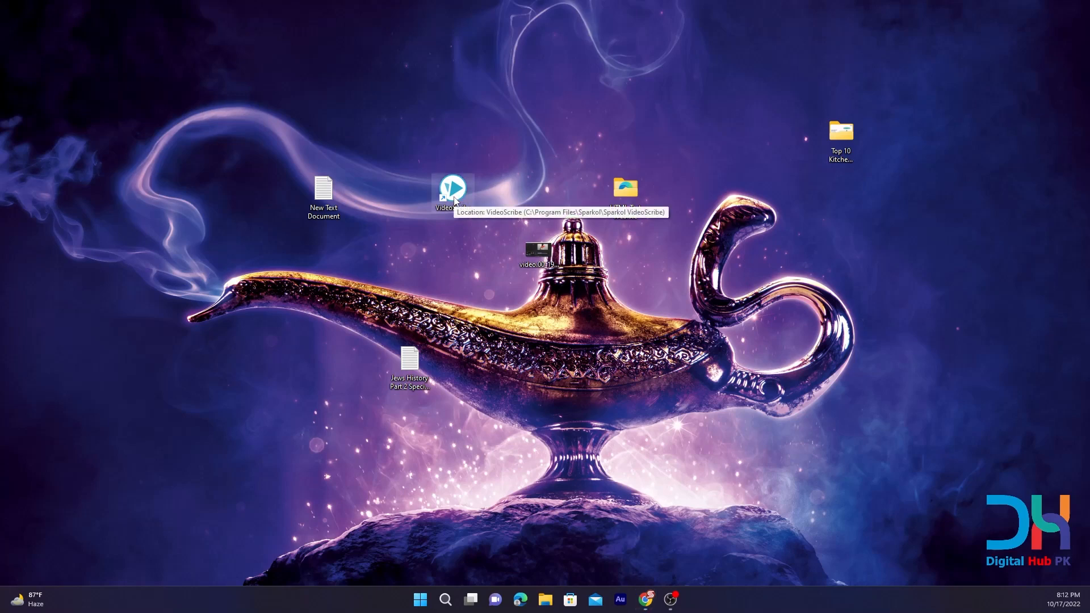
# Open VideoScribe, dismiss the application update notice and log in with the saved account.
pyautogui.doubleClick(454, 199)
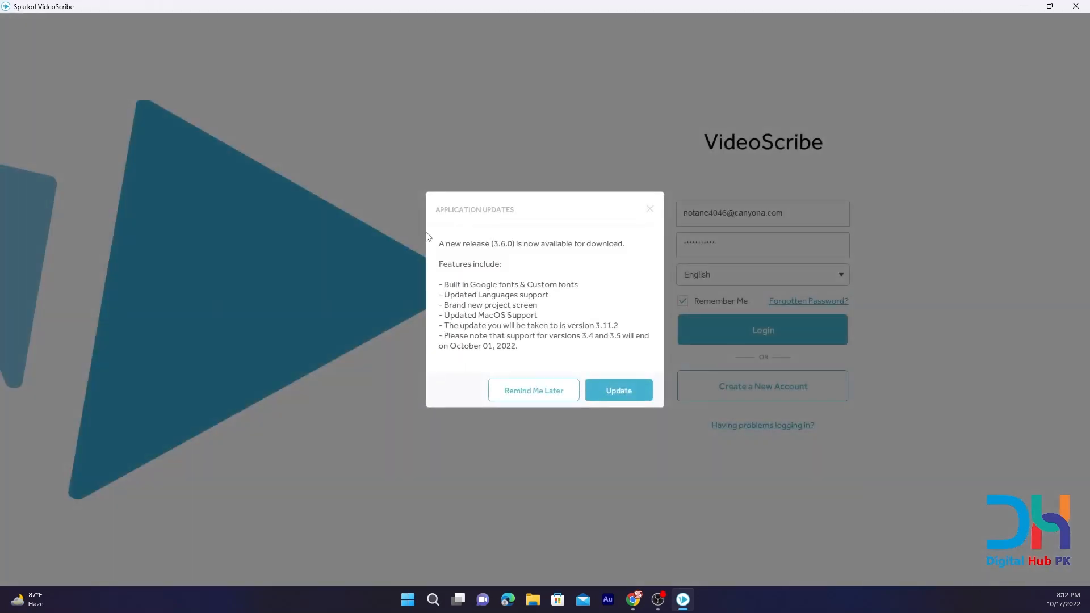
pyautogui.click(651, 209)
pyautogui.click(771, 336)
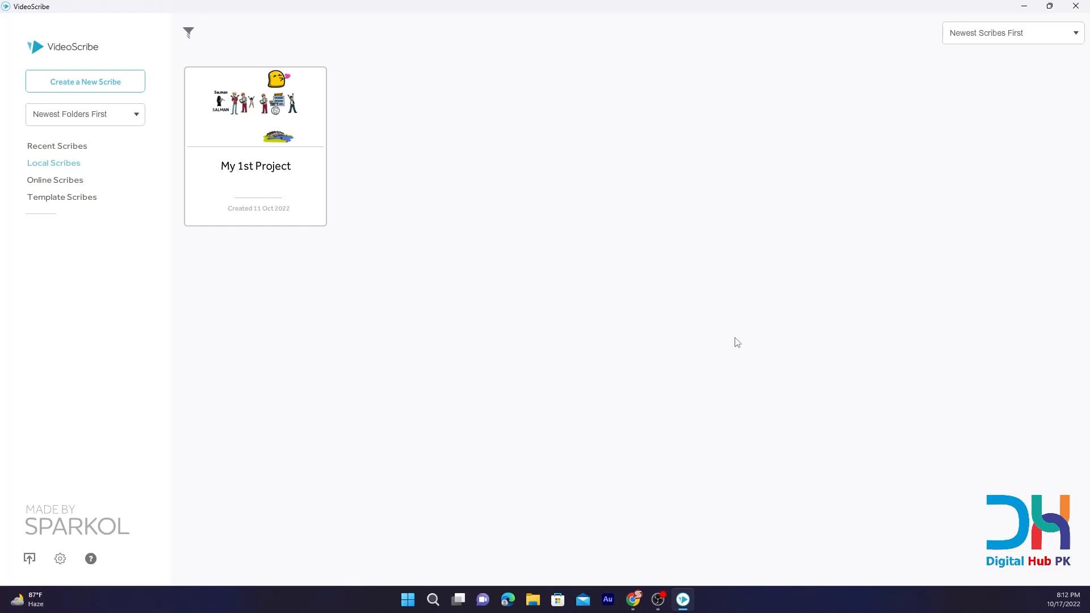
# Create a new blank scribe and save it as "special class" in the All Scribes folder.
pyautogui.click(257, 130)
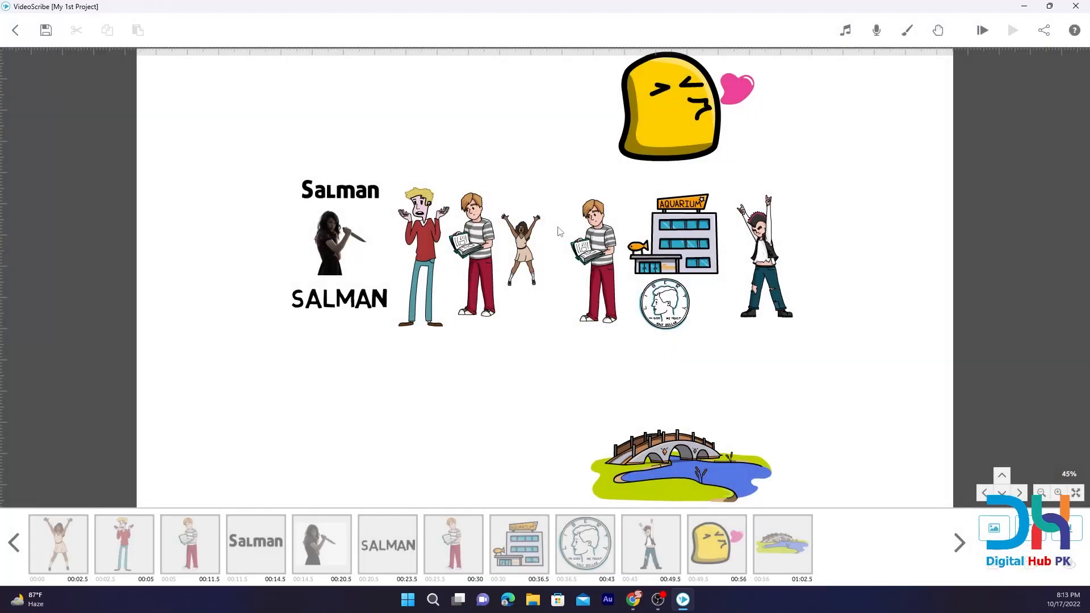
pyautogui.click(15, 30)
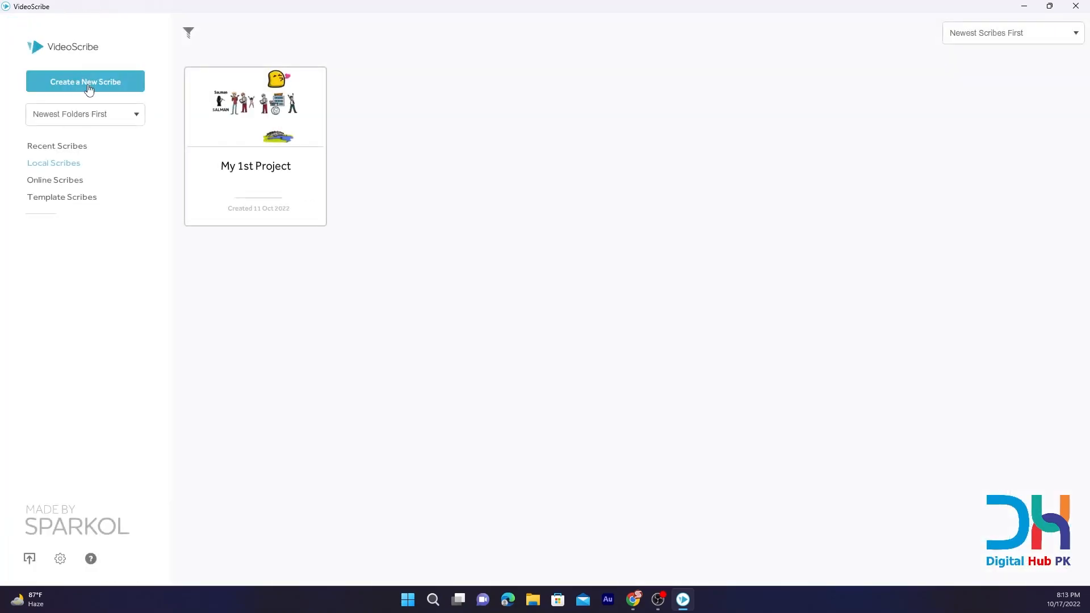
pyautogui.click(88, 87)
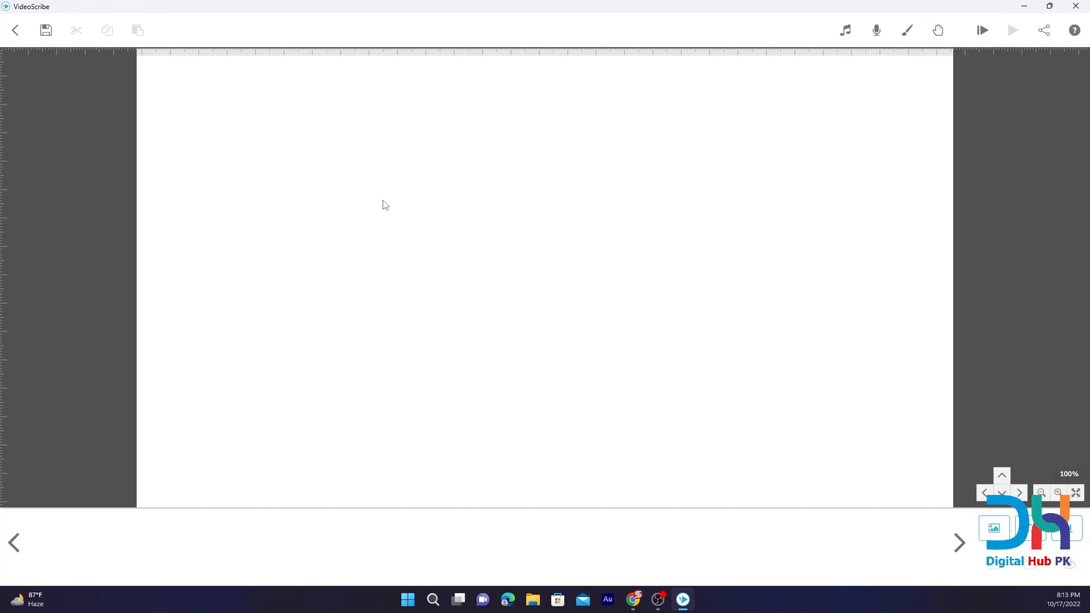
pyautogui.click(46, 30)
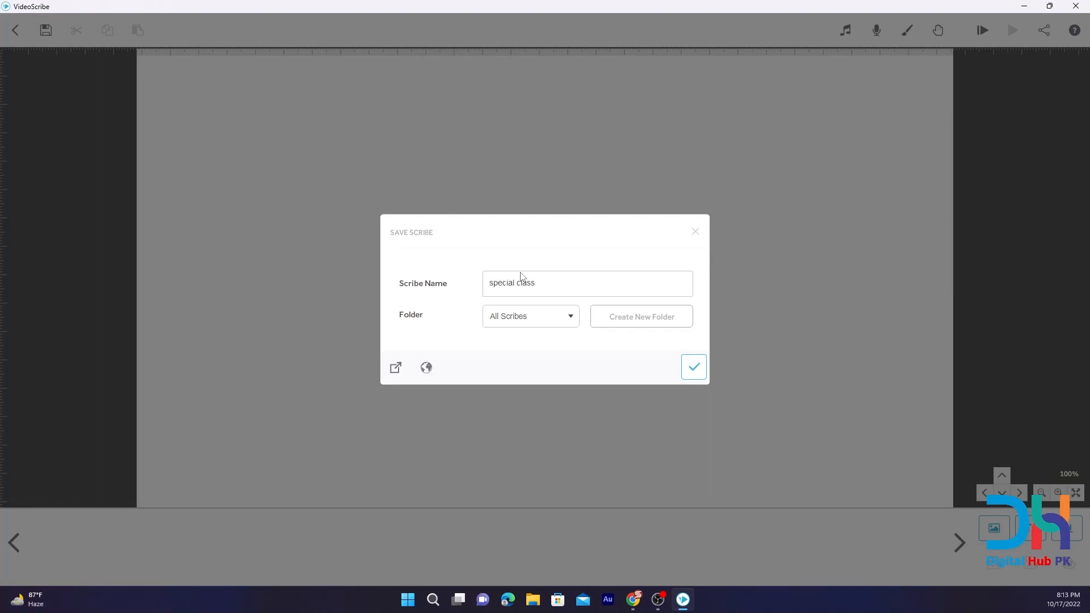
pyautogui.click(697, 368)
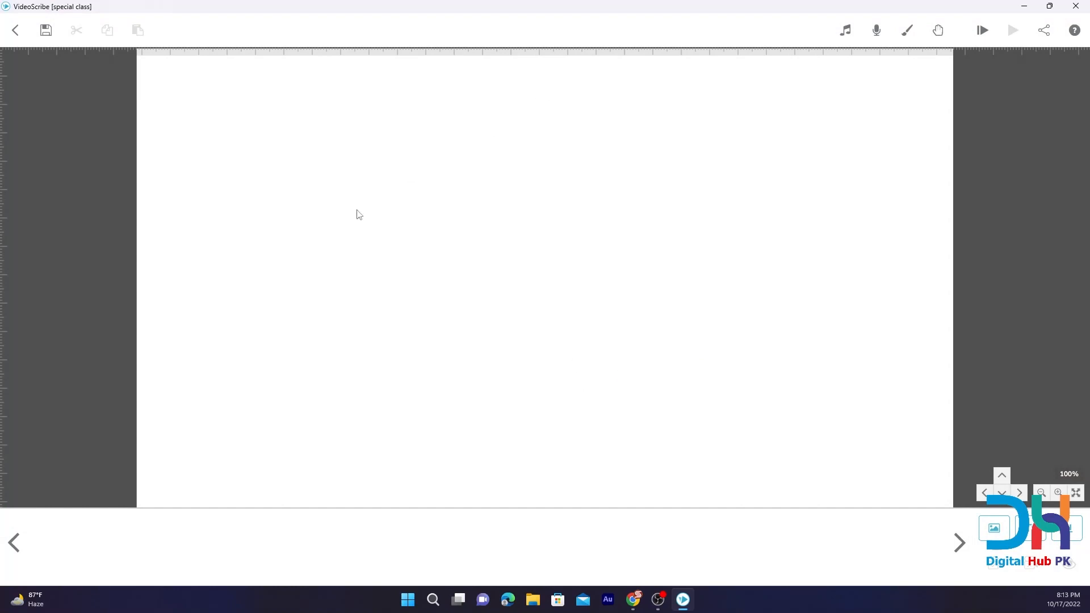
# Add the recently used image of the woman with raised arms and place it in the right half of the canvas.
pyautogui.click(994, 528)
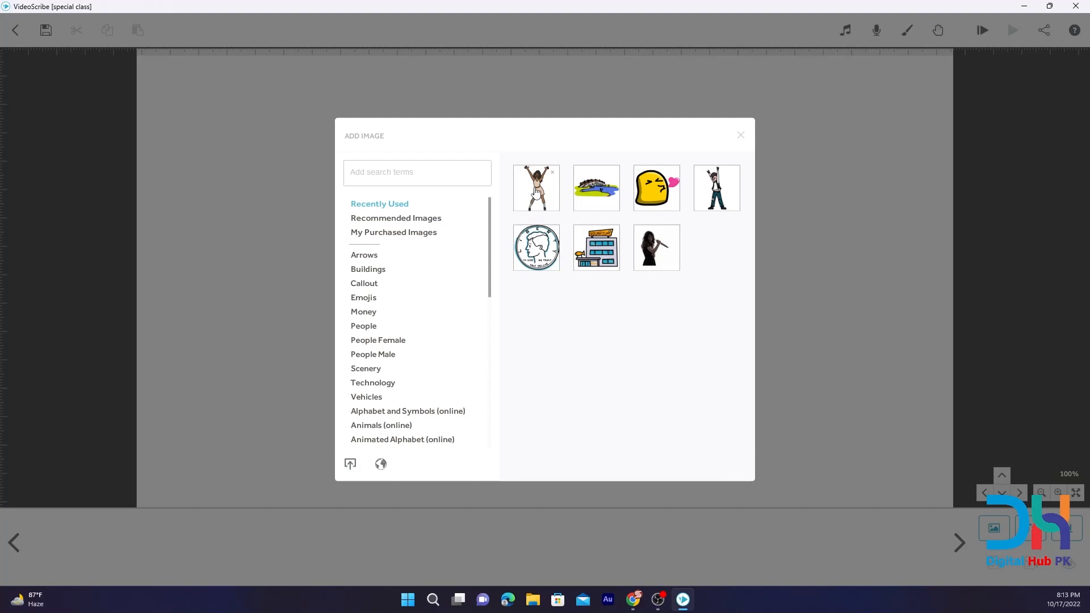
pyautogui.click(536, 190)
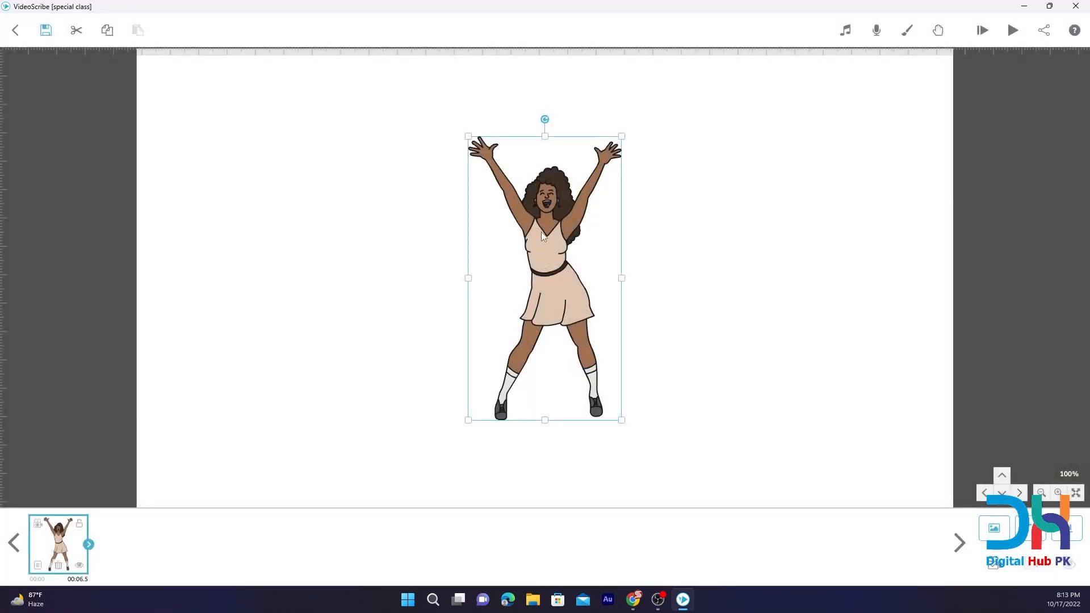
pyautogui.moveTo(418, 275); pyautogui.dragTo(314, 249)
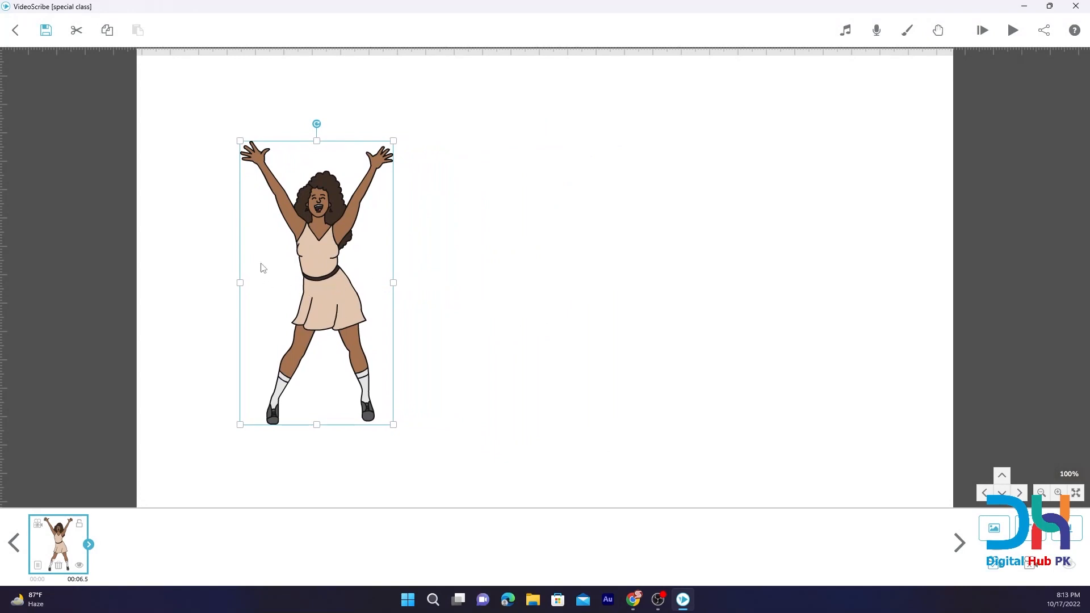
pyautogui.moveTo(319, 259); pyautogui.dragTo(318, 259)
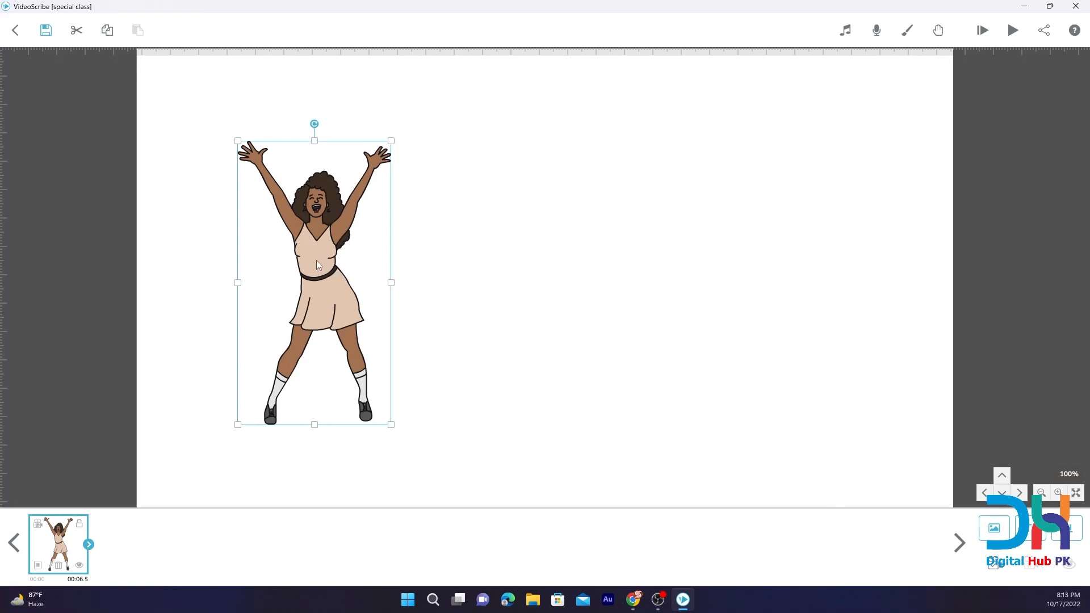
pyautogui.moveTo(316, 260); pyautogui.dragTo(274, 243)
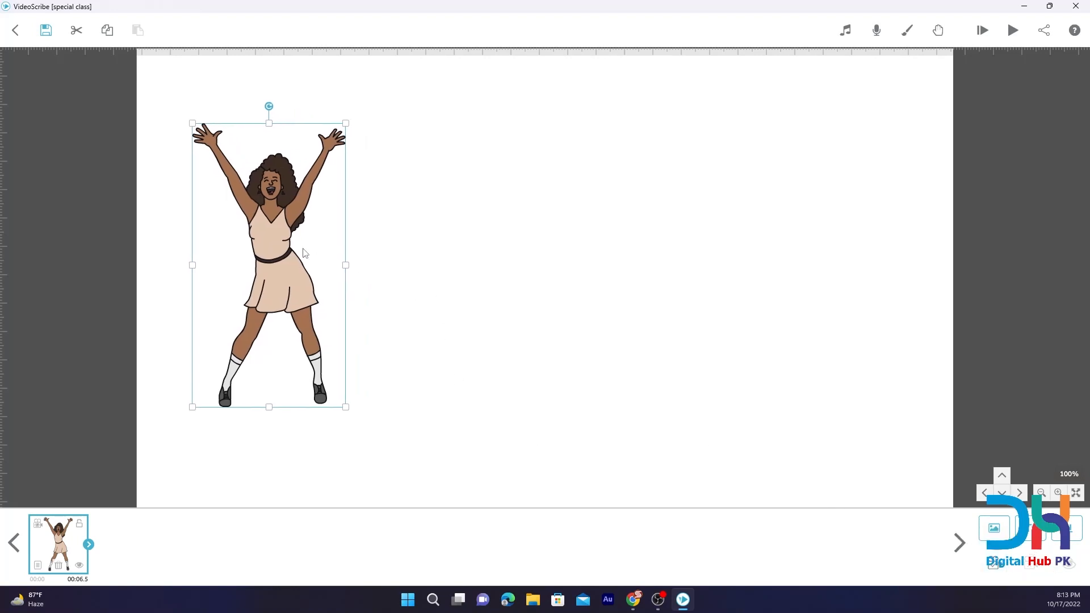
pyautogui.moveTo(284, 240); pyautogui.dragTo(713, 238)
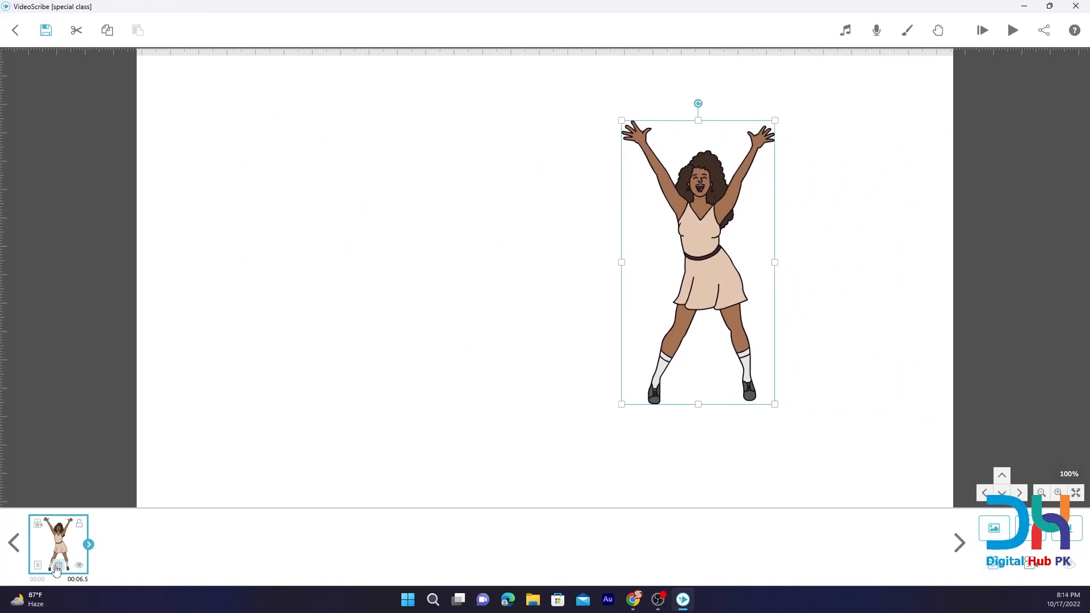
# Review the raised-arms image's properties, including its animation types, drawing hands and graphic filters.
pyautogui.click(38, 566)
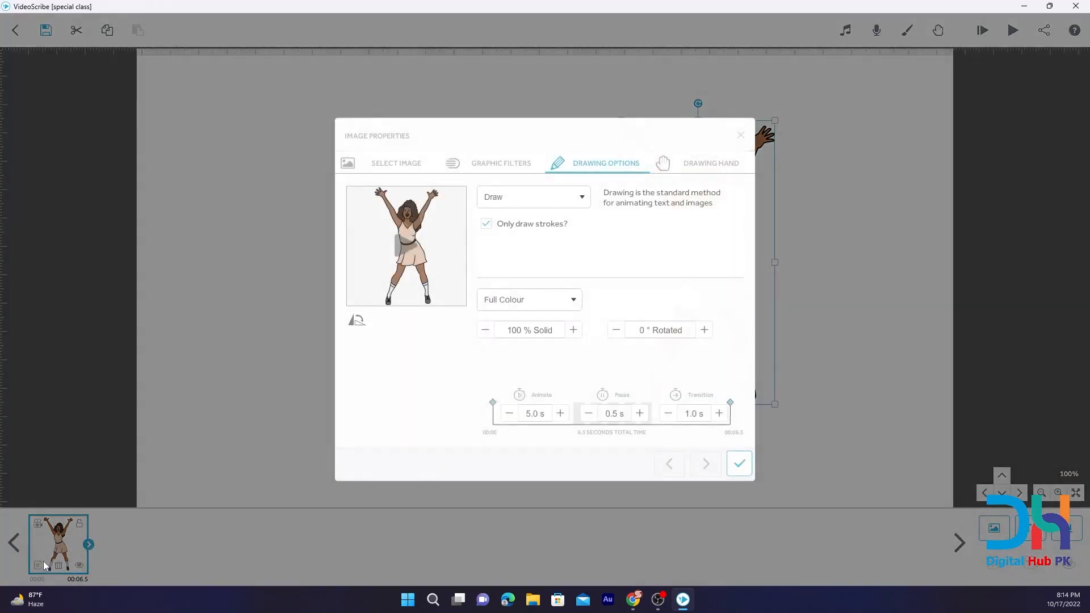
pyautogui.click(534, 201)
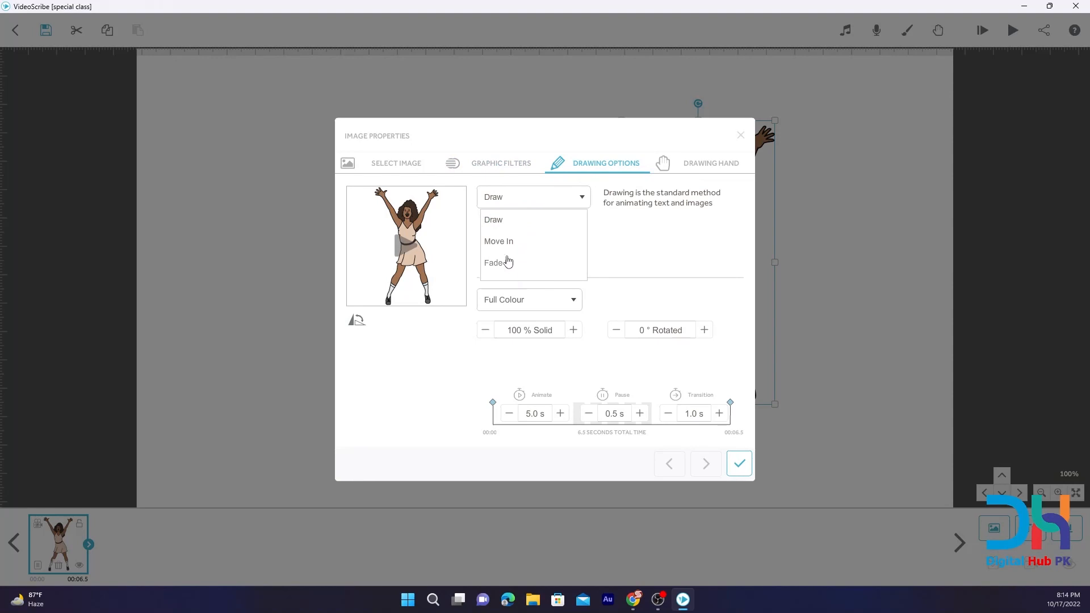
pyautogui.click(638, 239)
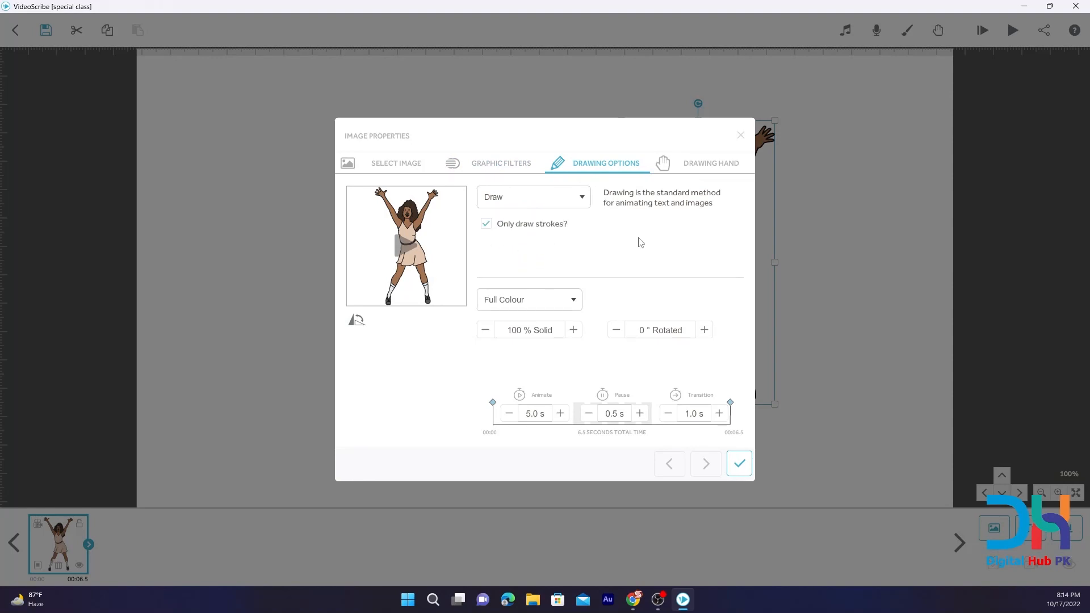
pyautogui.click(687, 165)
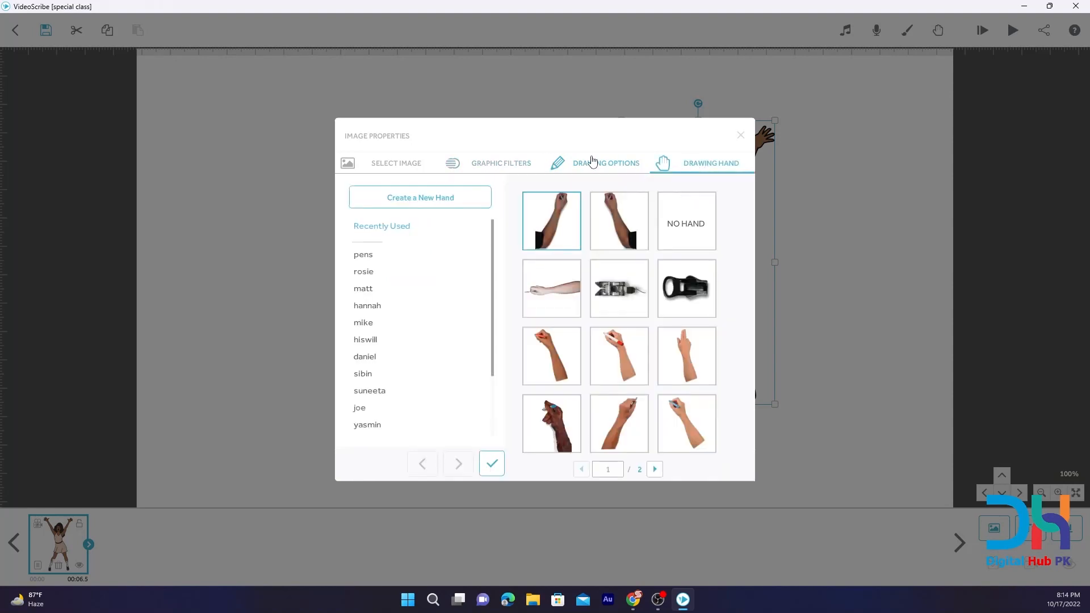
pyautogui.click(593, 163)
pyautogui.click(513, 161)
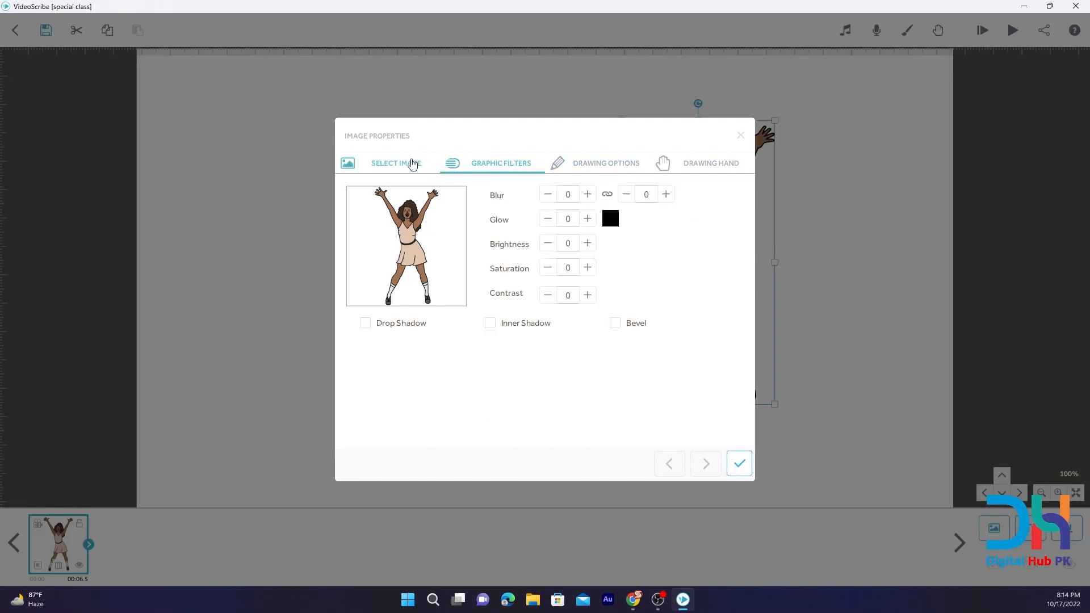
pyautogui.click(579, 168)
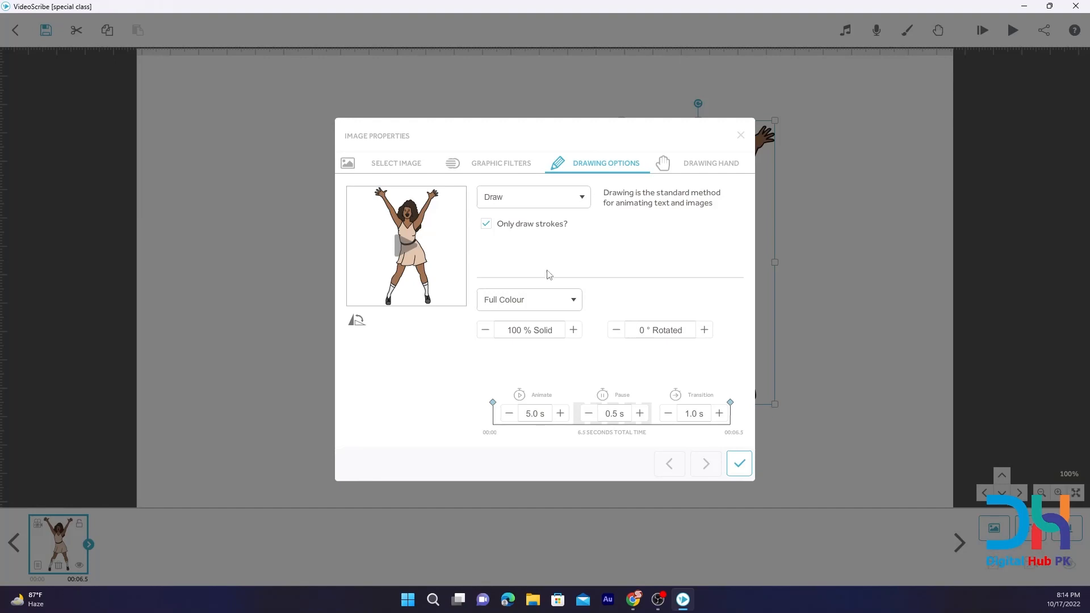
pyautogui.click(738, 463)
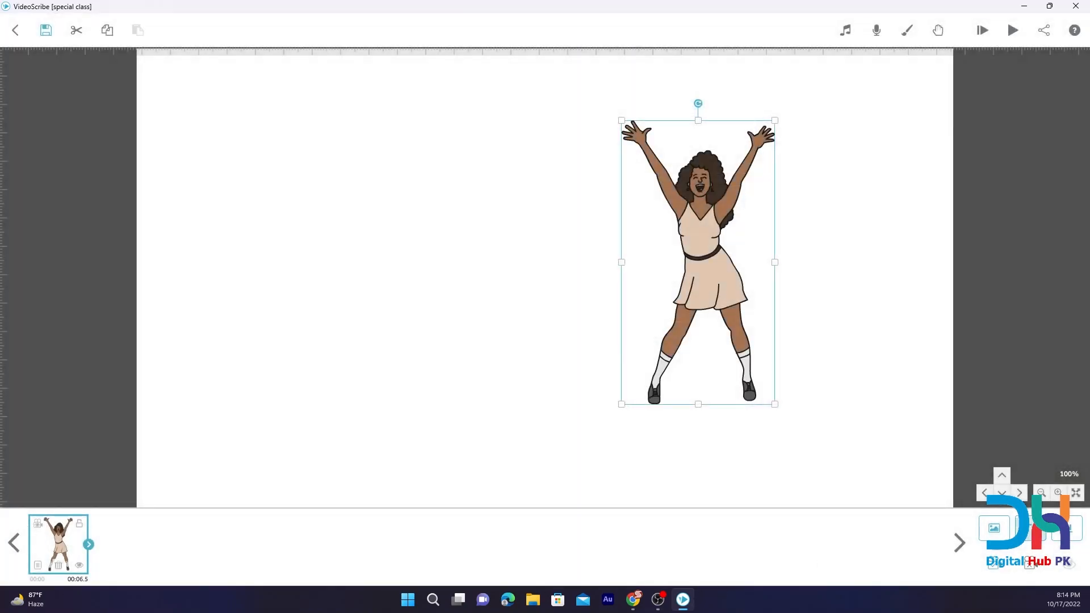
# Add the People Female image of the woman holding her head on the canvas's left side and make it first in the timeline.
pyautogui.click(994, 528)
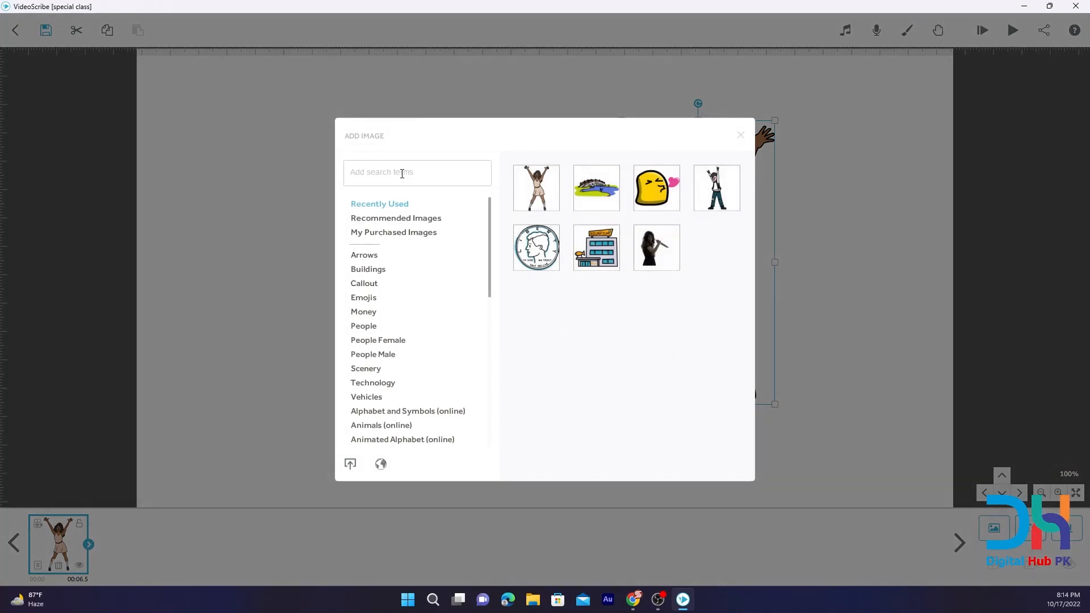
pyautogui.write('sad')
pyautogui.press('Return')
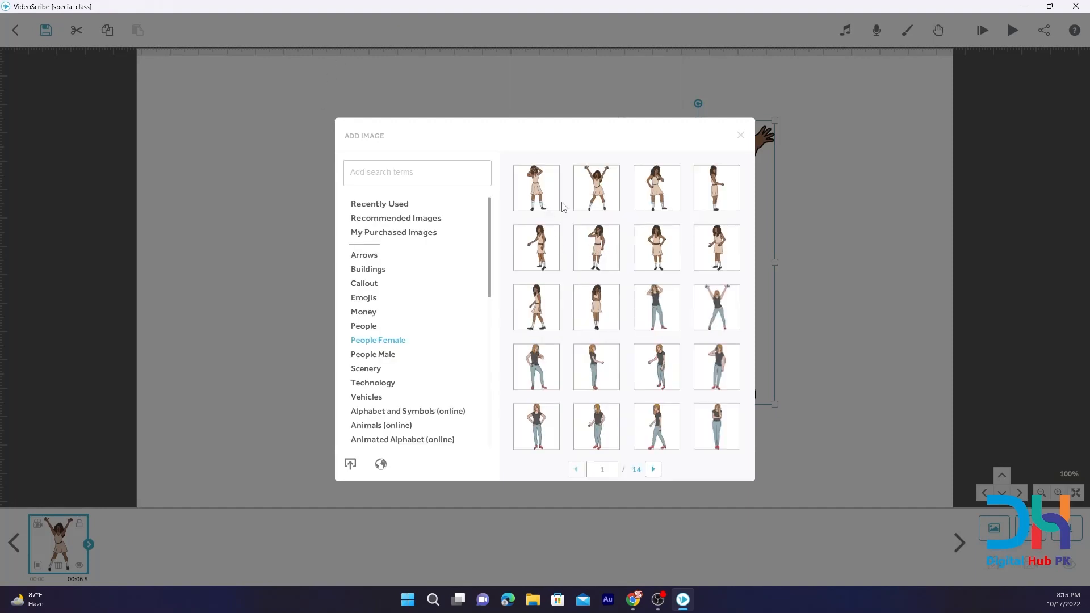
pyautogui.click(539, 173)
pyautogui.moveTo(547, 227); pyautogui.dragTo(277, 234)
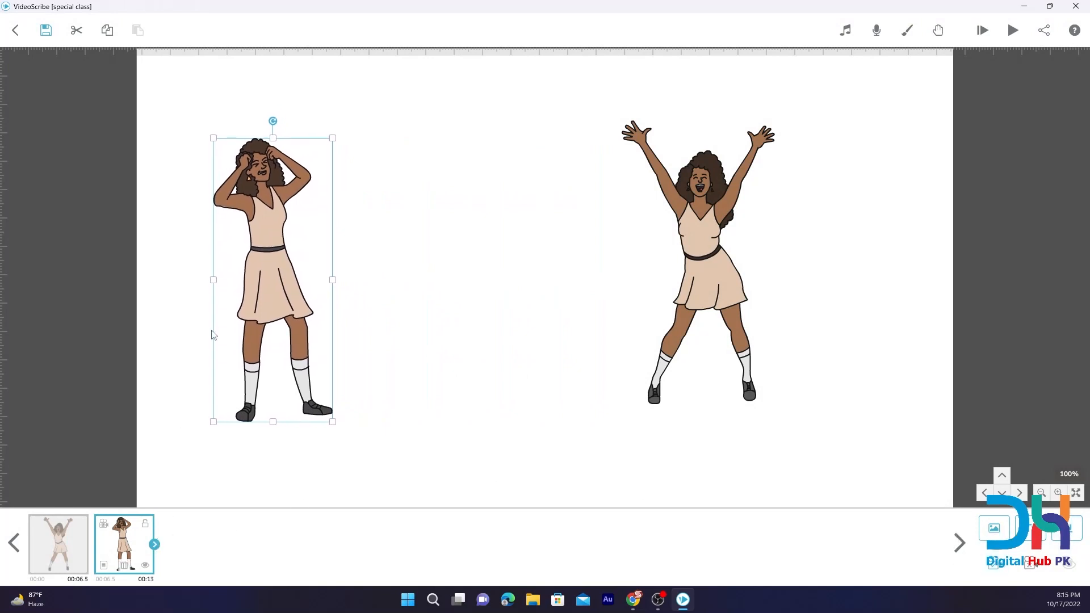
pyautogui.moveTo(129, 549); pyautogui.dragTo(57, 553)
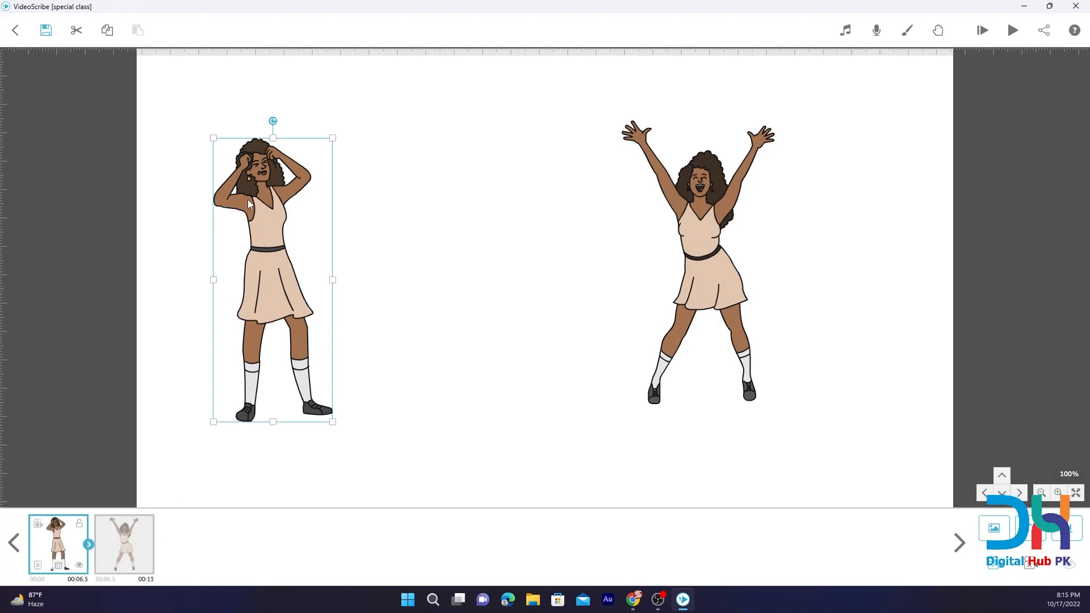
# Check which animation types are offered for the raised-arms image, second in the timeline.
pyautogui.click(129, 538)
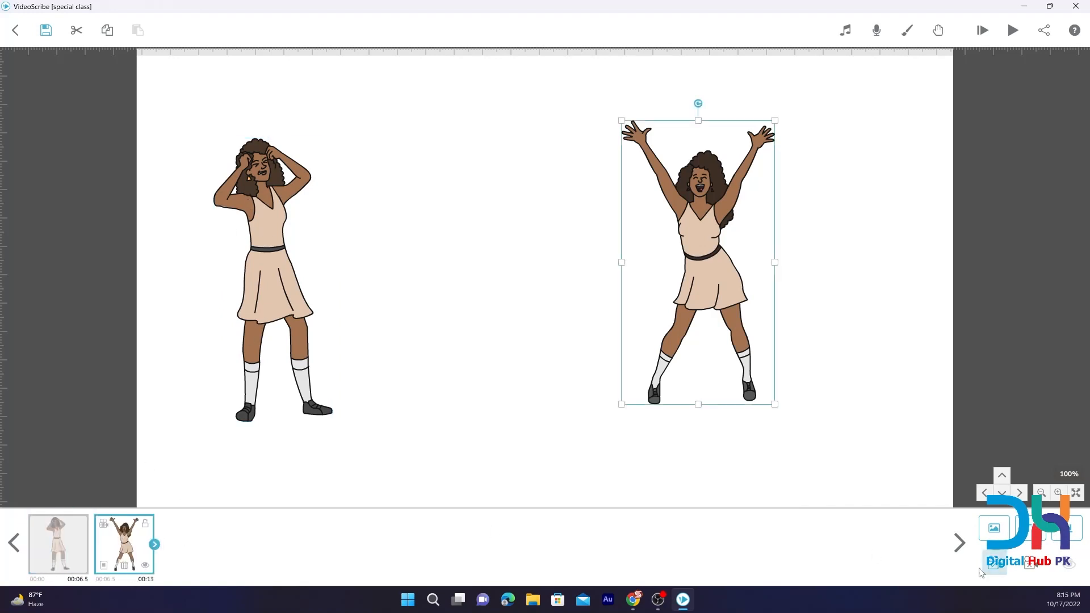
pyautogui.click(104, 566)
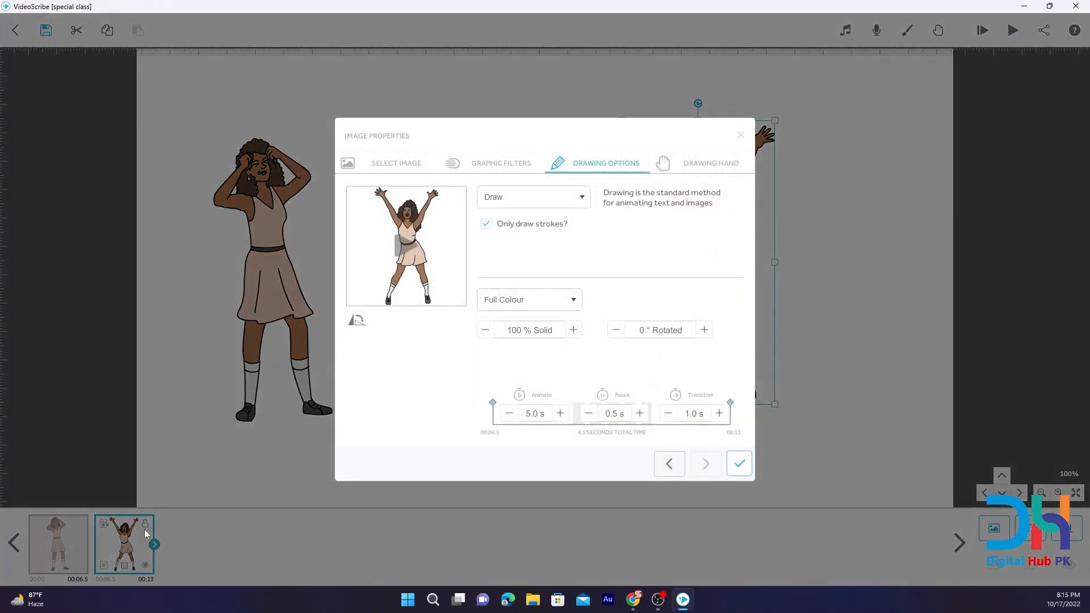
pyautogui.click(520, 204)
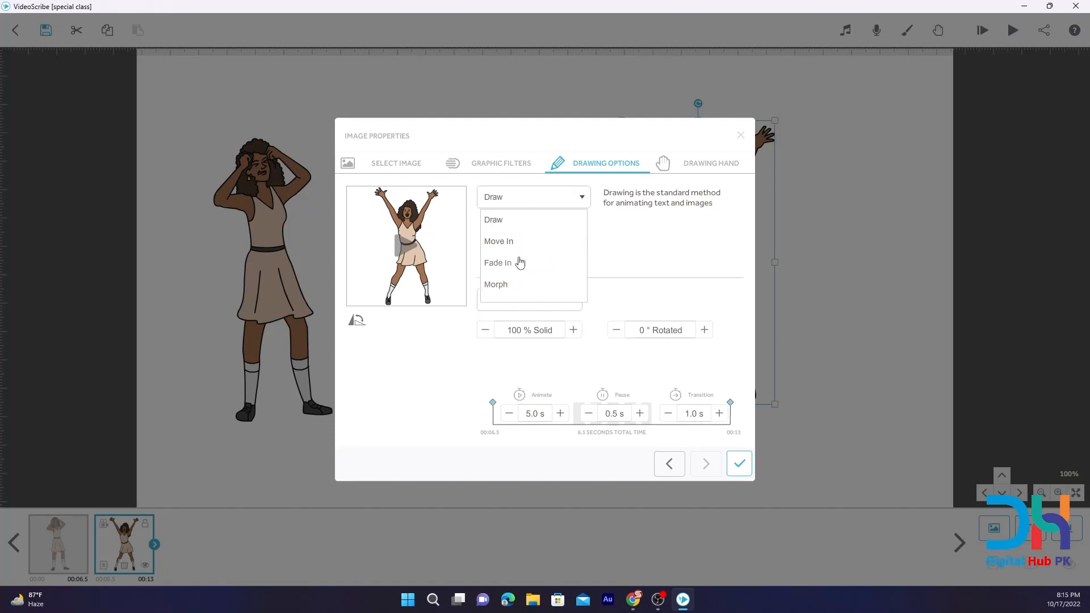
pyautogui.click(739, 137)
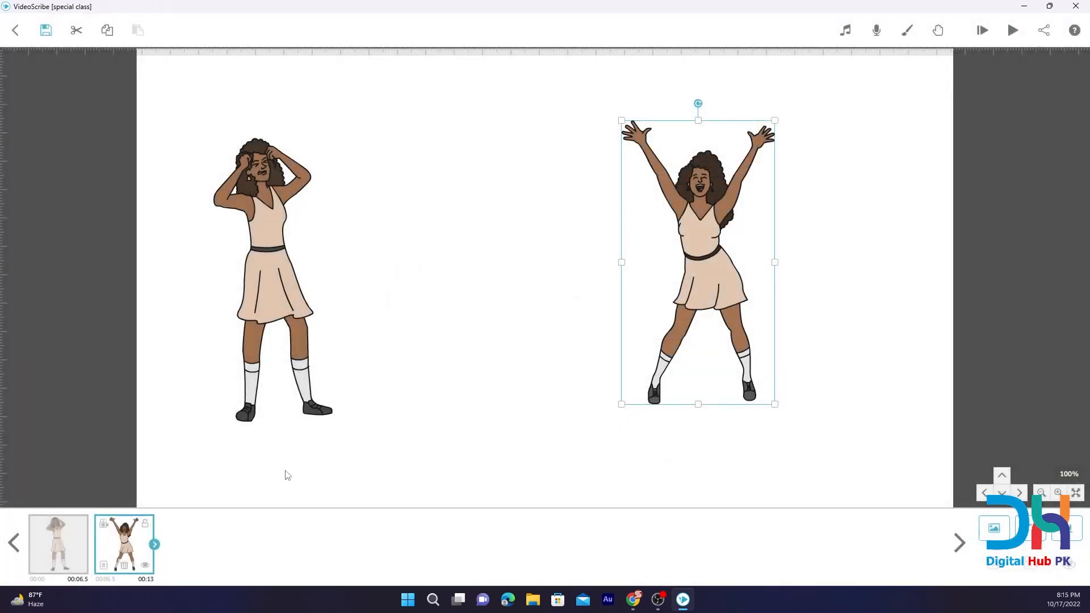
# Check which animation types are offered for the head-holding image, first in the timeline.
pyautogui.click(64, 538)
pyautogui.click(37, 565)
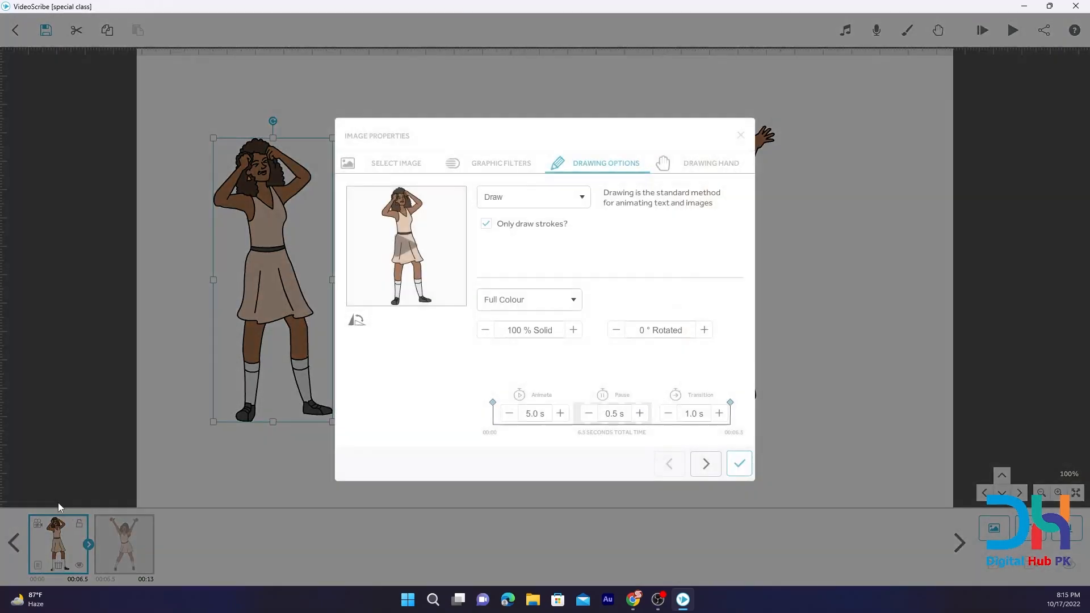
pyautogui.click(547, 195)
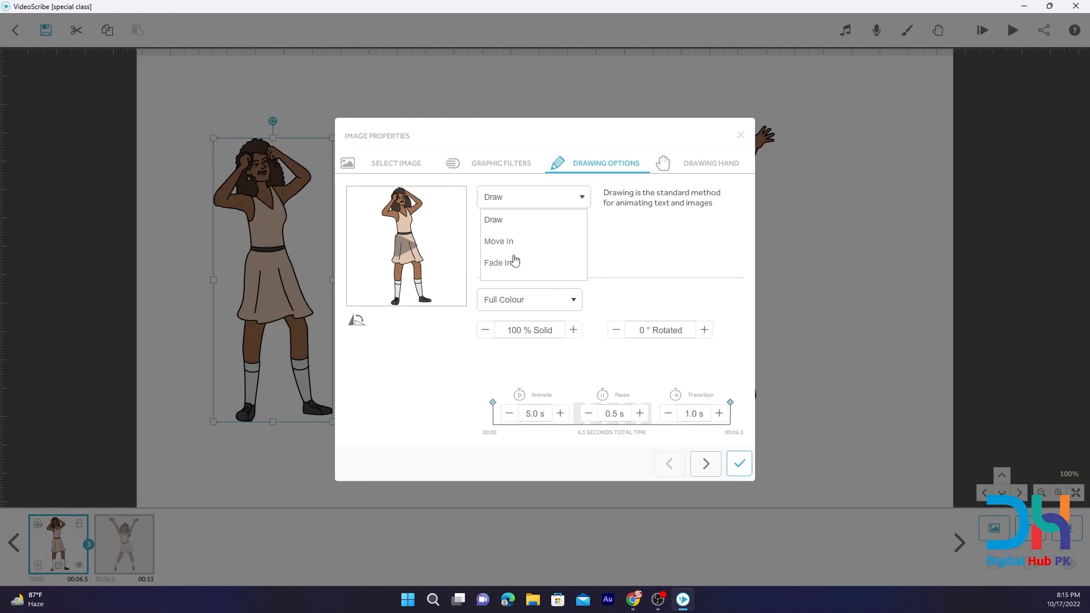
pyautogui.click(636, 241)
pyautogui.click(740, 135)
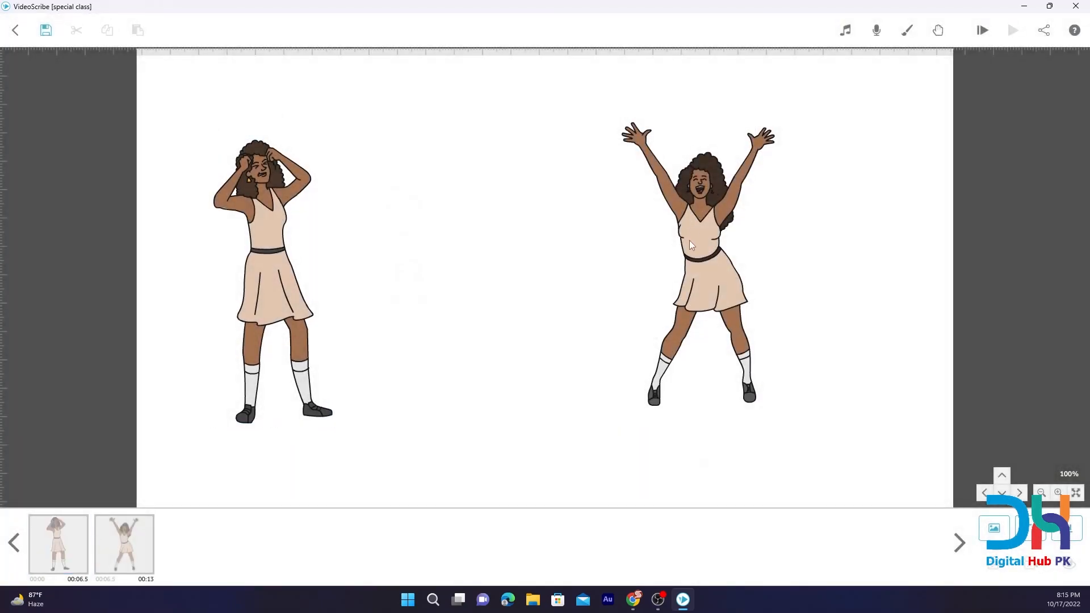
# Set the raised-arms image, second in the timeline, to animate as a Morph from the head-holding image.
pyautogui.click(697, 281)
pyautogui.click(56, 548)
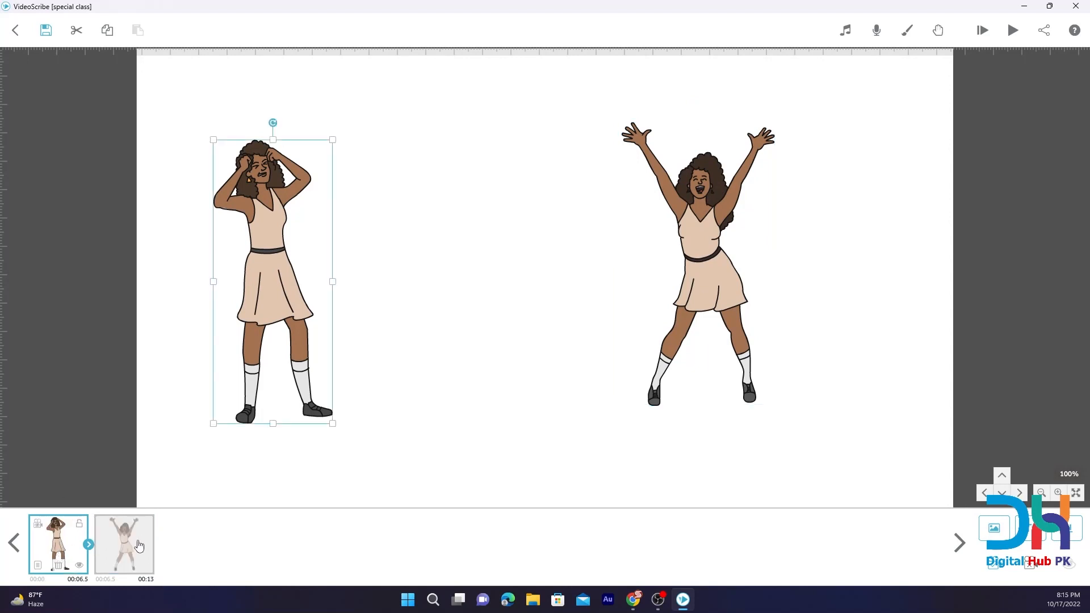
pyautogui.click(133, 544)
pyautogui.click(103, 565)
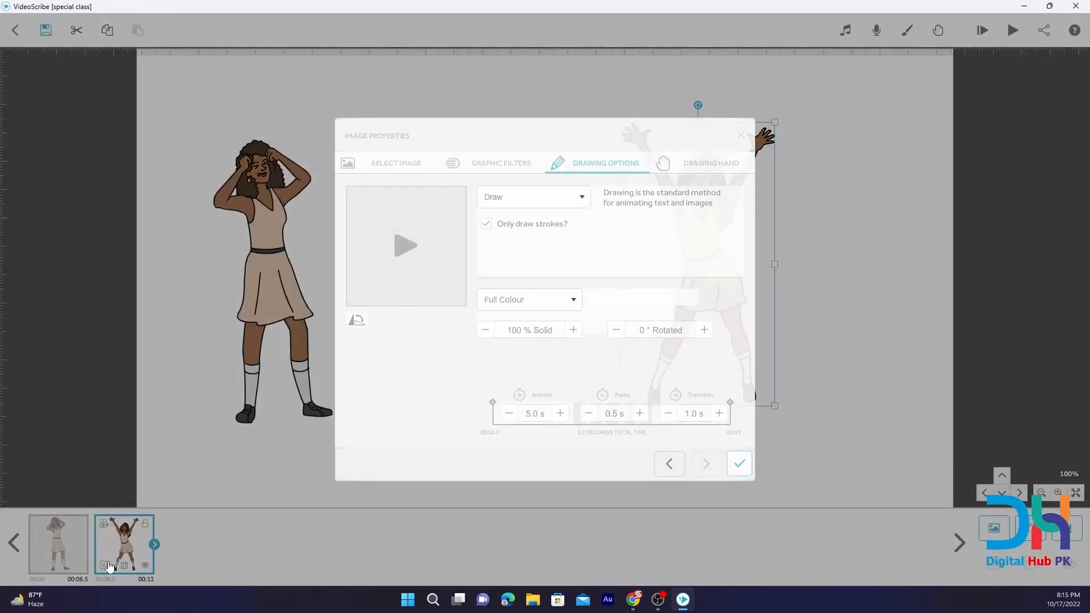
pyautogui.click(547, 197)
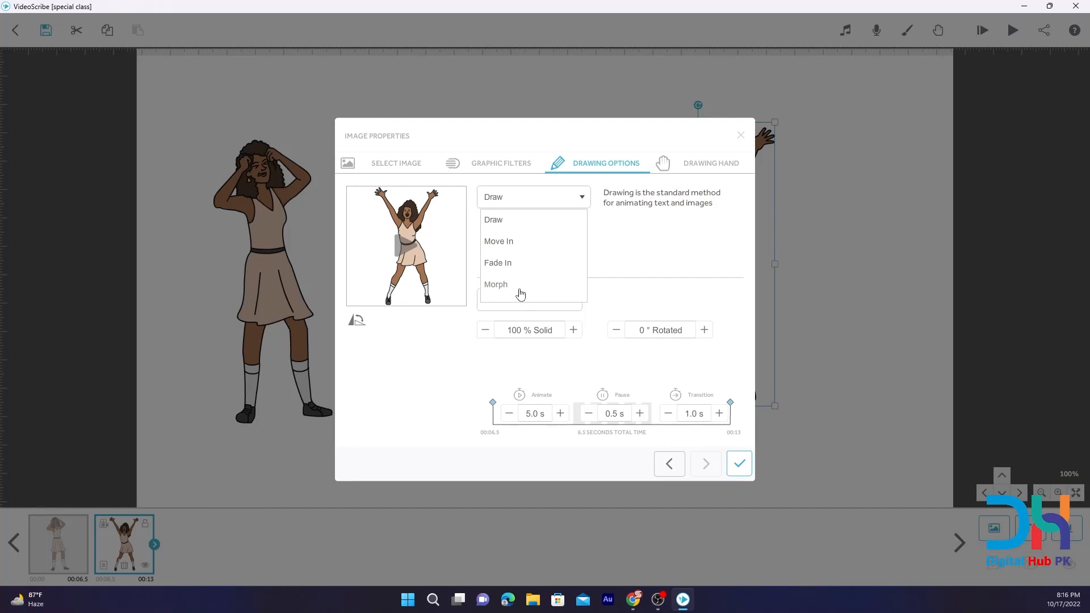
pyautogui.click(507, 286)
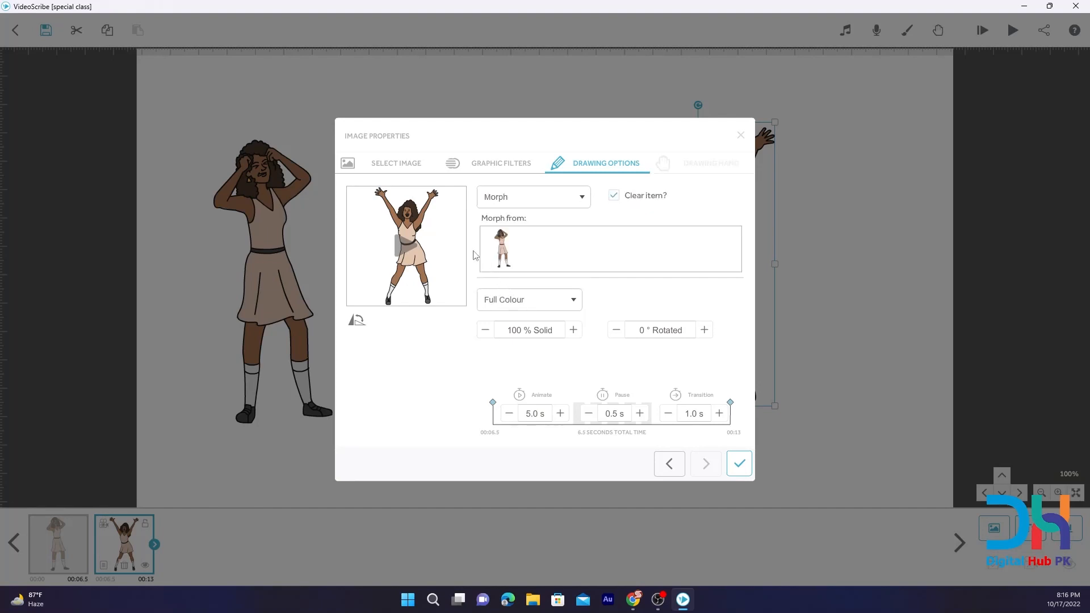
pyautogui.click(516, 201)
pyautogui.click(506, 285)
pyautogui.click(508, 245)
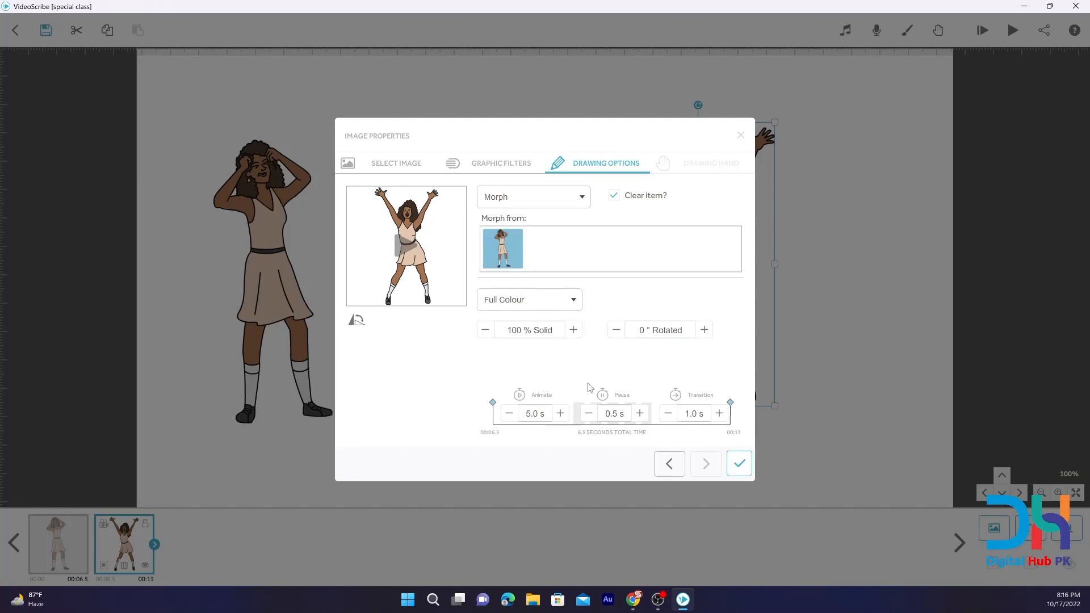
# Shorten the raised-arms image's animate, pause and transition times to 2 seconds in total and apply the properties.
pyautogui.click(509, 413)
pyautogui.click(511, 414)
pyautogui.click(589, 413)
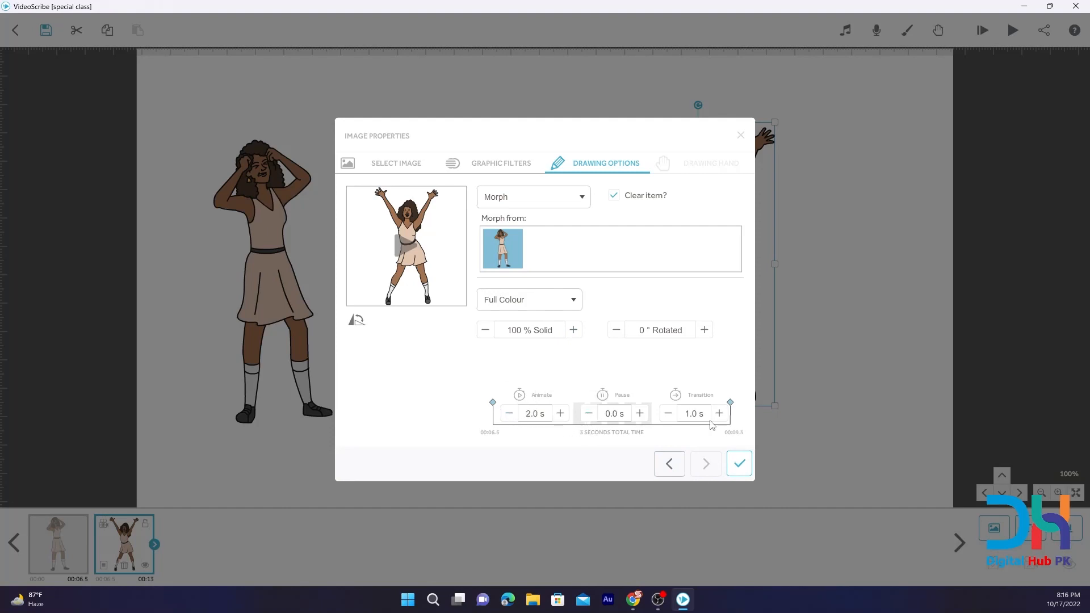
pyautogui.click(668, 413)
pyautogui.click(739, 463)
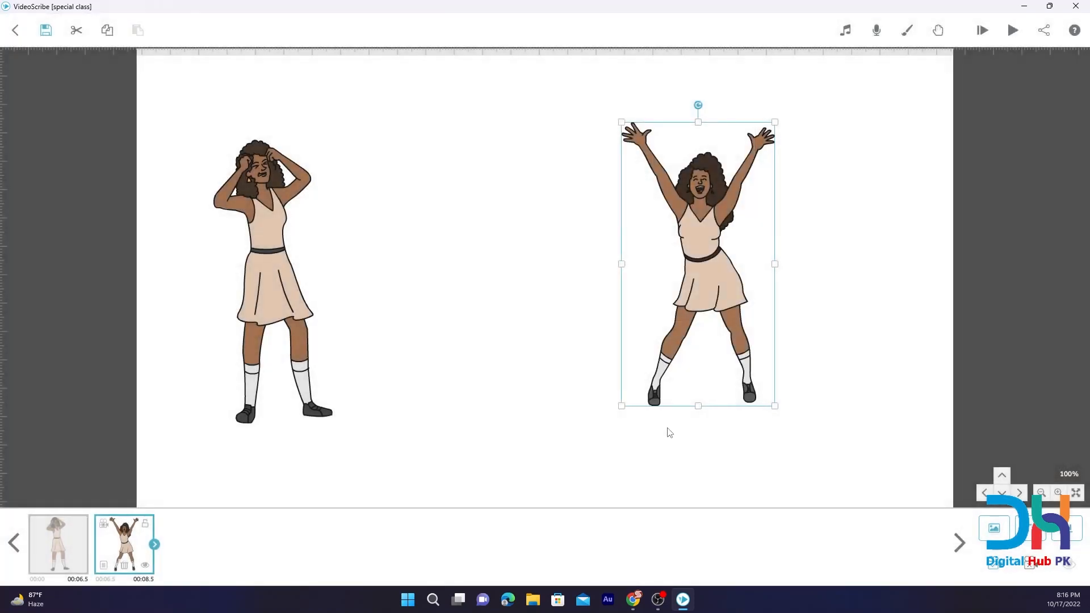
# Preview the scribe from the start to watch the morph, and bring both poses back into view.
pyautogui.click(66, 531)
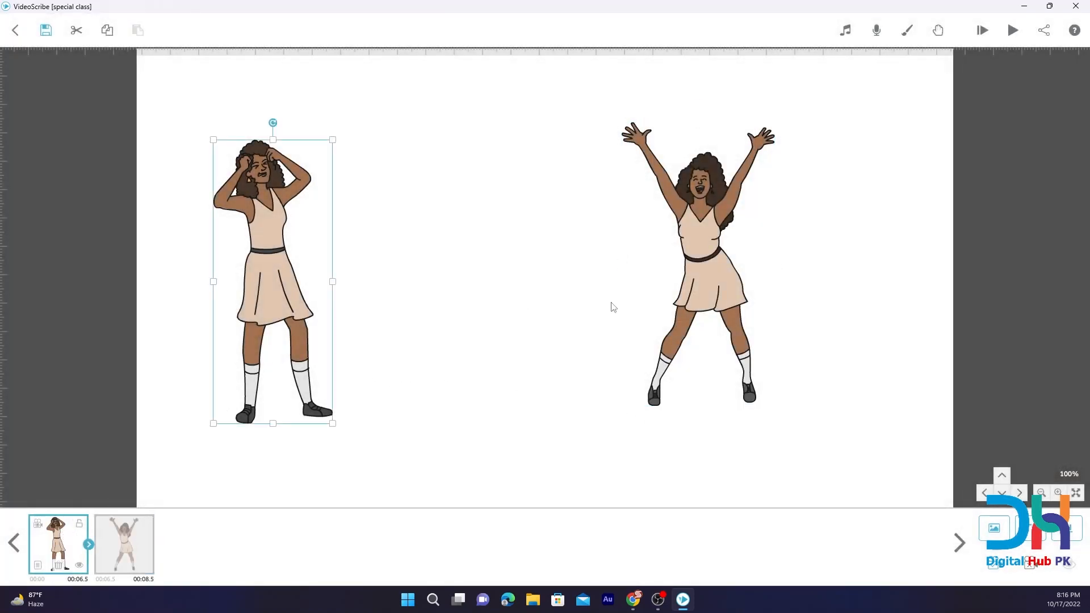
pyautogui.click(982, 30)
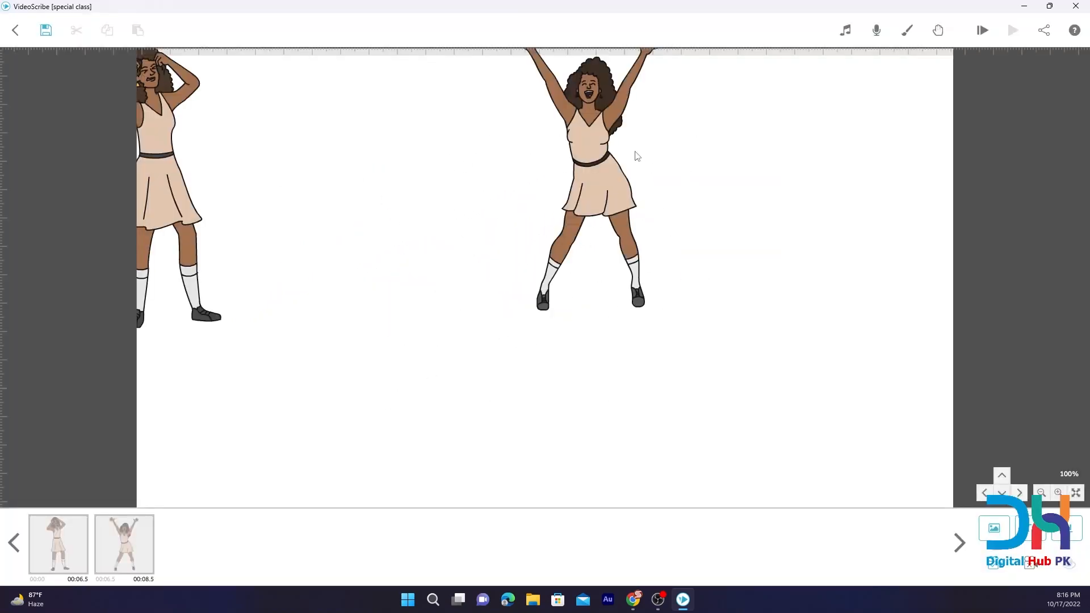
pyautogui.click(615, 160)
pyautogui.click(154, 230)
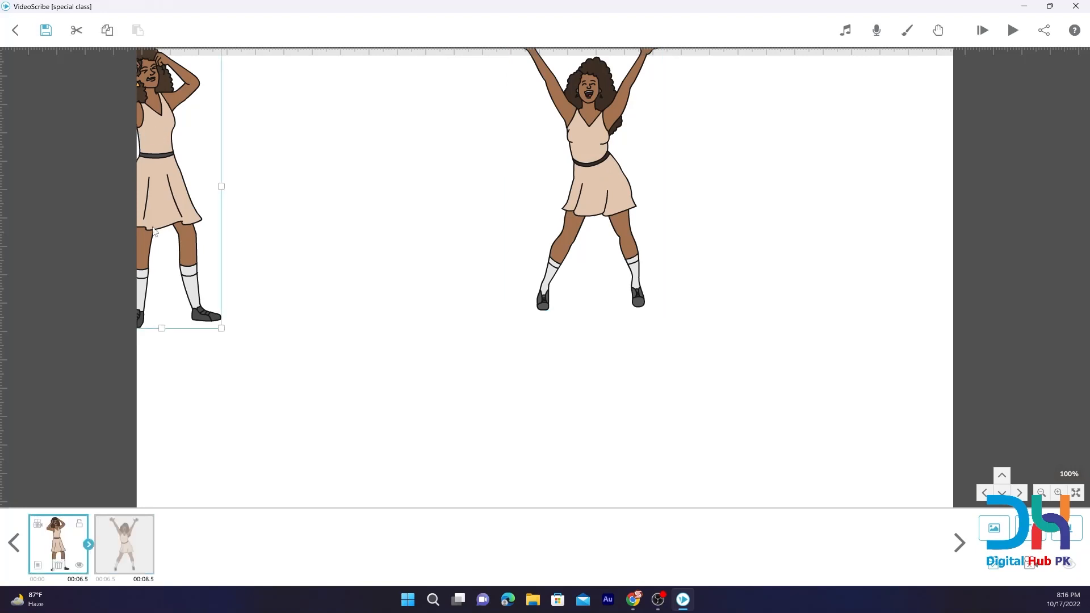
pyautogui.click(41, 544)
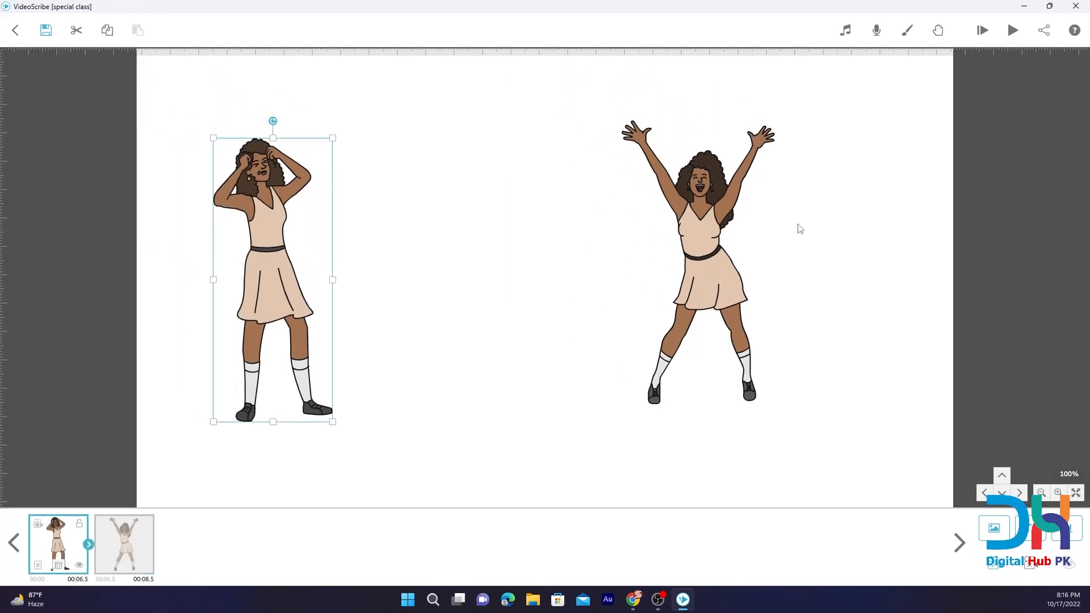
pyautogui.click(709, 219)
pyautogui.click(703, 243)
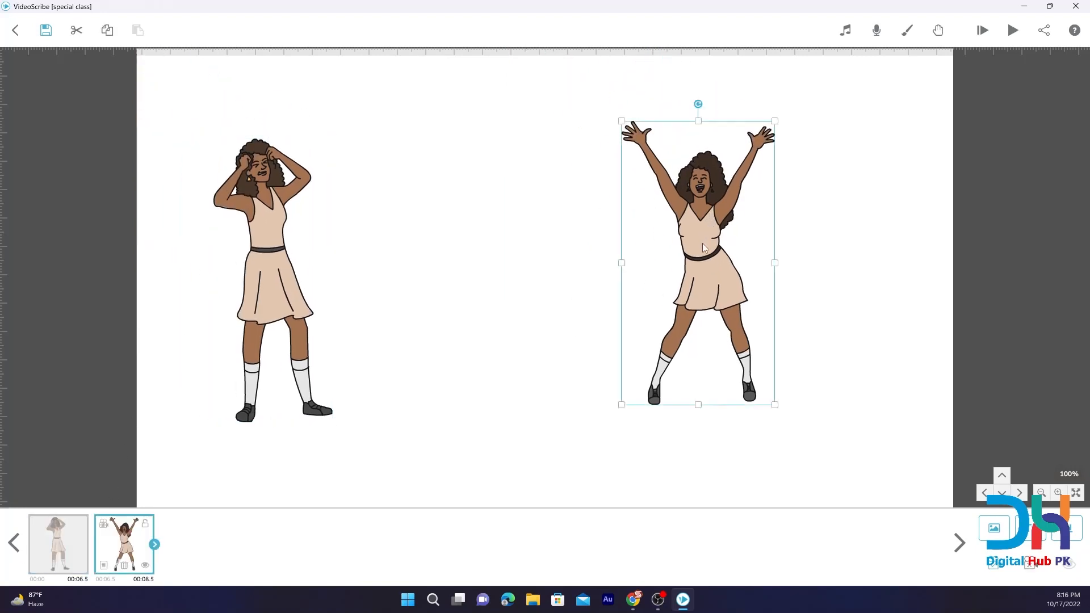
pyautogui.click(41, 528)
pyautogui.click(736, 288)
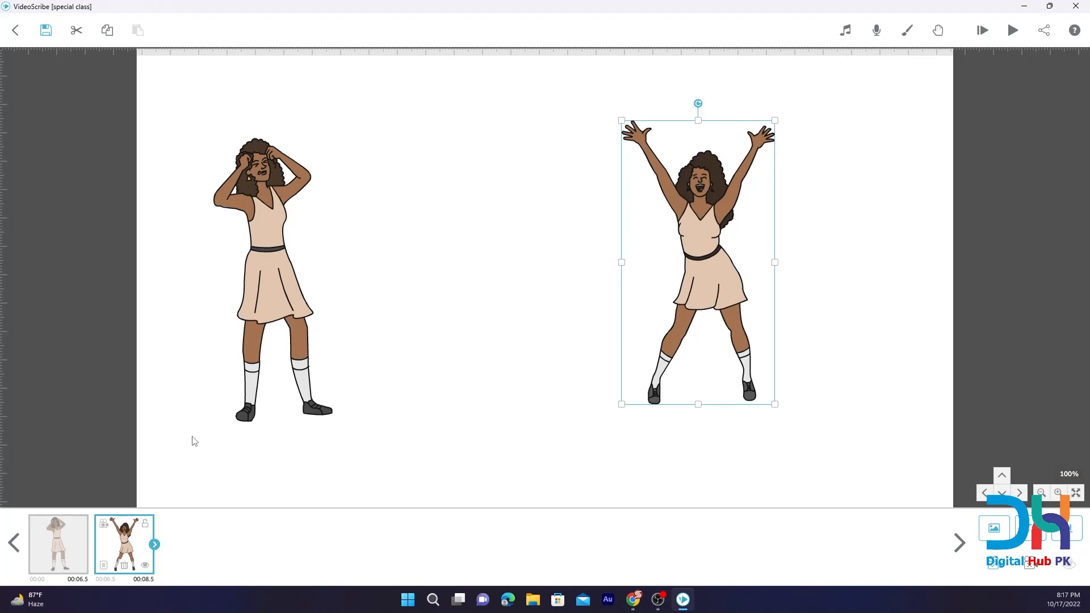
# Leave the special class scribe for the projects list and open the local scribe My 1st Project.
pyautogui.click(16, 30)
pyautogui.click(666, 380)
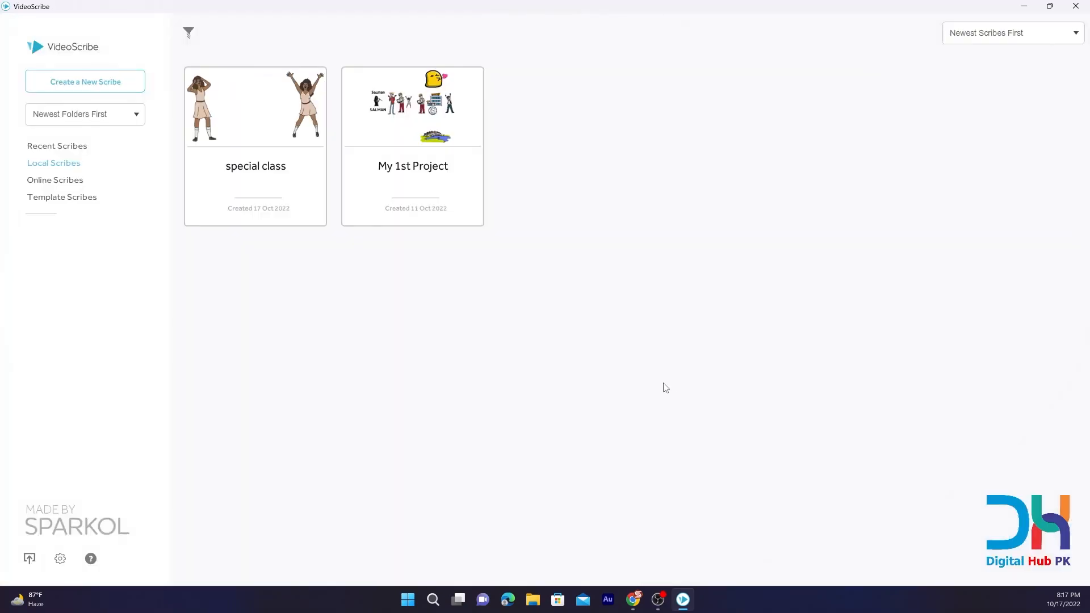
pyautogui.click(356, 107)
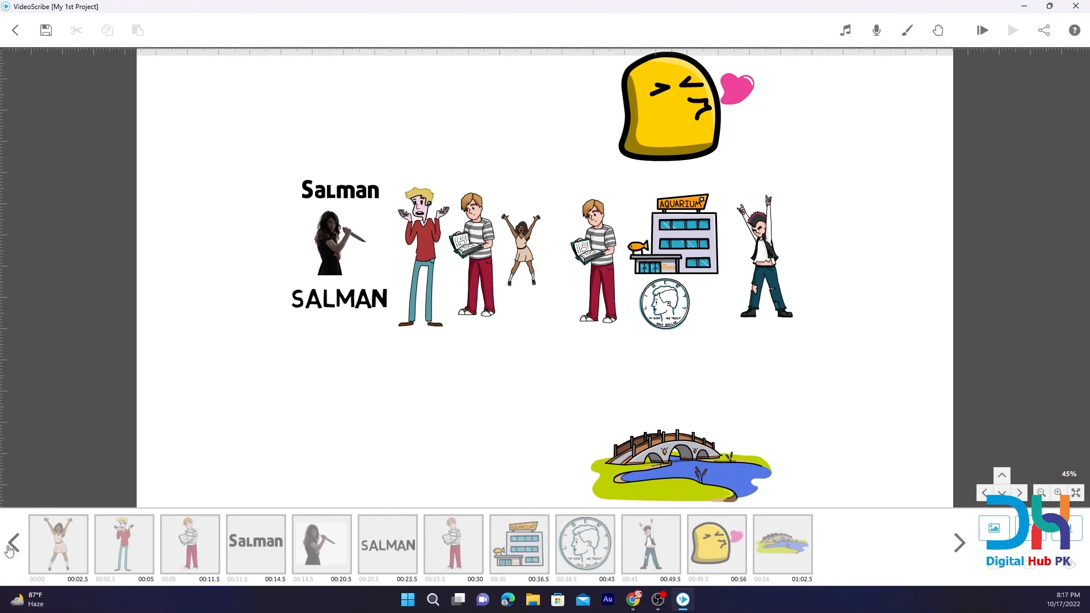
# Check which animation types are offered for the raised-arms woman, first in My 1st Project's timeline.
pyautogui.click(47, 548)
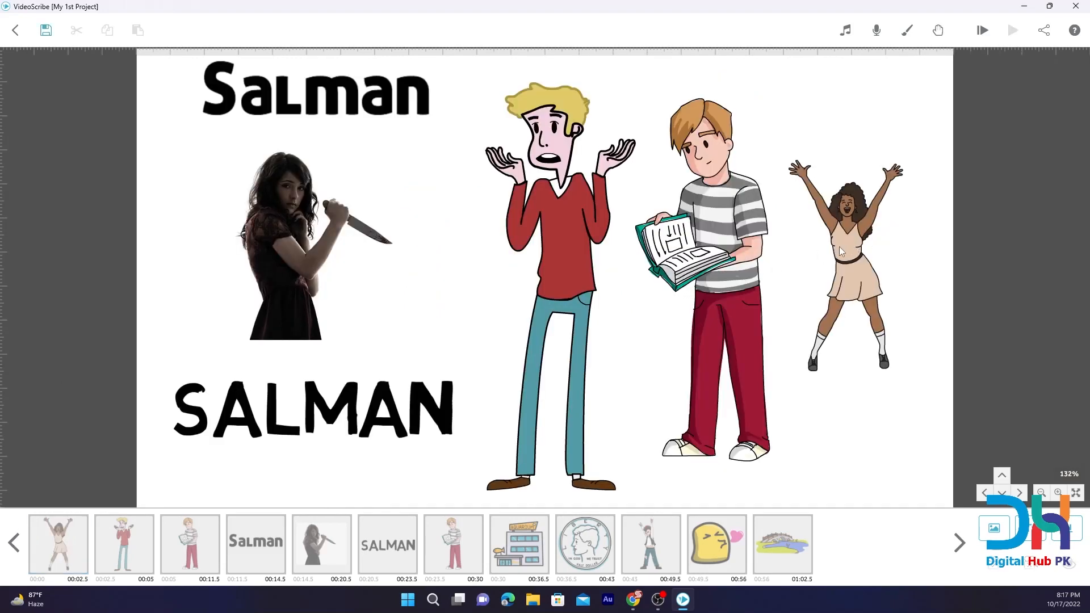
pyautogui.click(80, 524)
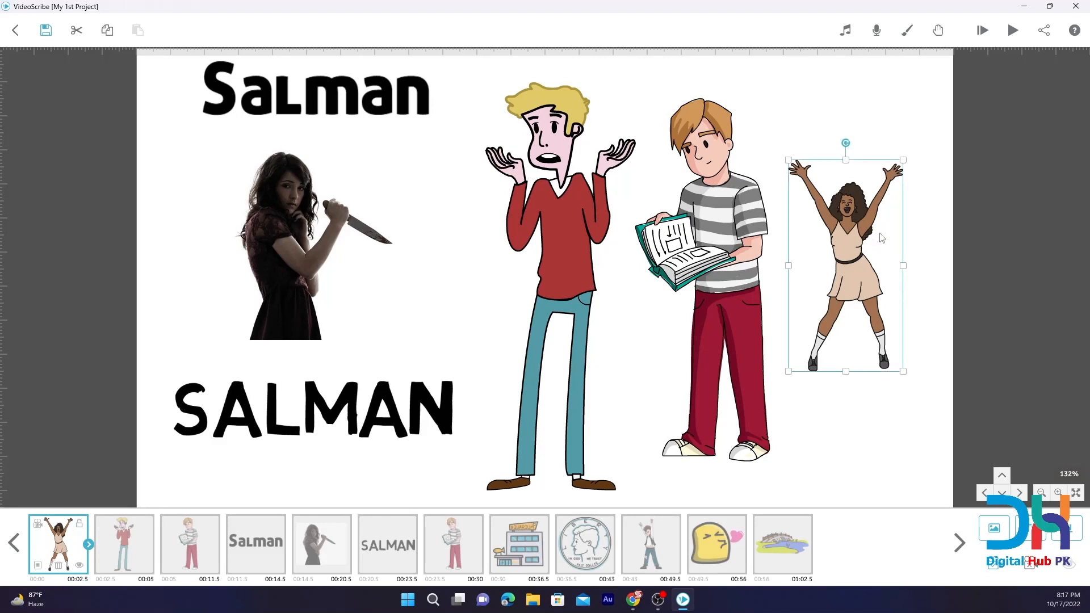
pyautogui.click(37, 566)
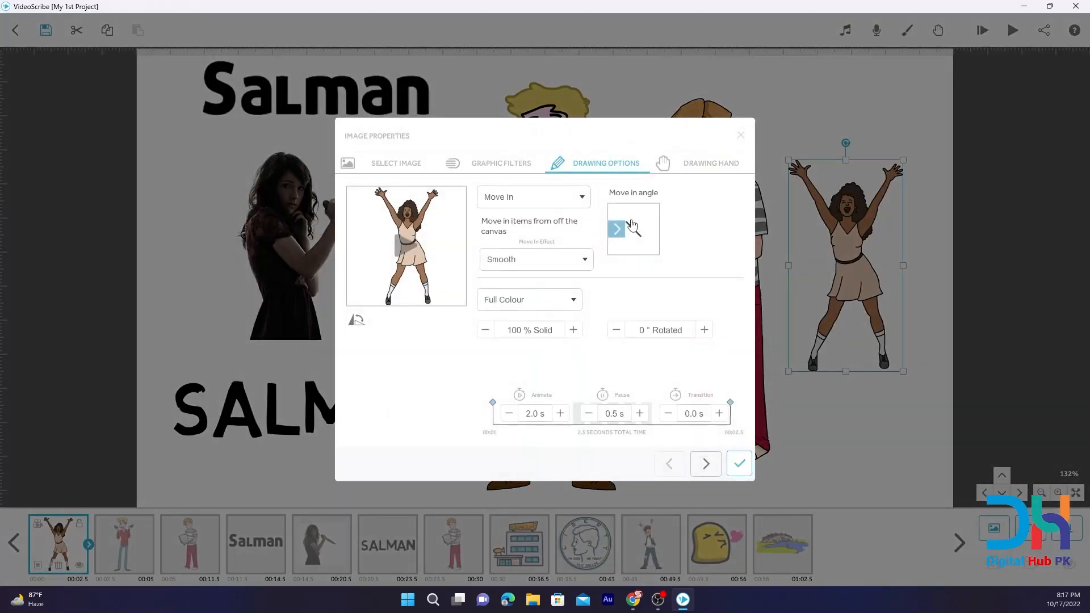
pyautogui.click(570, 206)
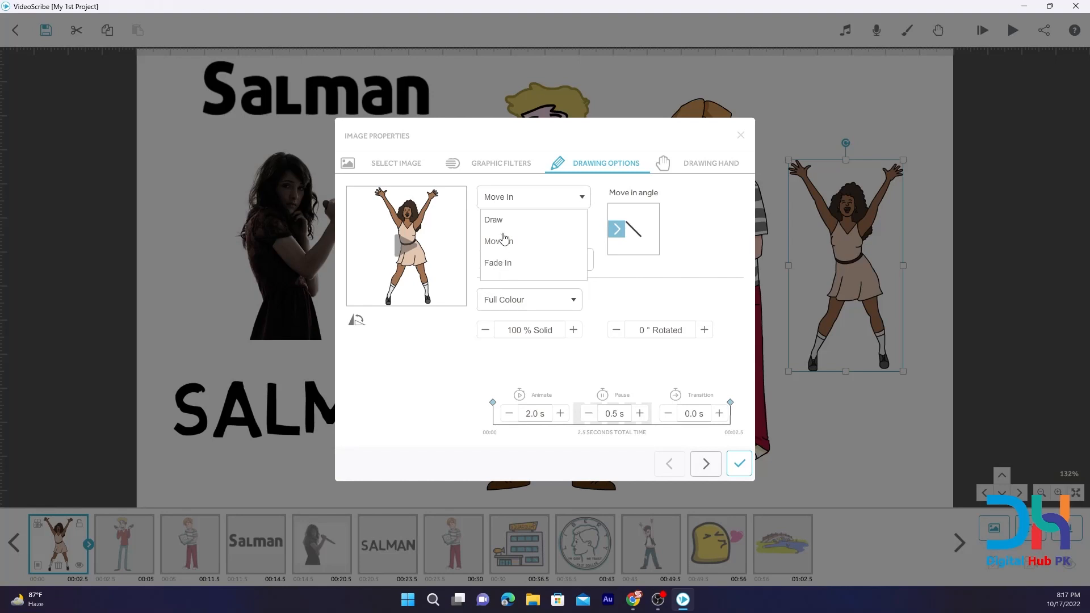
pyautogui.click(533, 144)
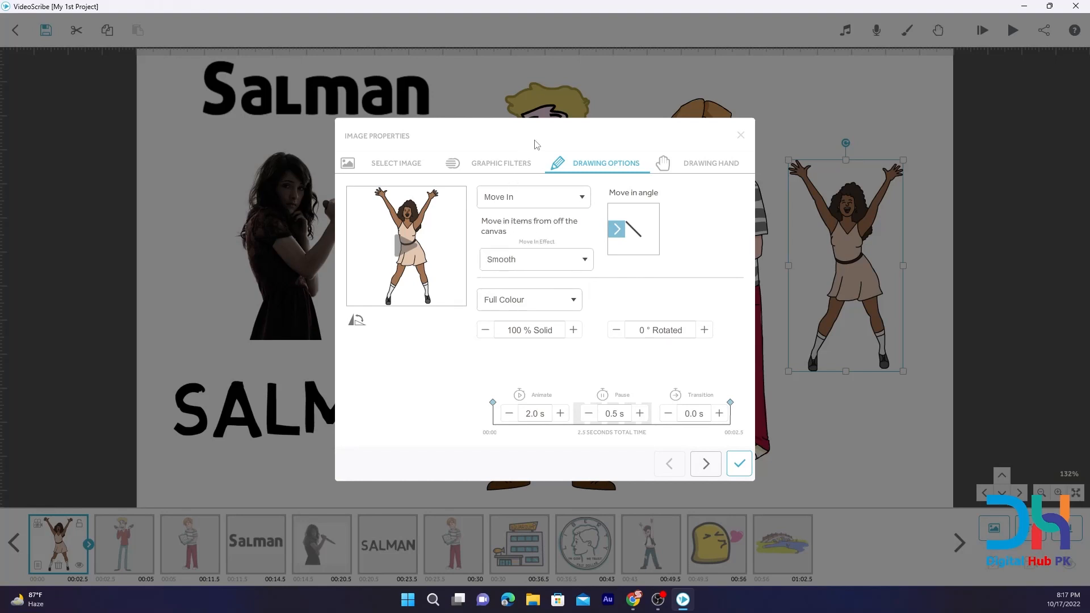
pyautogui.click(741, 135)
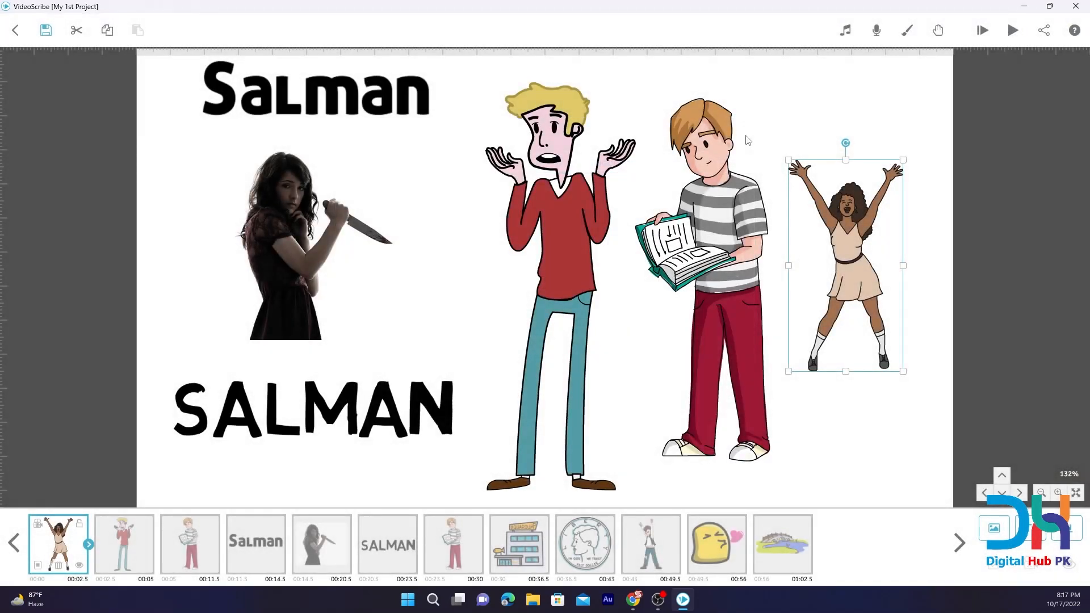
# Check which animation types are offered for the man in the red sweater, second in the timeline.
pyautogui.click(111, 543)
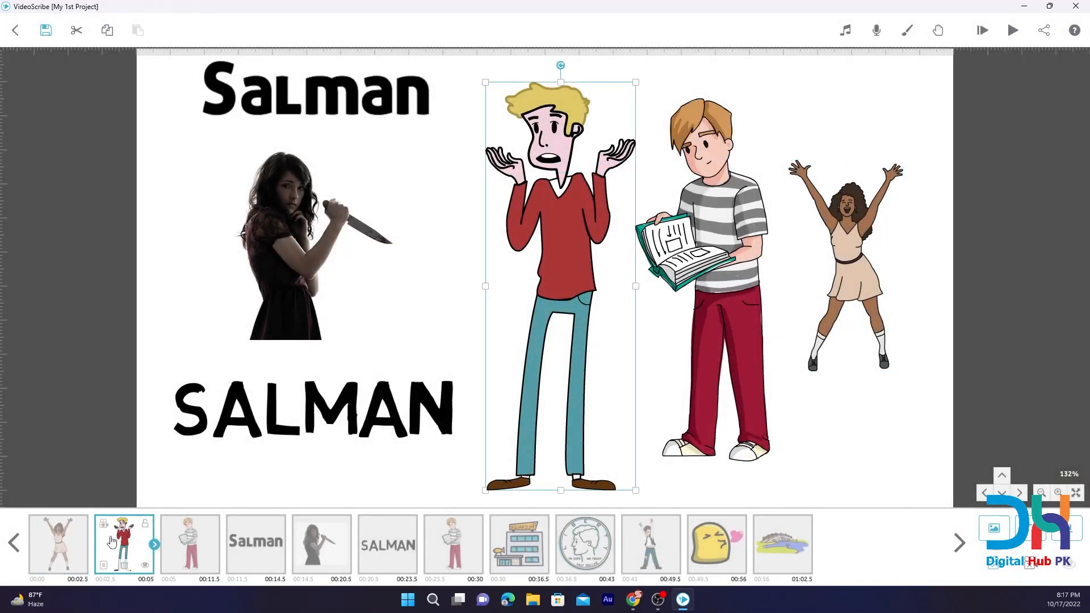
pyautogui.click(103, 566)
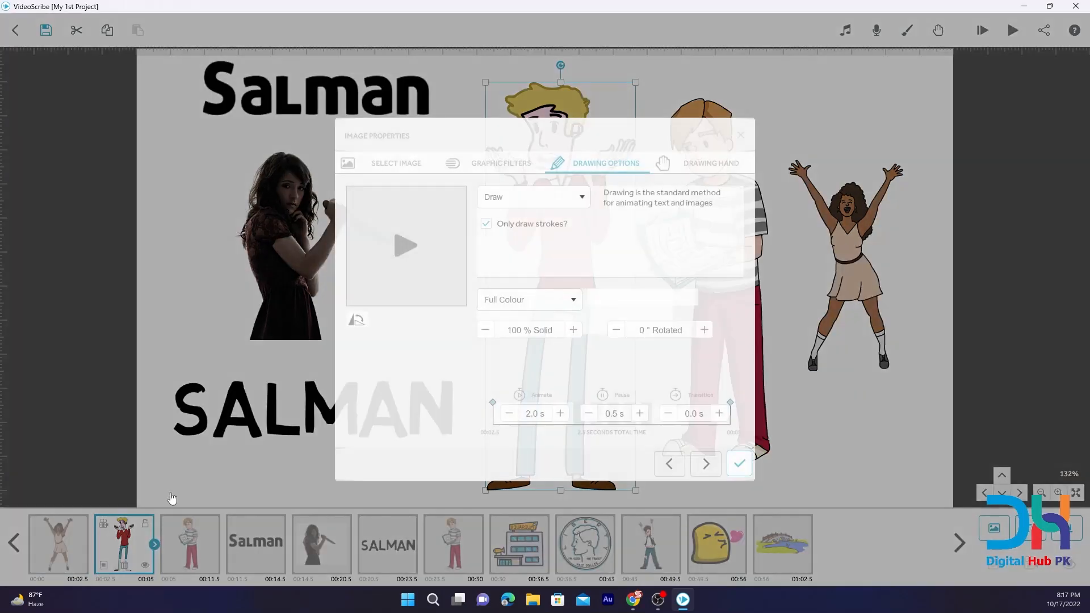
pyautogui.click(565, 199)
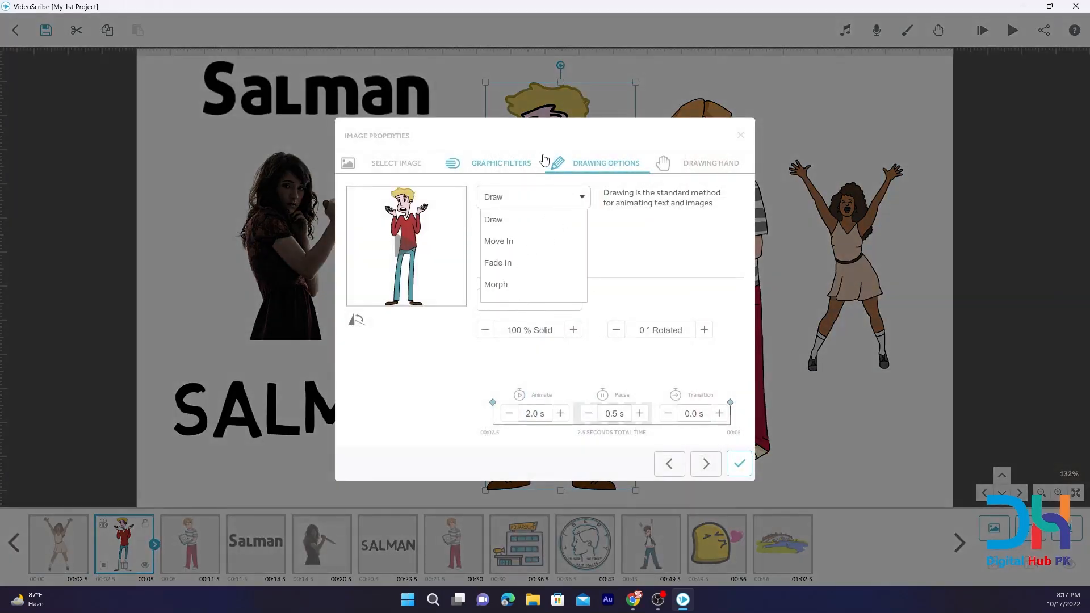
pyautogui.click(527, 145)
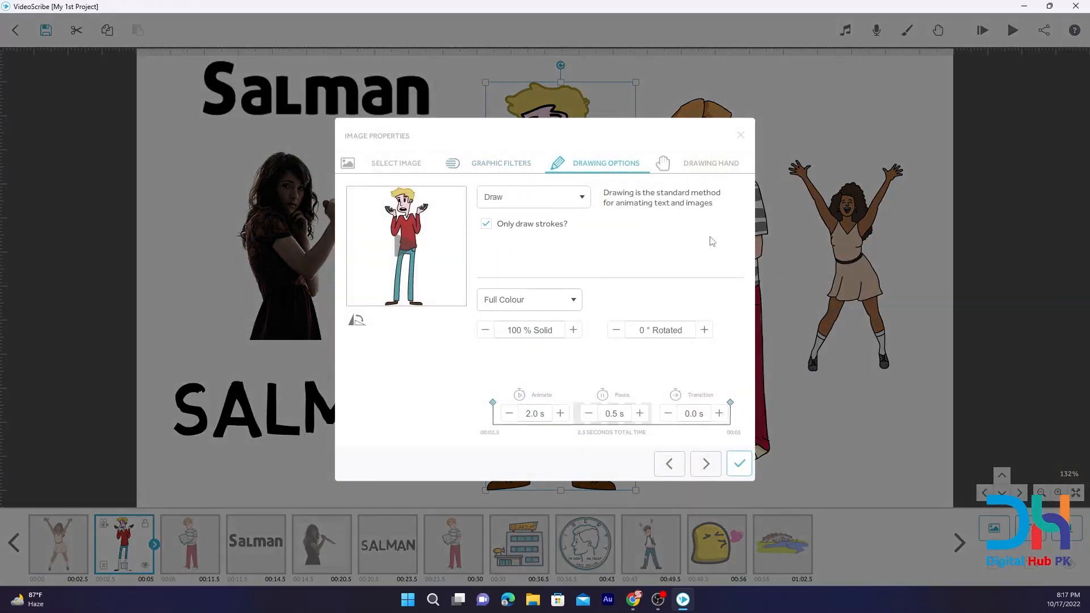
pyautogui.click(740, 134)
# Check which animation types are offered for the boy holding a book, third in the timeline.
pyautogui.click(174, 548)
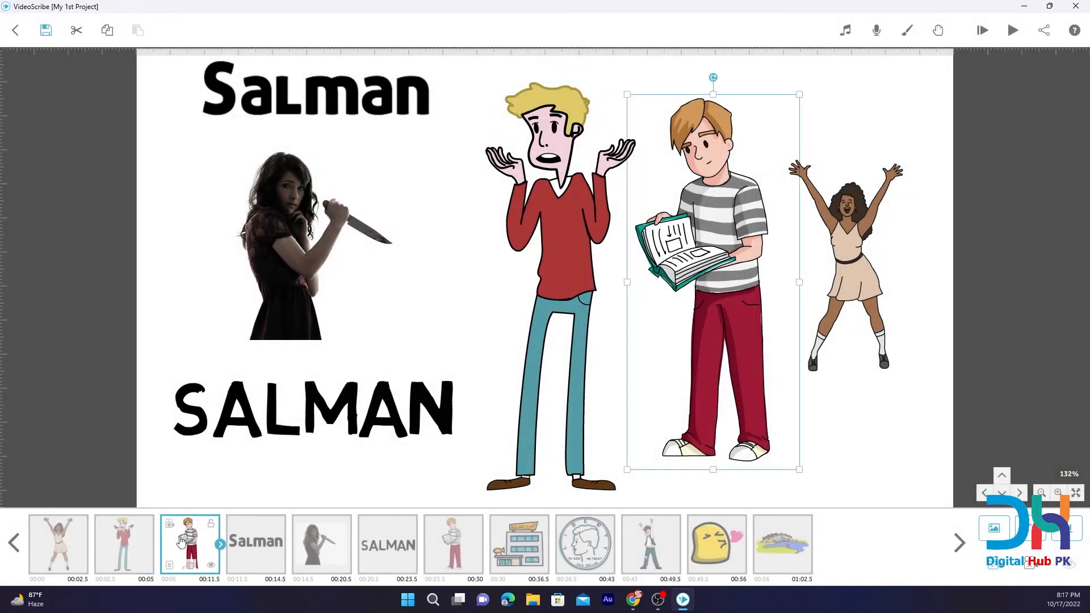
pyautogui.click(169, 565)
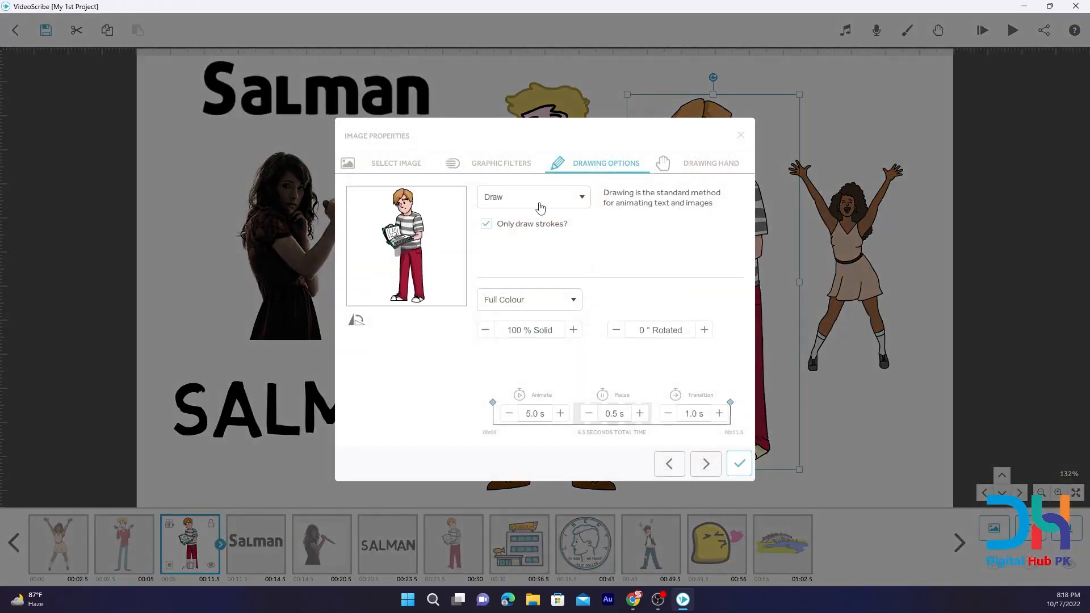
pyautogui.click(540, 202)
pyautogui.click(501, 144)
pyautogui.click(740, 137)
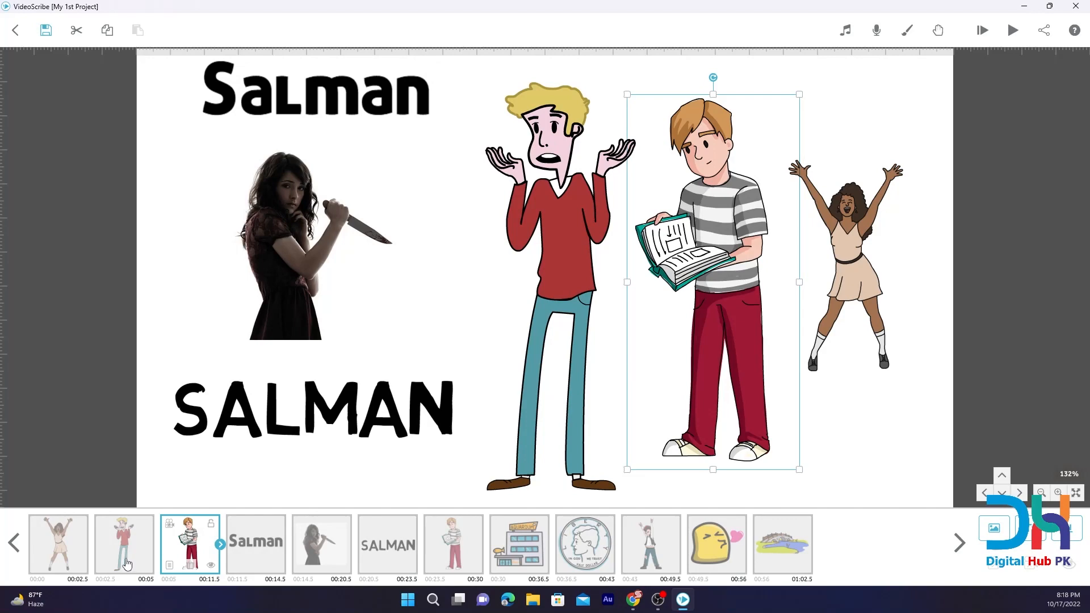
# Check which image Morph offers as the source for the red-sweater man, and discard the change.
pyautogui.click(118, 555)
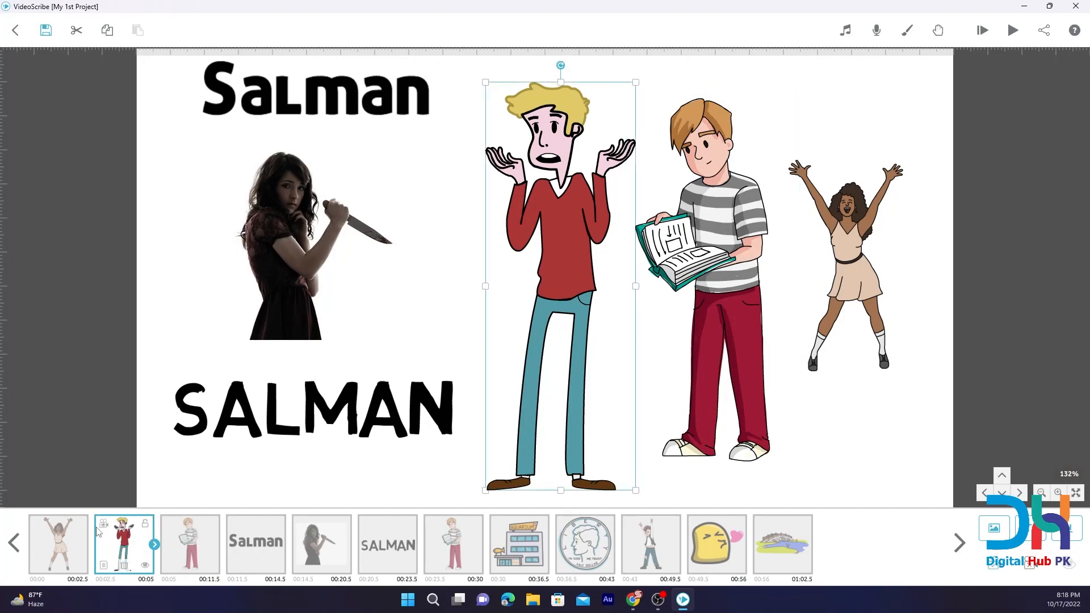
pyautogui.click(54, 542)
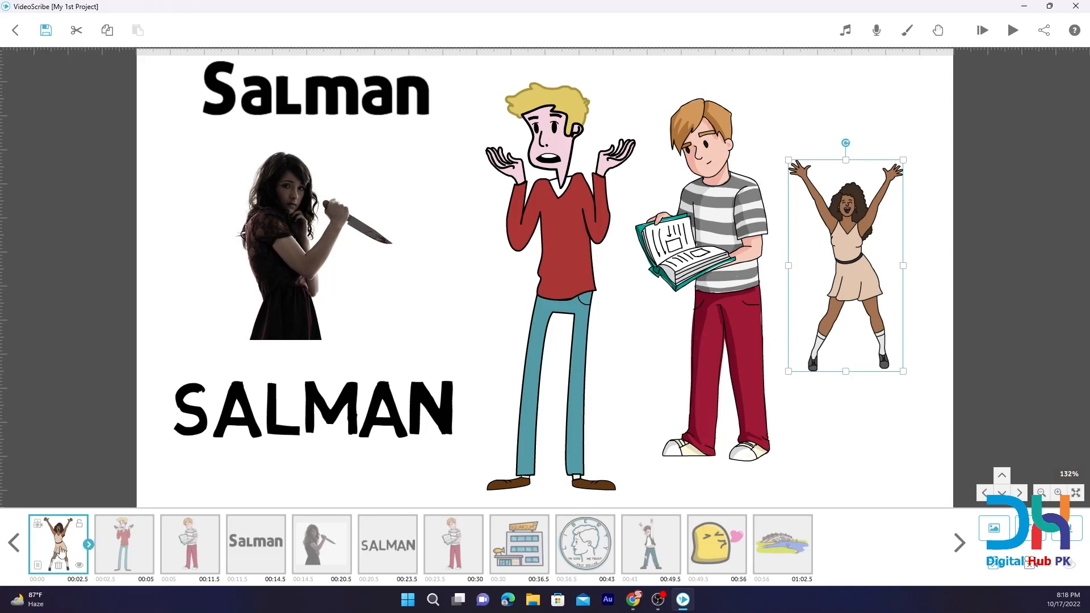
pyautogui.click(124, 543)
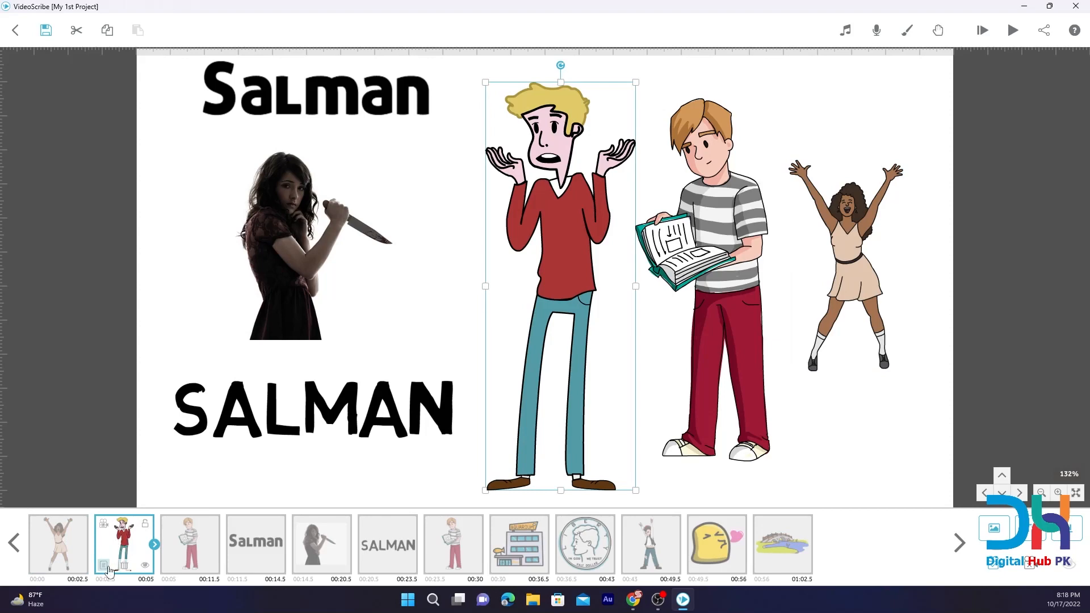
pyautogui.click(103, 565)
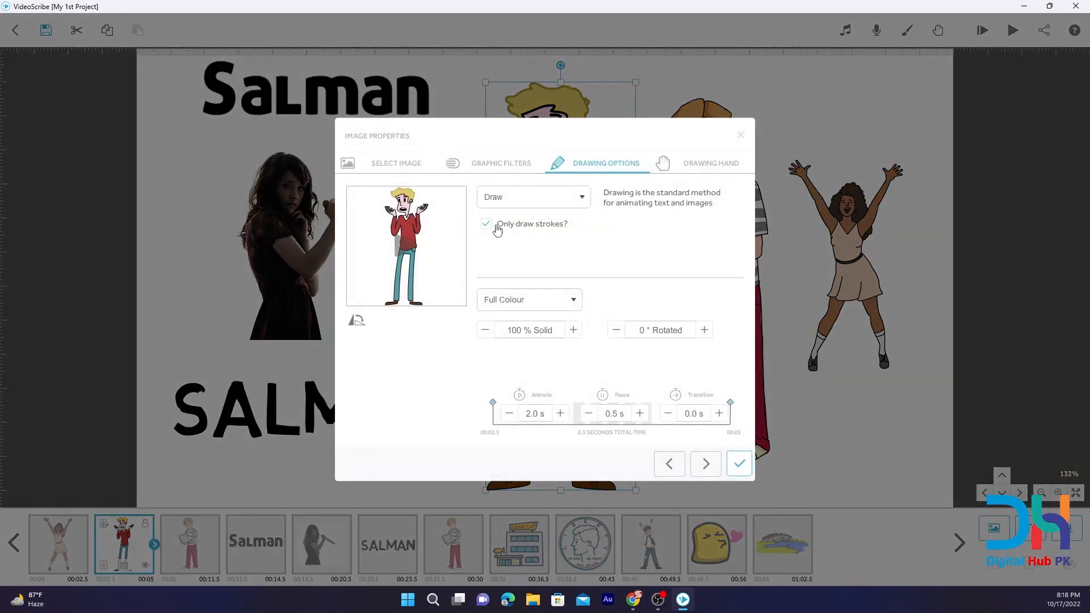
pyautogui.click(531, 199)
pyautogui.click(512, 282)
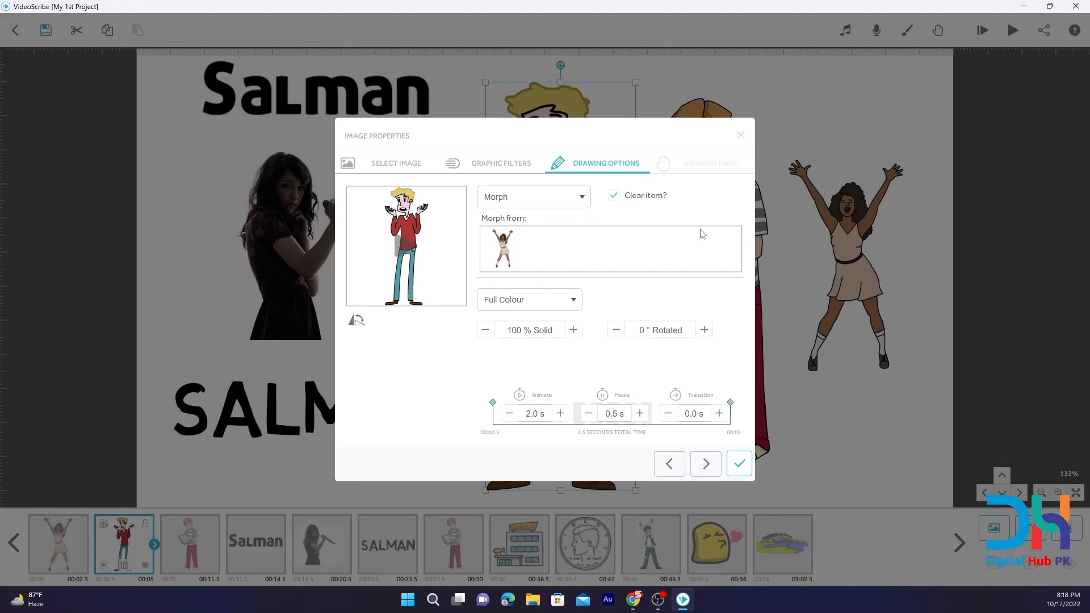
pyautogui.click(741, 137)
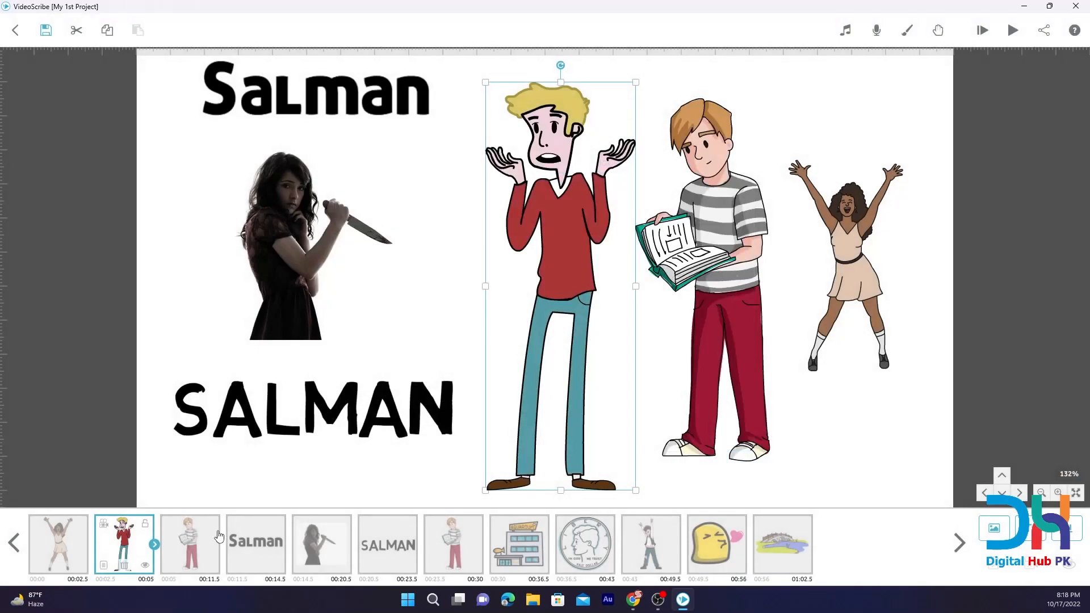
# Check which images Morph offers as sources for the boy holding a book, third in the timeline, and discard the change.
pyautogui.click(168, 534)
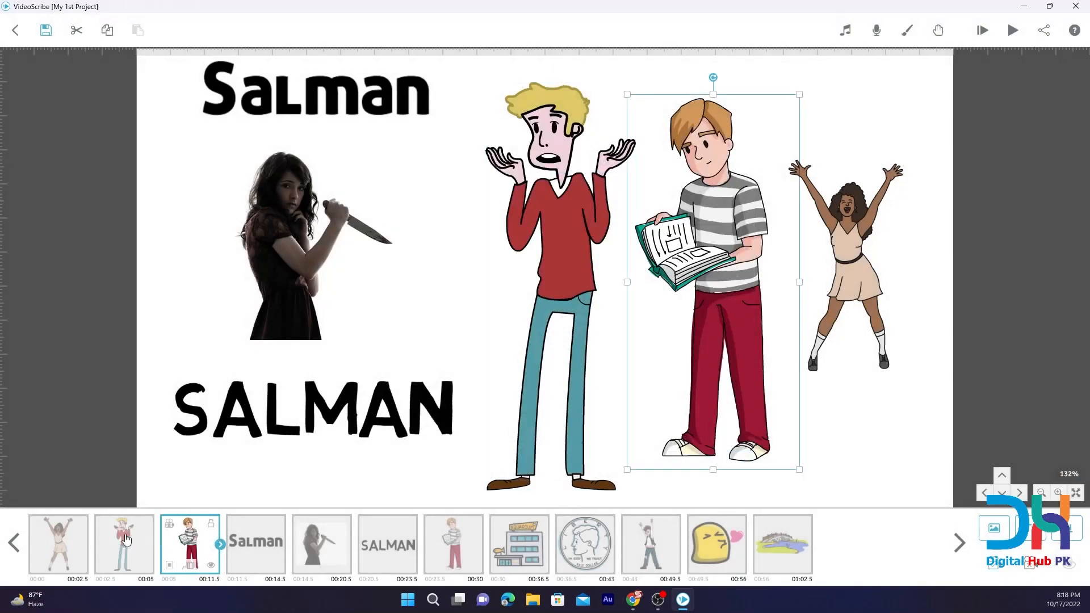
pyautogui.click(169, 564)
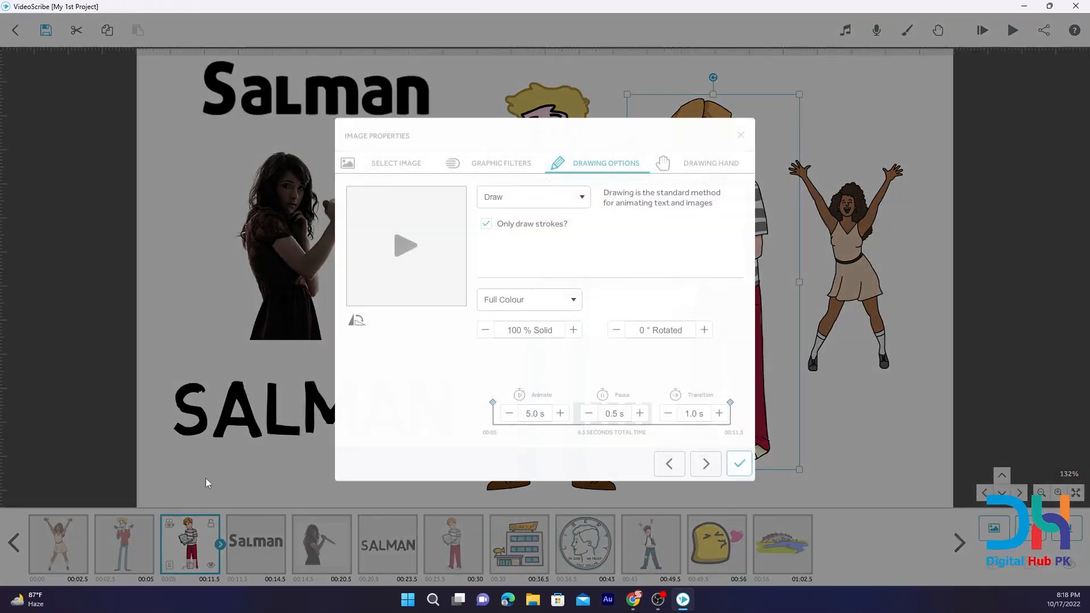
pyautogui.click(537, 203)
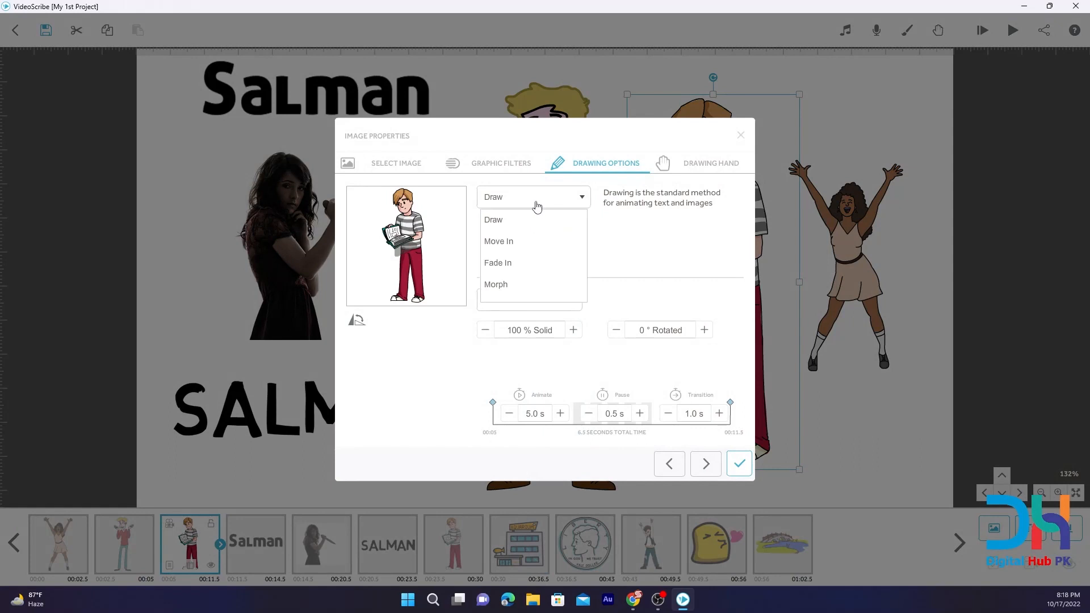
pyautogui.click(503, 284)
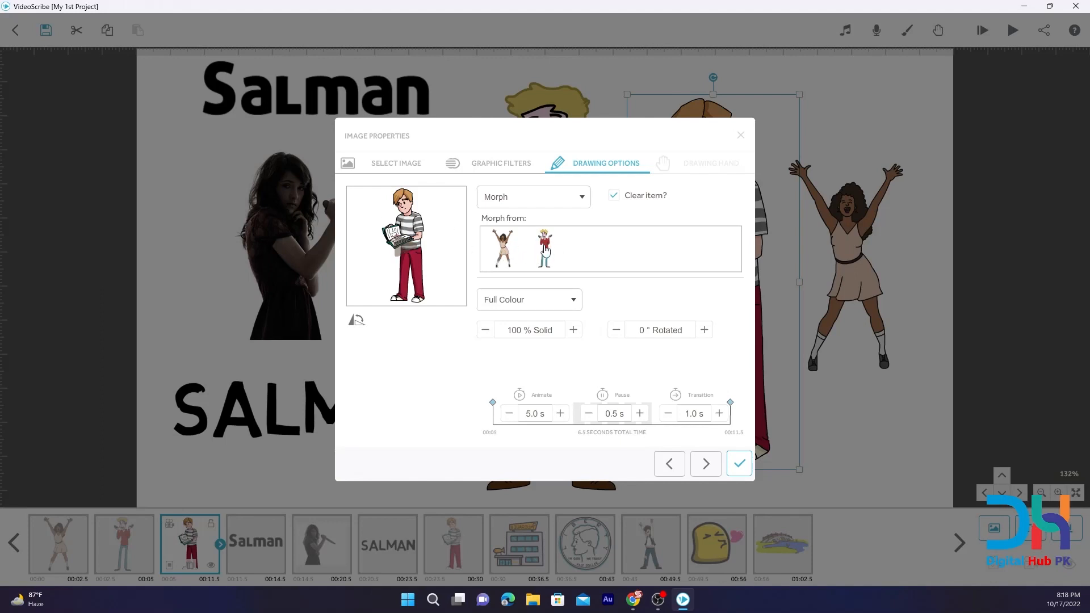
pyautogui.click(741, 135)
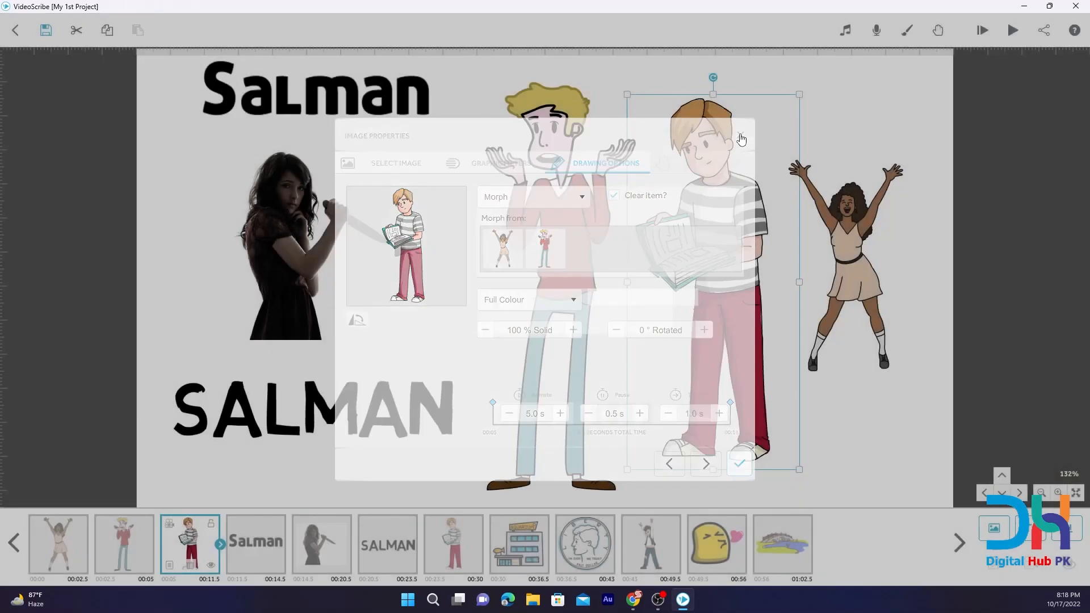
# Check which animation types are offered for the text item fourth in the timeline, and close its properties unchanged.
pyautogui.hotkey('alt', 'Tab')
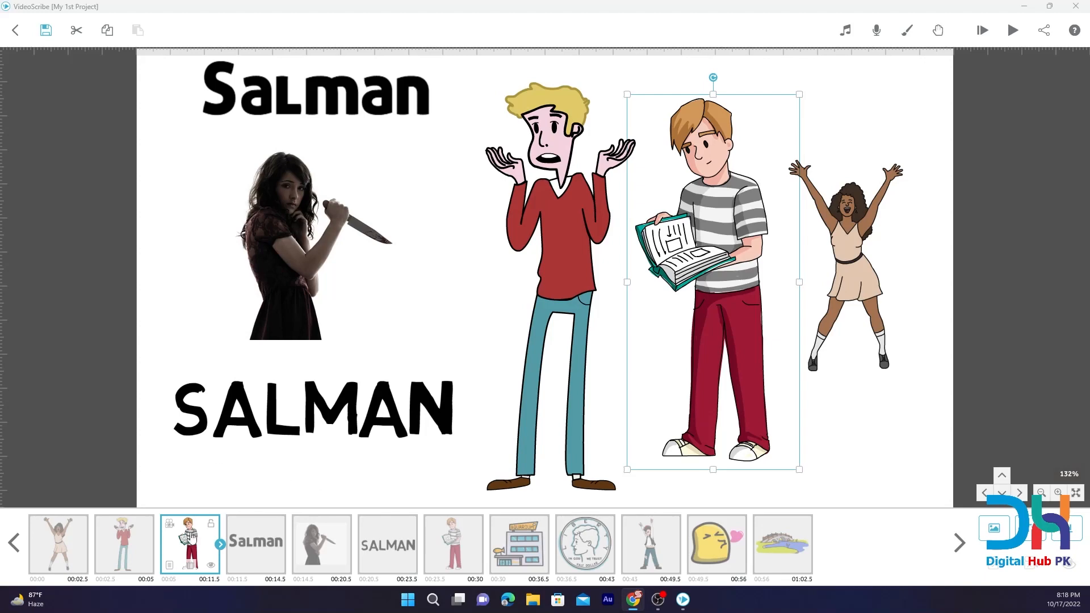
pyautogui.click(251, 558)
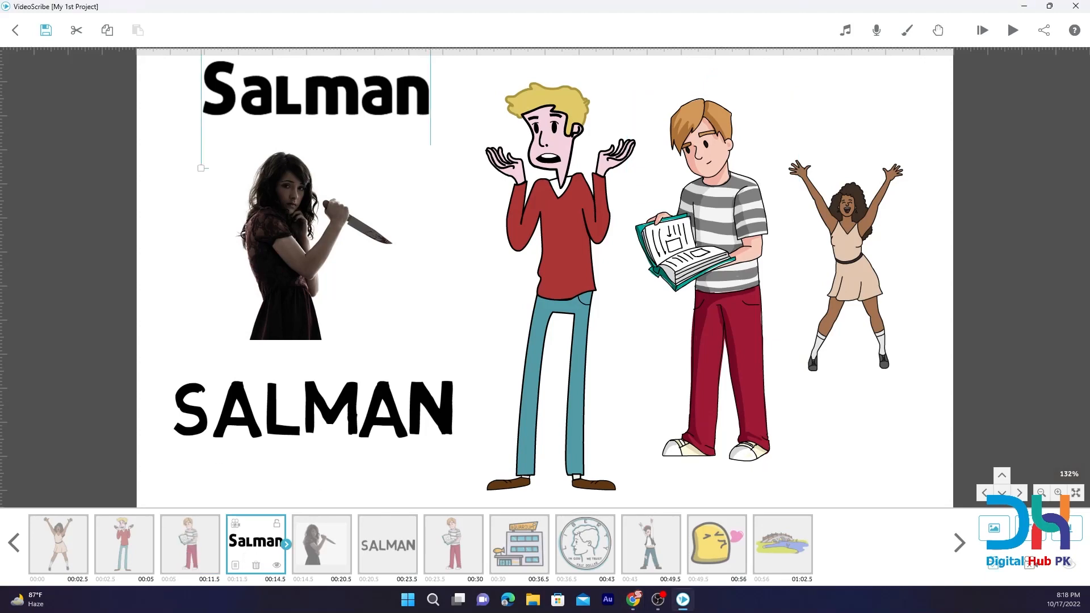
pyautogui.hotkey('alt', 'Tab')
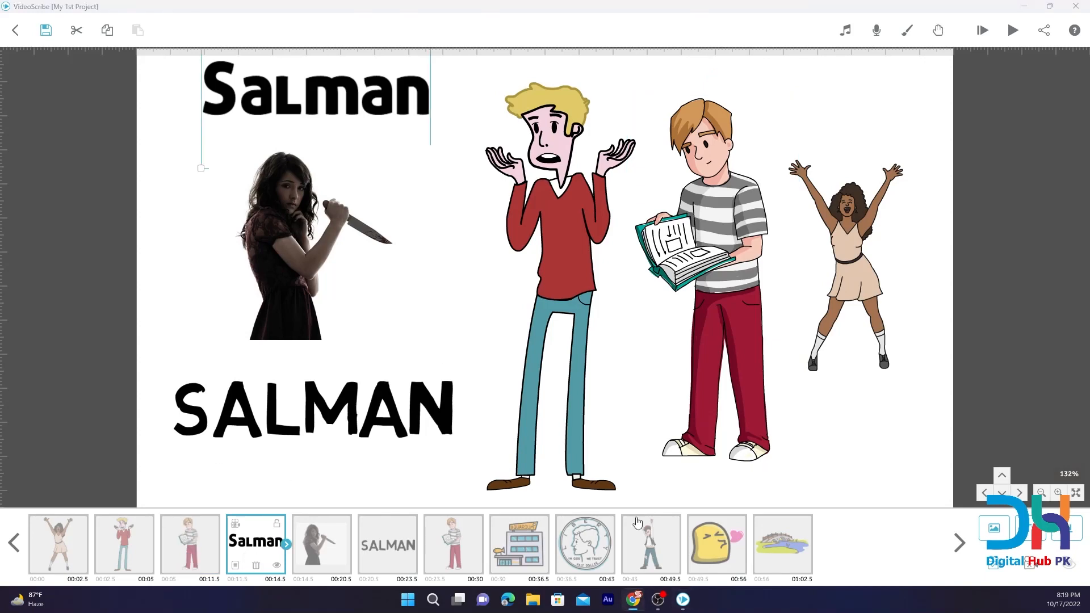
pyautogui.click(235, 565)
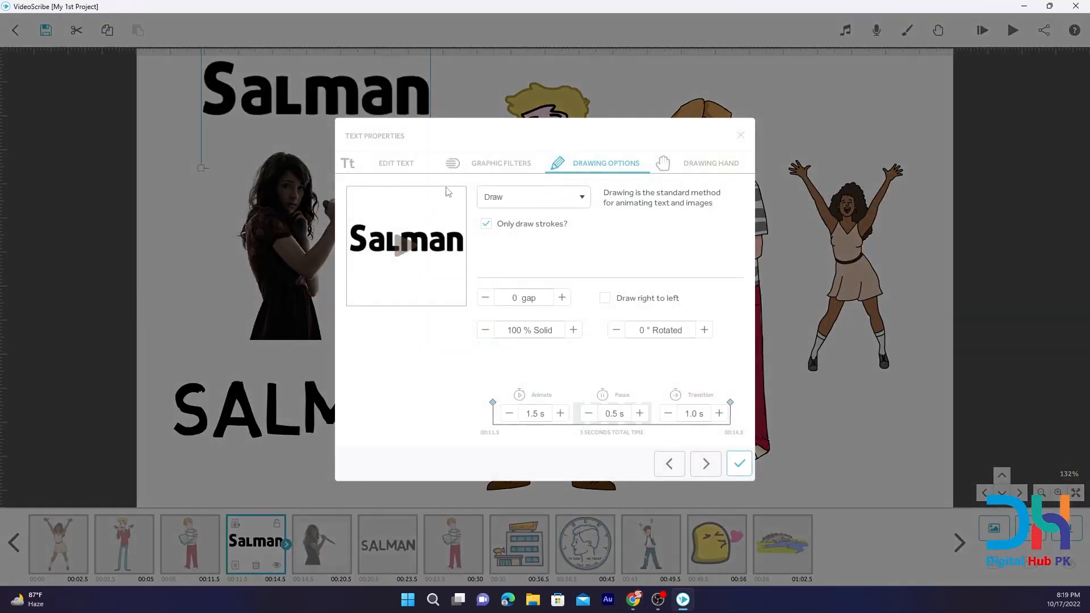
pyautogui.click(502, 197)
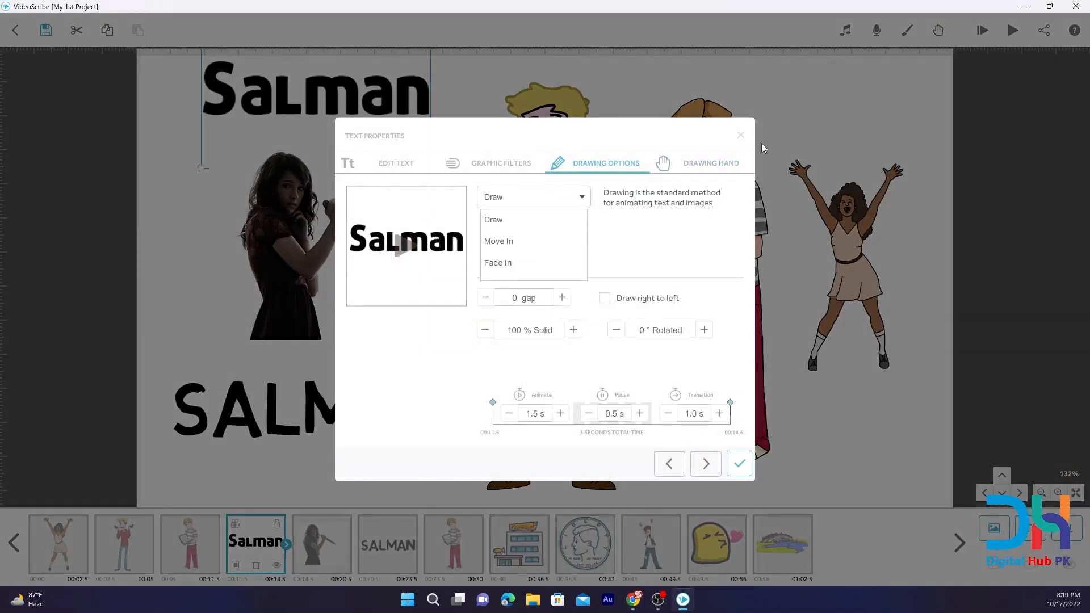
pyautogui.click(741, 135)
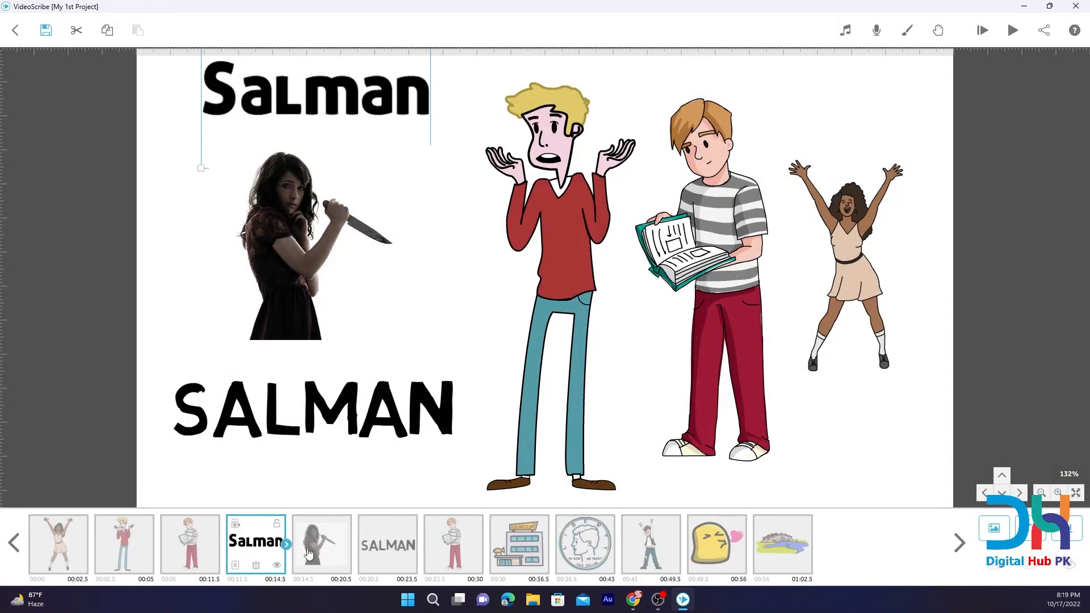
# Check which images Morph offers as sources for the woman with the knife, fifth in the timeline, and discard the change.
pyautogui.click(308, 553)
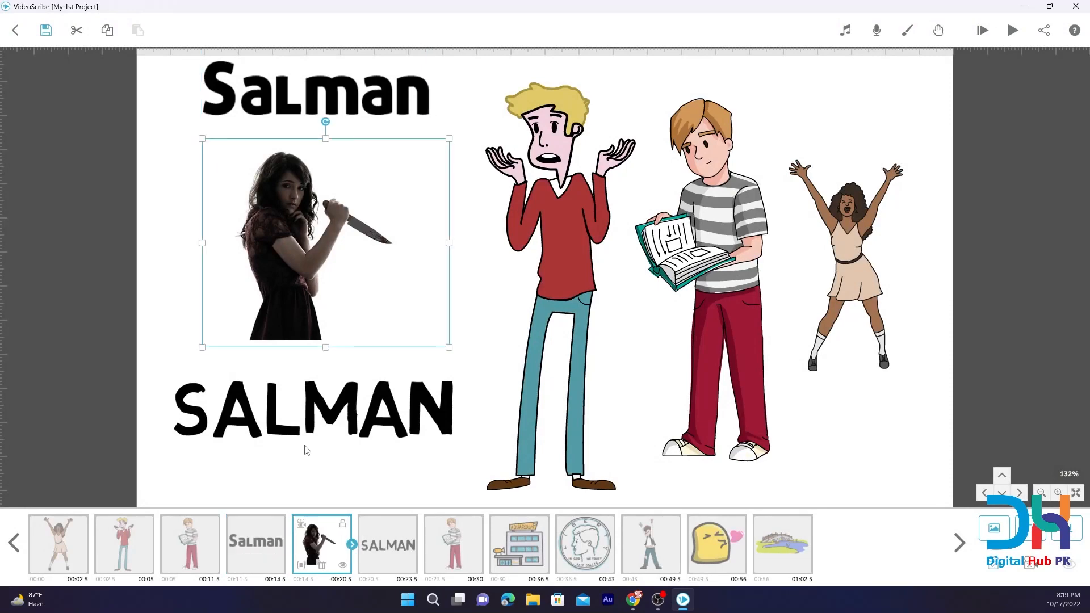
pyautogui.click(300, 565)
pyautogui.click(518, 200)
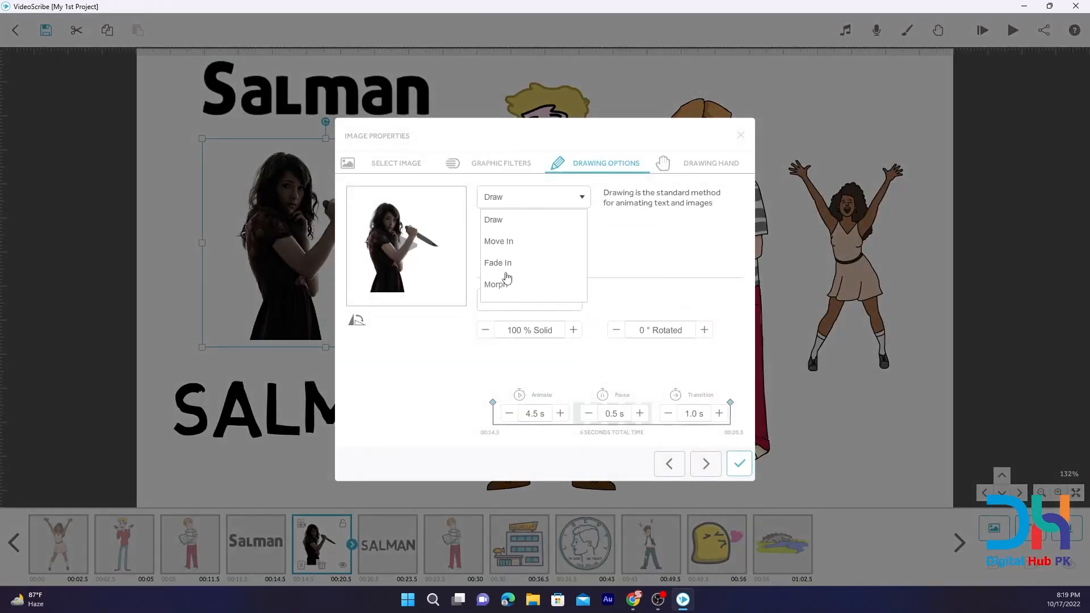
pyautogui.click(504, 285)
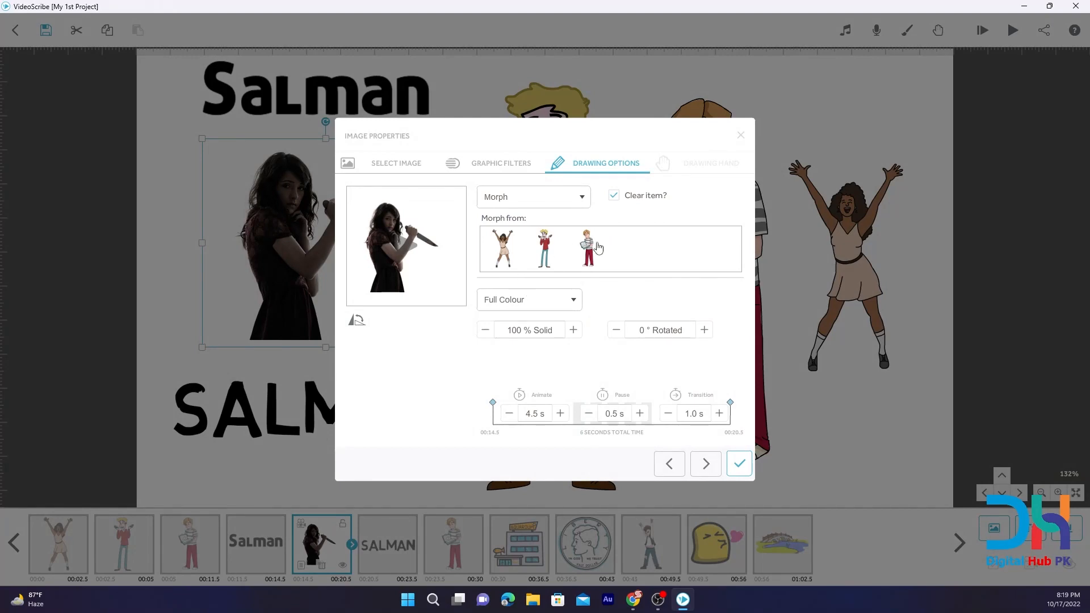
pyautogui.click(740, 135)
# Check which images Morph offers as sources for the second boy with a book, seventh in the timeline, and discard the change.
pyautogui.click(471, 552)
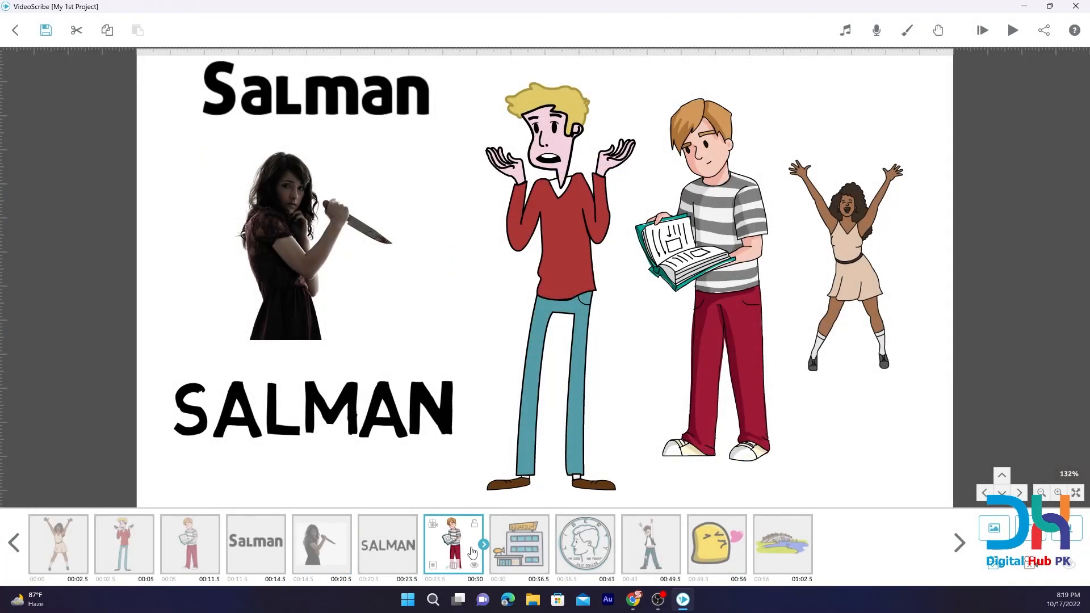
pyautogui.click(434, 565)
pyautogui.click(522, 199)
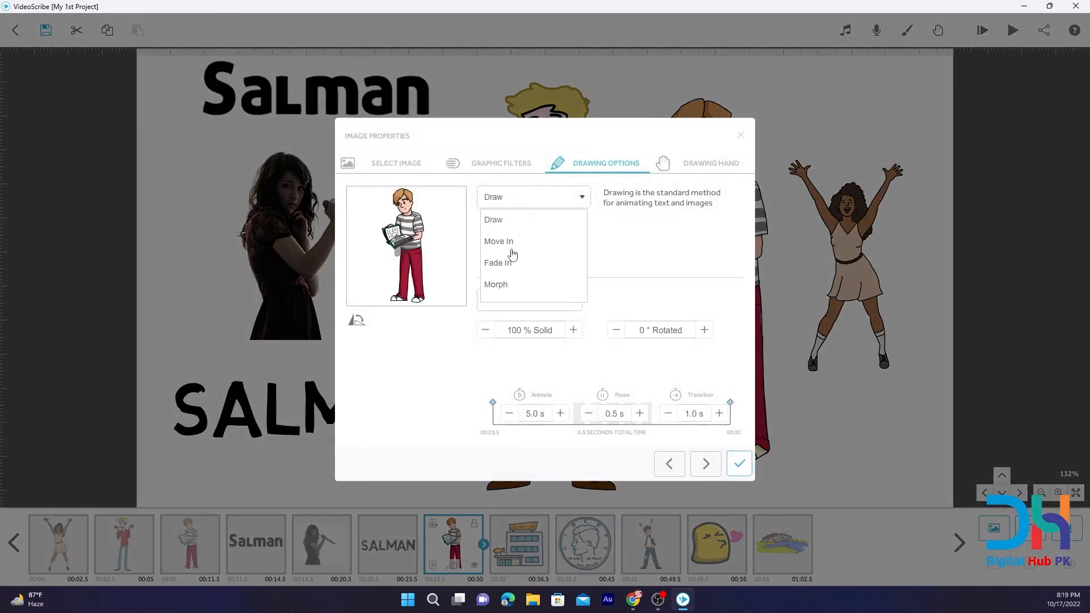
pyautogui.click(503, 285)
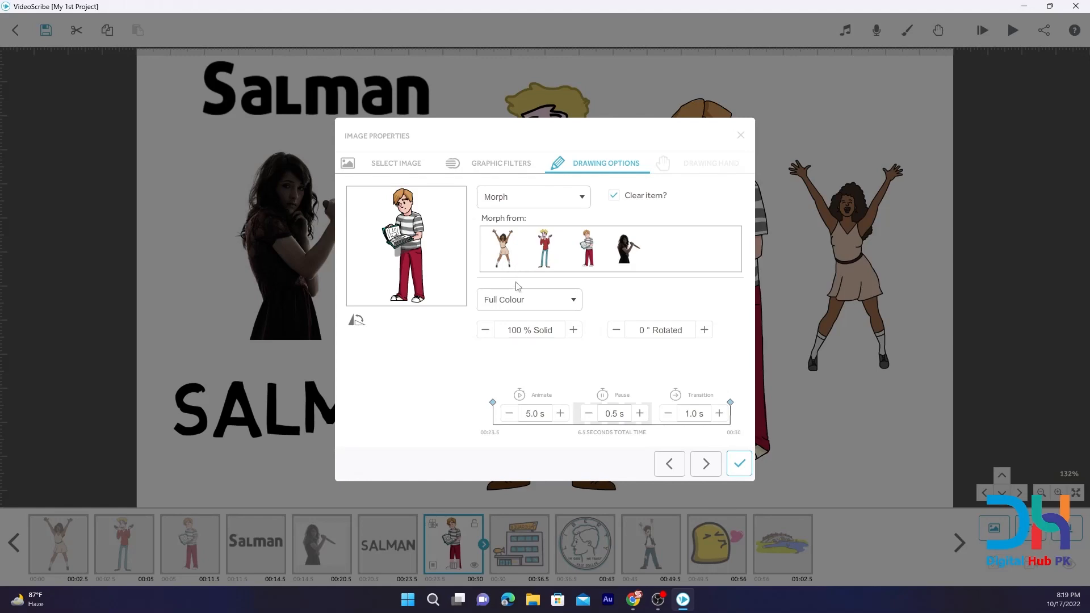
pyautogui.click(742, 135)
# Check which images Morph offers as sources for the aquarium building, and discard the change.
pyautogui.click(518, 558)
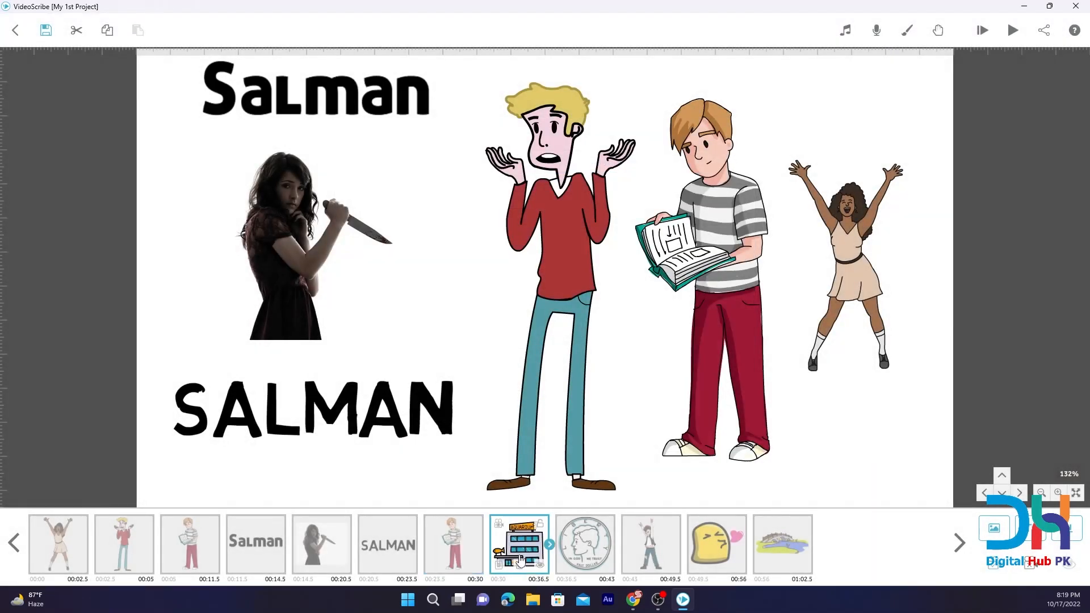
pyautogui.click(499, 563)
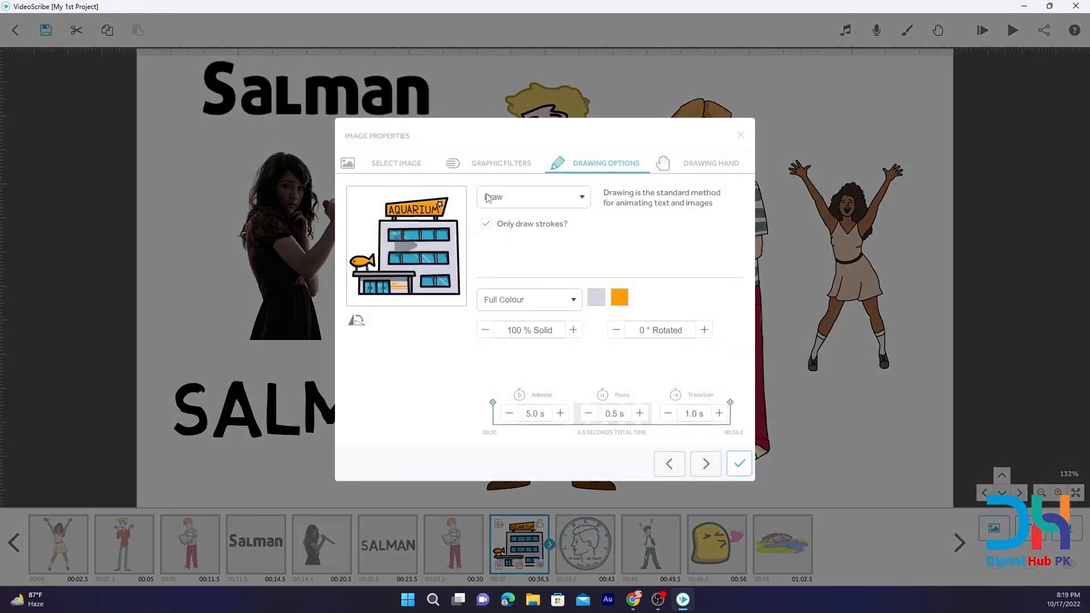
pyautogui.click(513, 194)
pyautogui.click(509, 286)
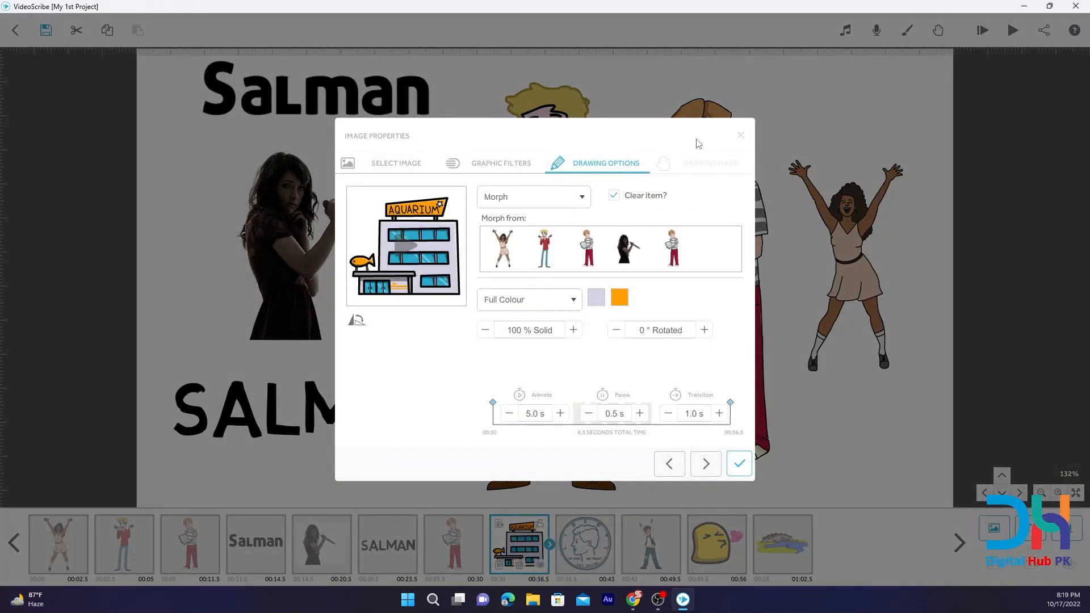
pyautogui.click(740, 137)
# Check which images Morph offers as sources for the half-dollar coin, and discard the change.
pyautogui.click(562, 567)
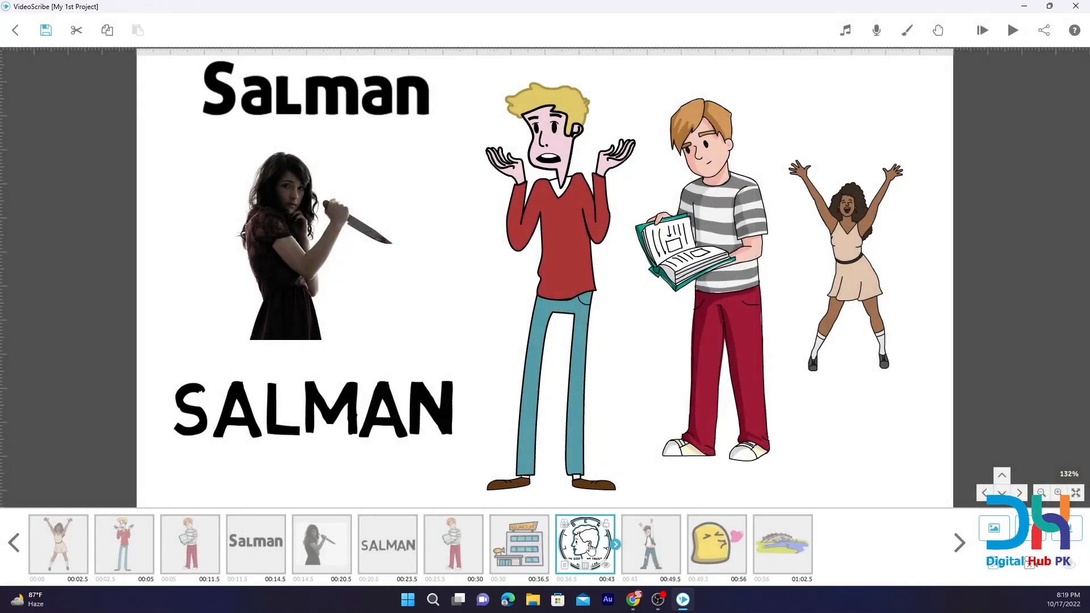
pyautogui.click(562, 566)
pyautogui.click(572, 194)
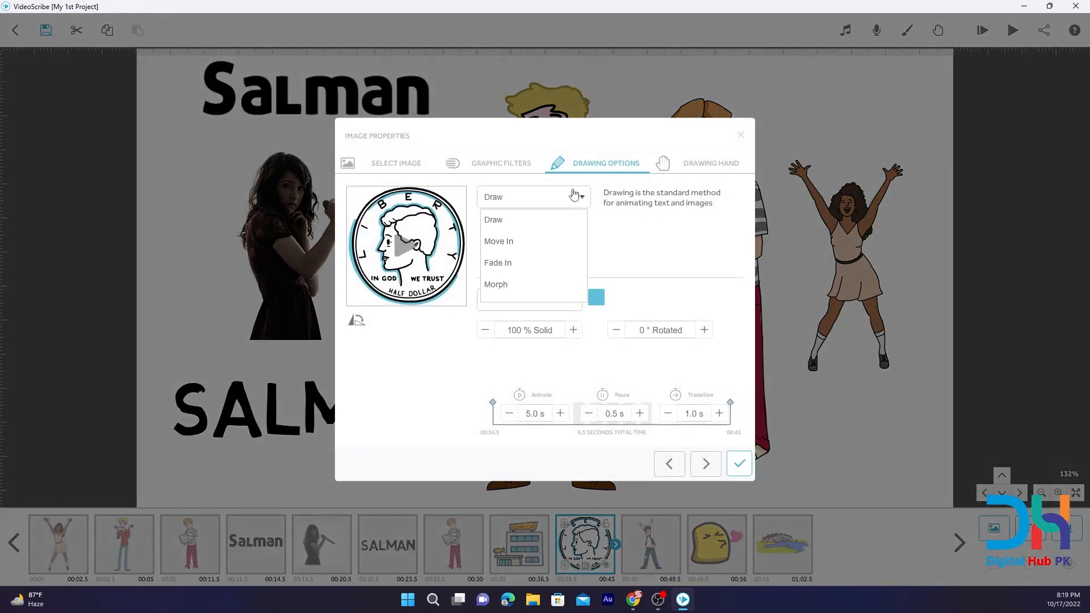
pyautogui.click(496, 284)
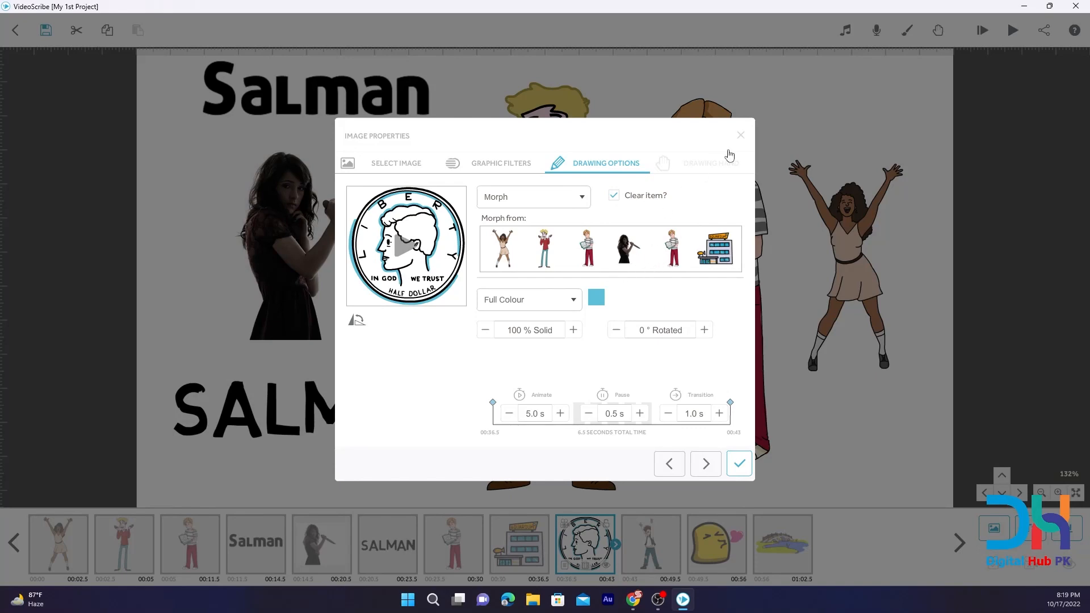
pyautogui.click(742, 139)
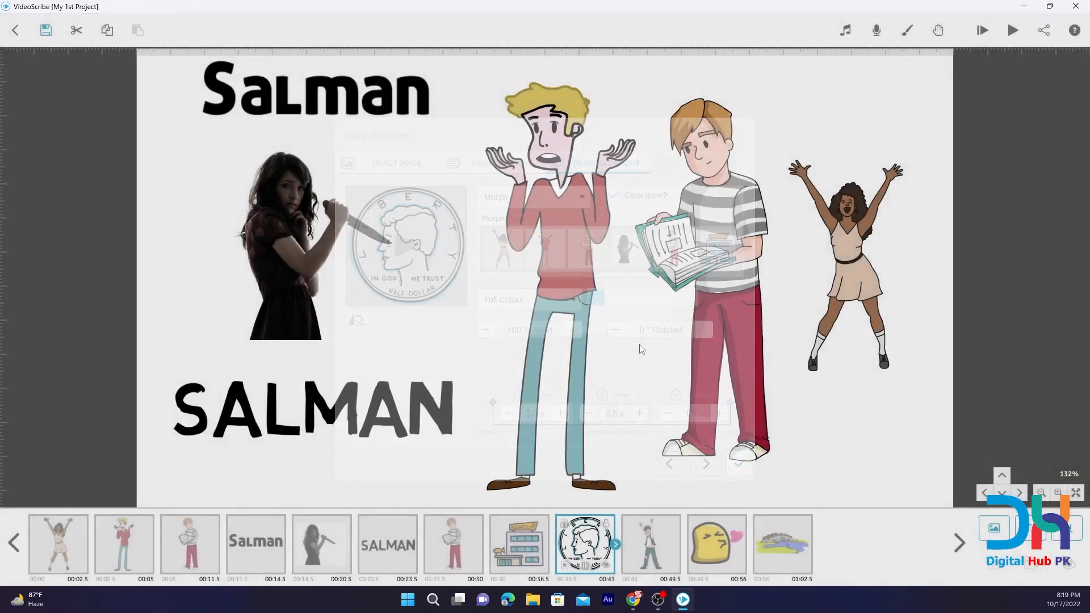
# Check both pages of Morph sources for the man with raised arms, tenth in the timeline, and discard the change.
pyautogui.click(654, 546)
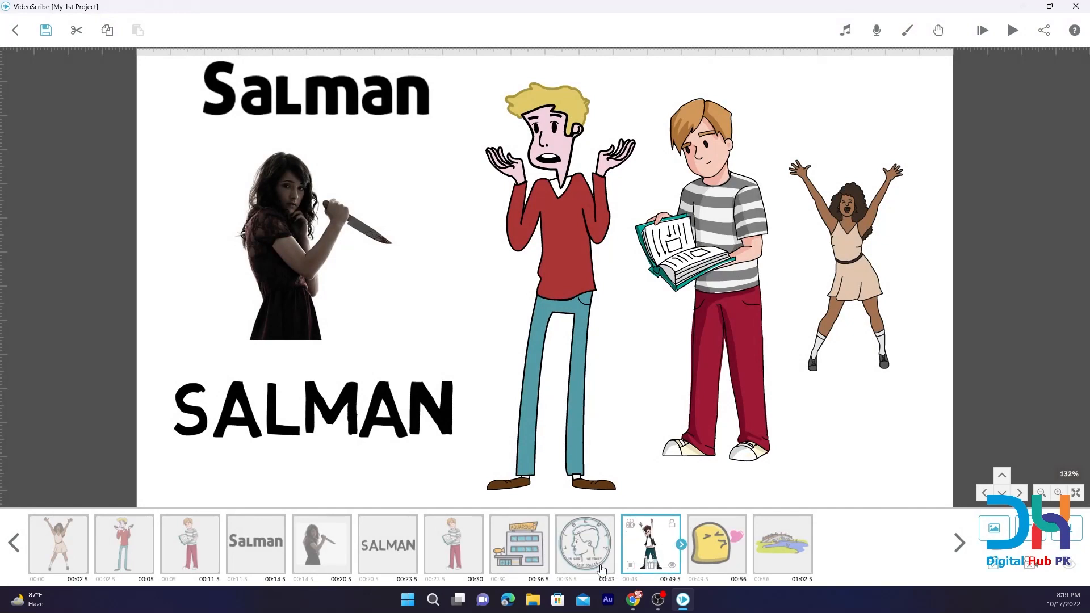
pyautogui.click(631, 565)
pyautogui.click(521, 193)
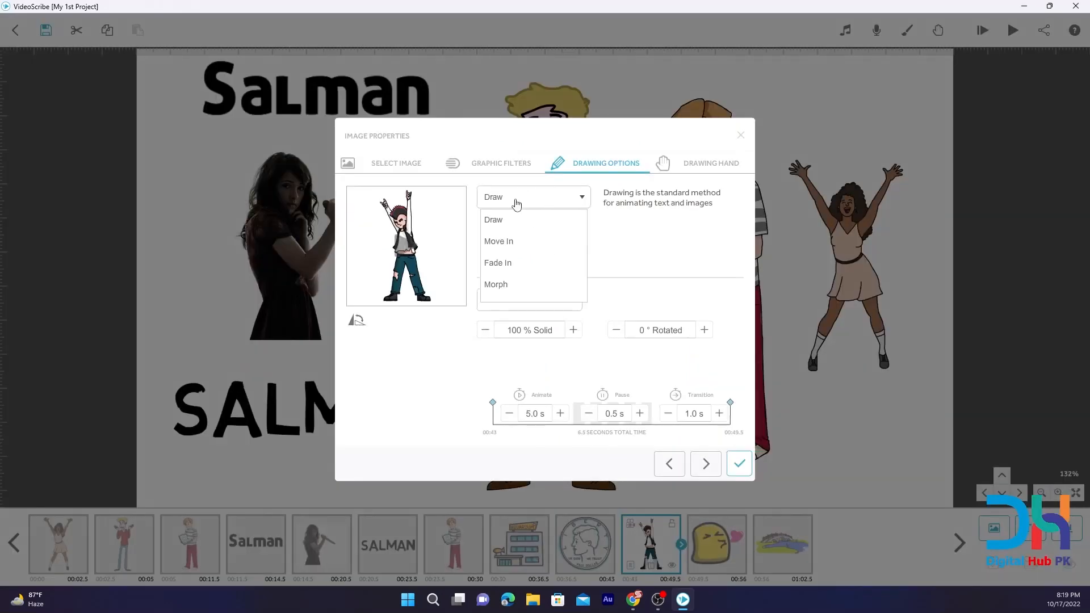
pyautogui.click(520, 217)
pyautogui.click(507, 206)
pyautogui.click(508, 293)
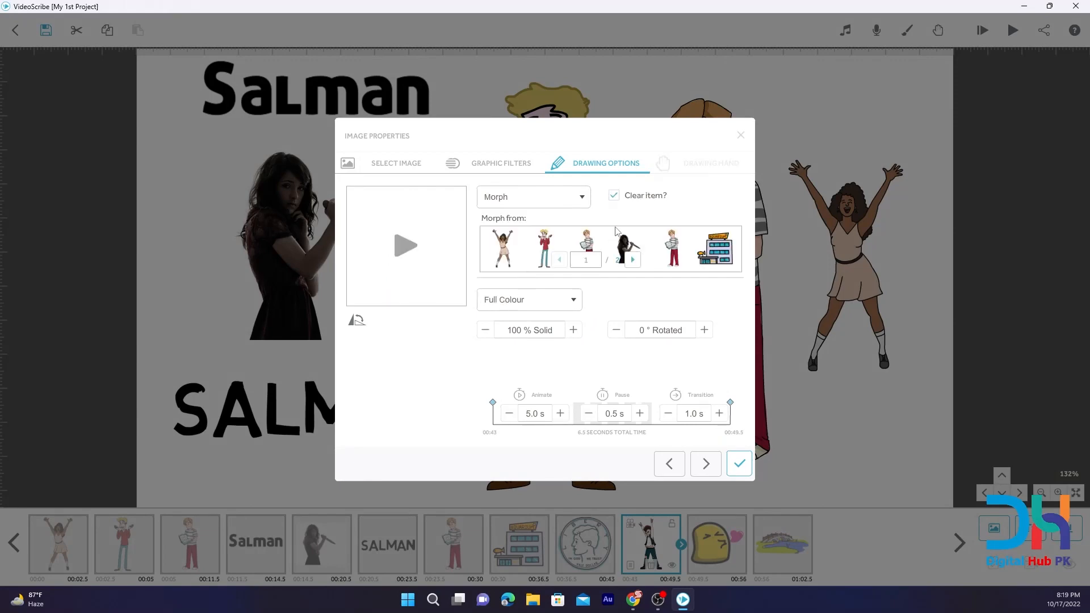
pyautogui.click(633, 259)
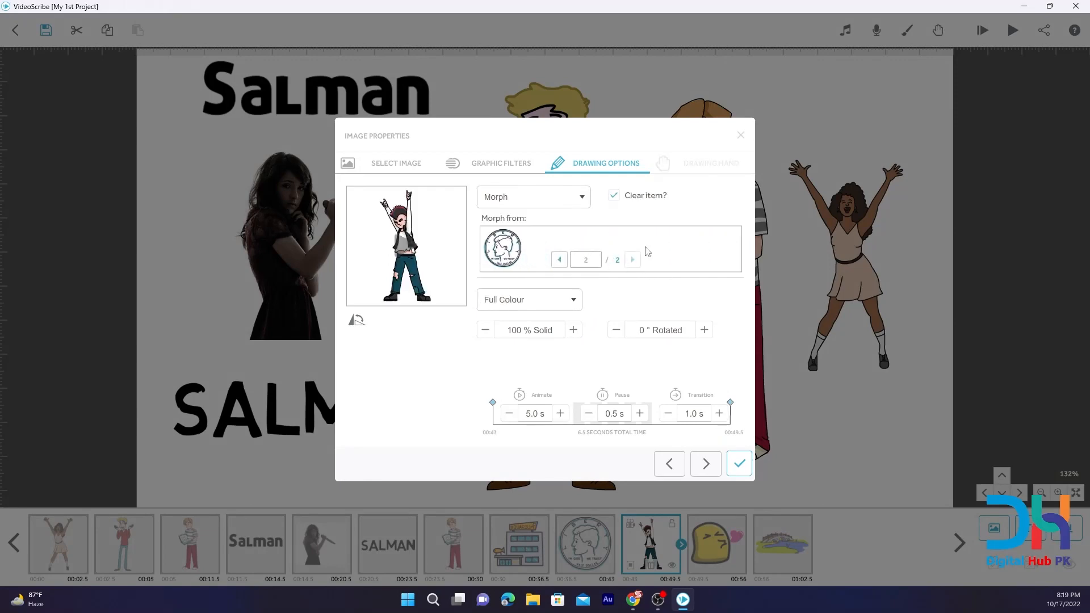
pyautogui.click(734, 139)
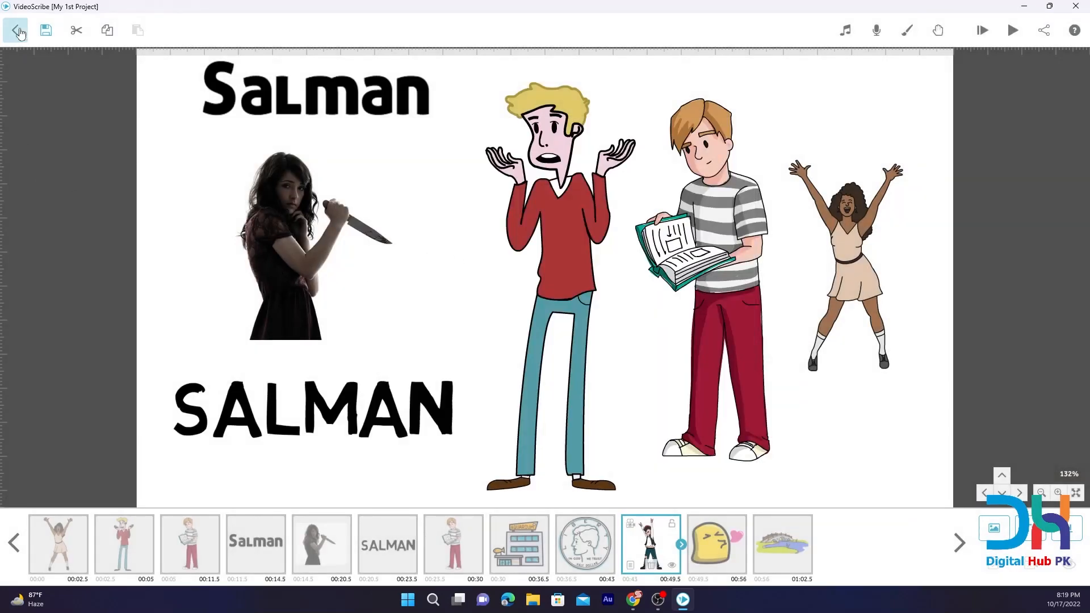
# Save and close My 1st Project, and open the special class scribe.
pyautogui.click(16, 30)
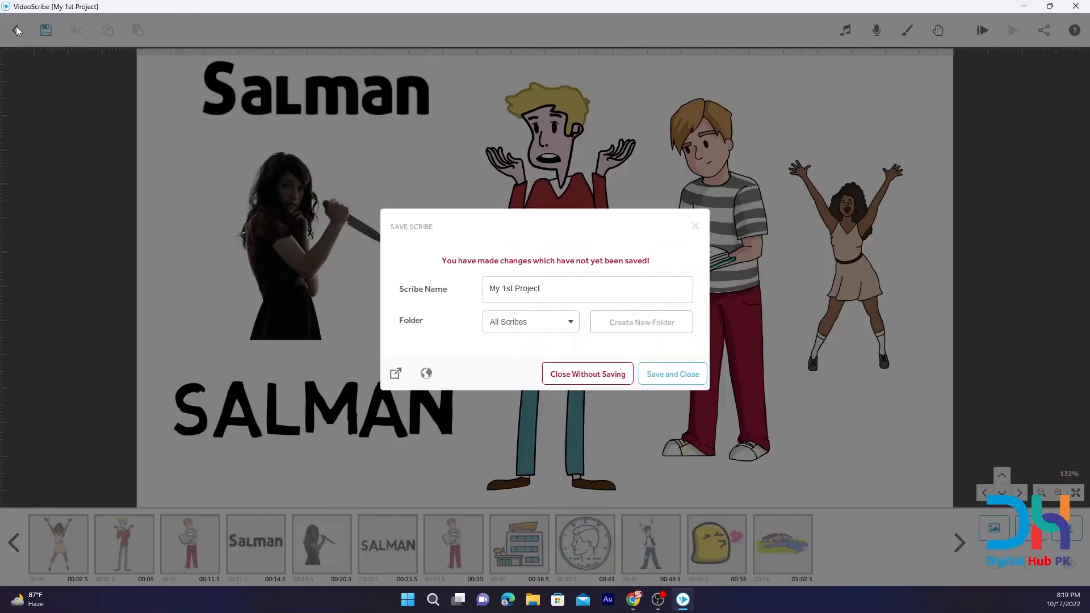
pyautogui.click(667, 375)
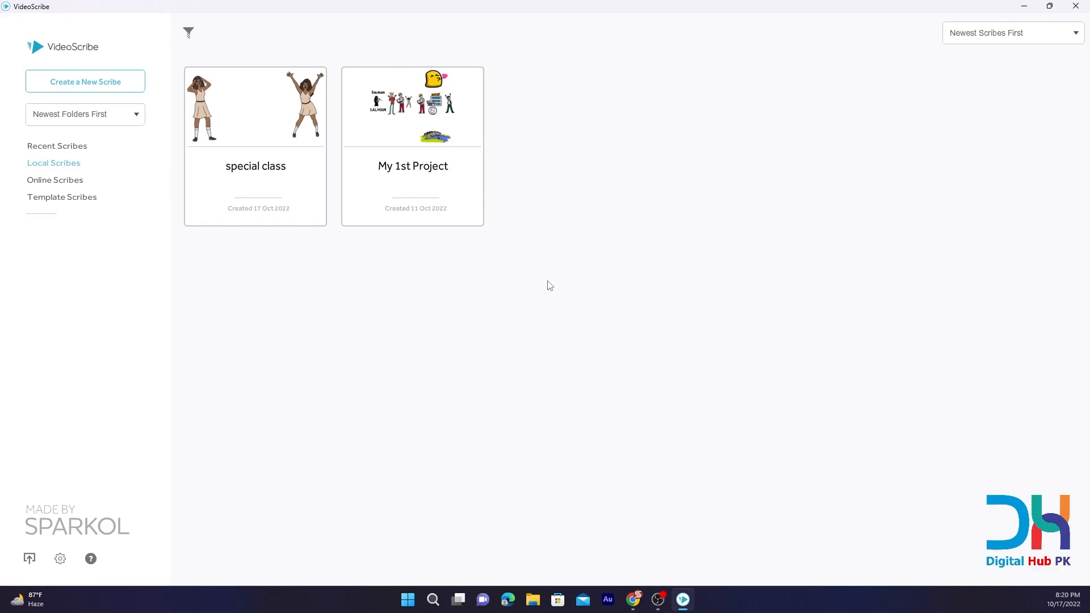
pyautogui.click(227, 118)
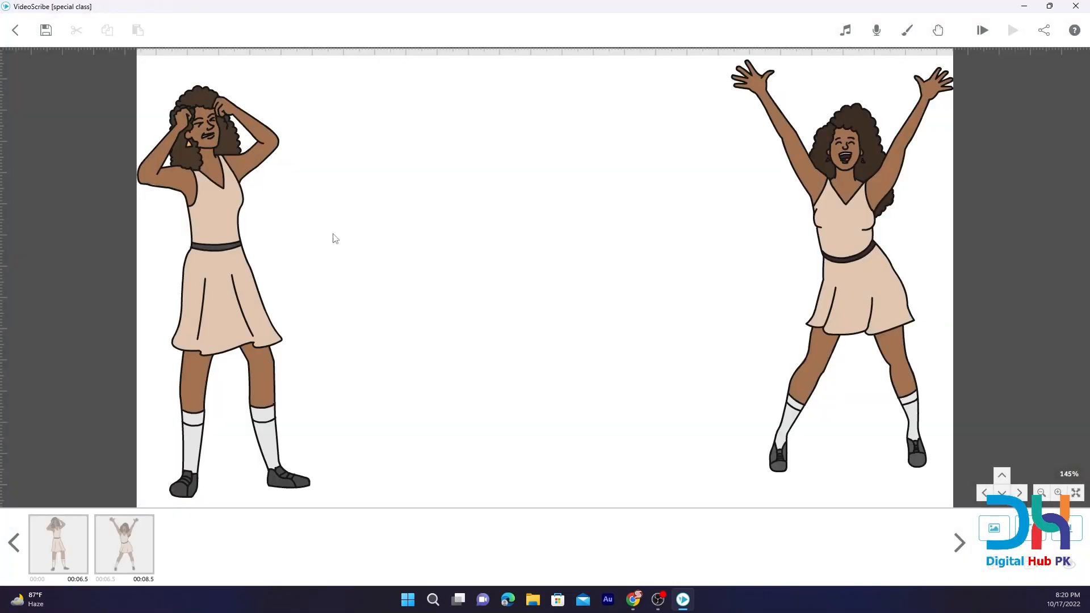
# View the drawing options of the woman holding her head, close them unchanged, and show the canvas at 100% with nothing selected.
pyautogui.doubleClick(213, 205)
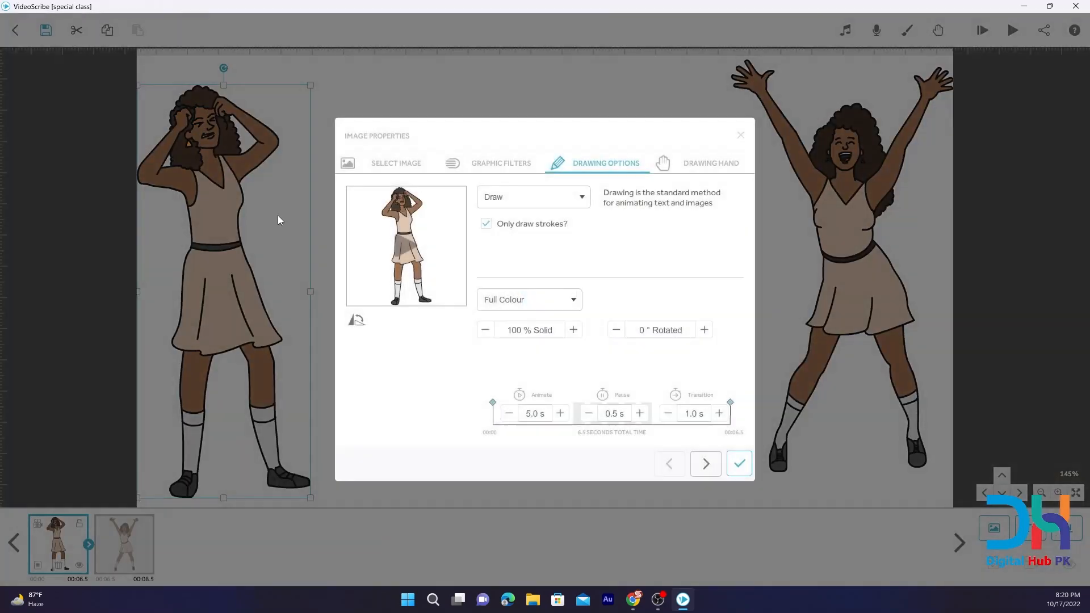
pyautogui.click(740, 136)
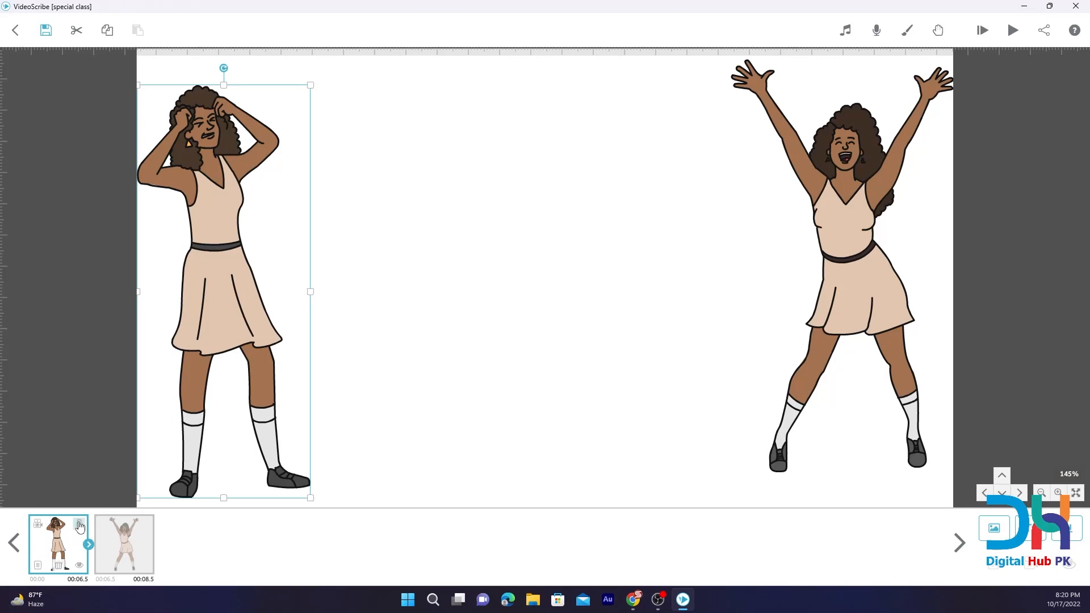
pyautogui.click(37, 524)
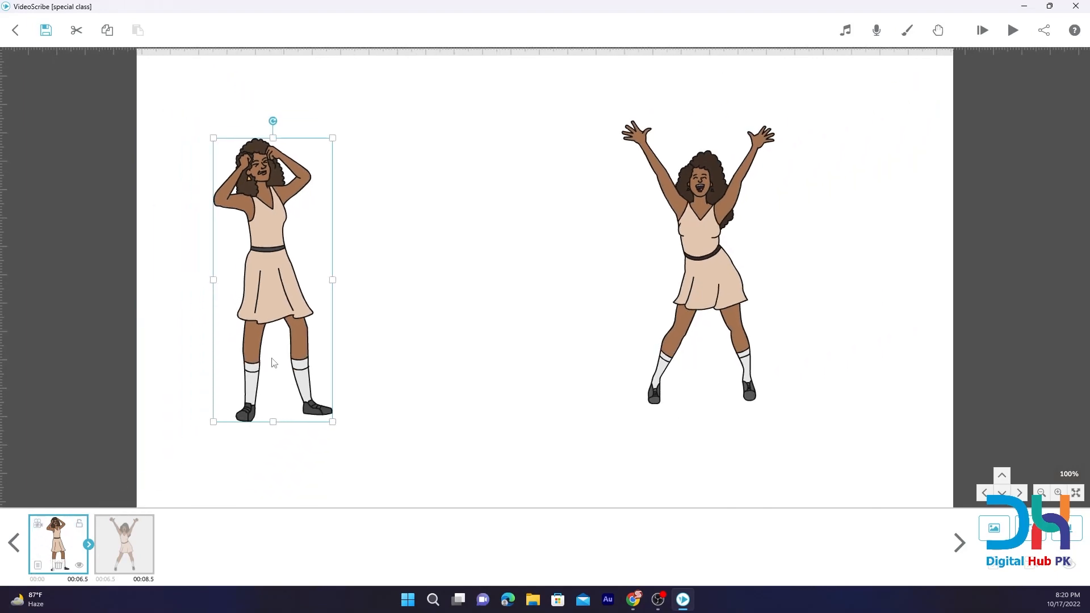
pyautogui.click(350, 389)
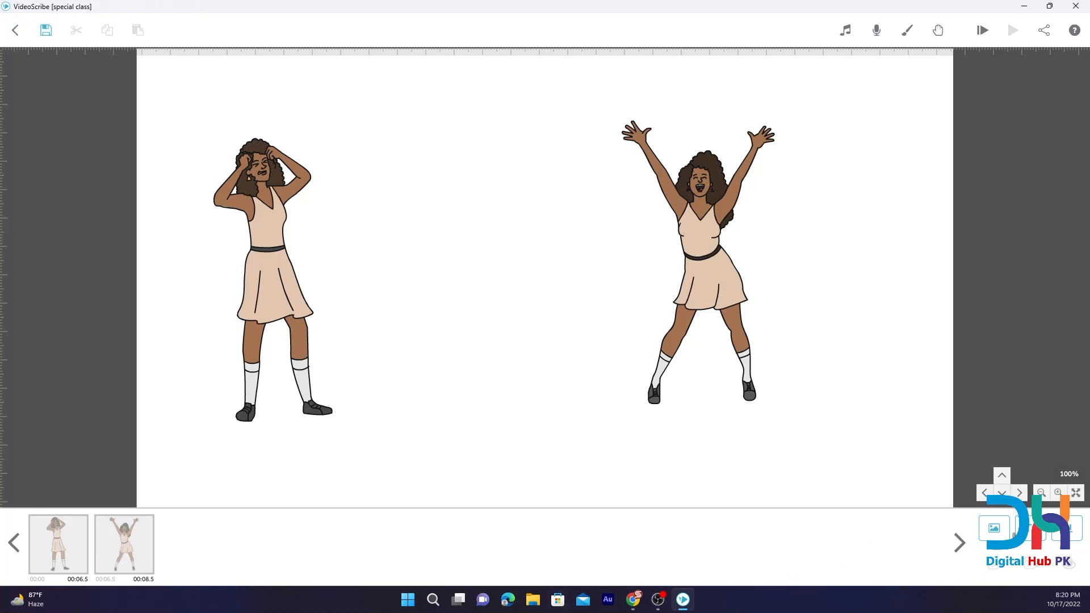
# Add the text "WHY ARE YOU SAD??" in the BASIC font and enlarge it to about twice its size between the two women.
pyautogui.click(1031, 528)
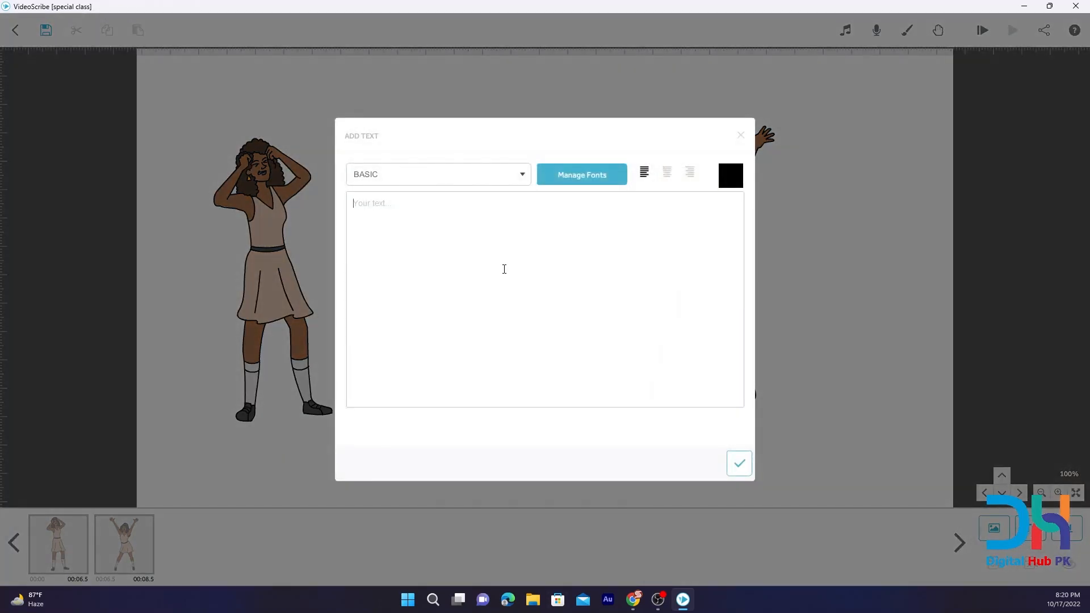
pyautogui.write('Wh')
pyautogui.click(739, 464)
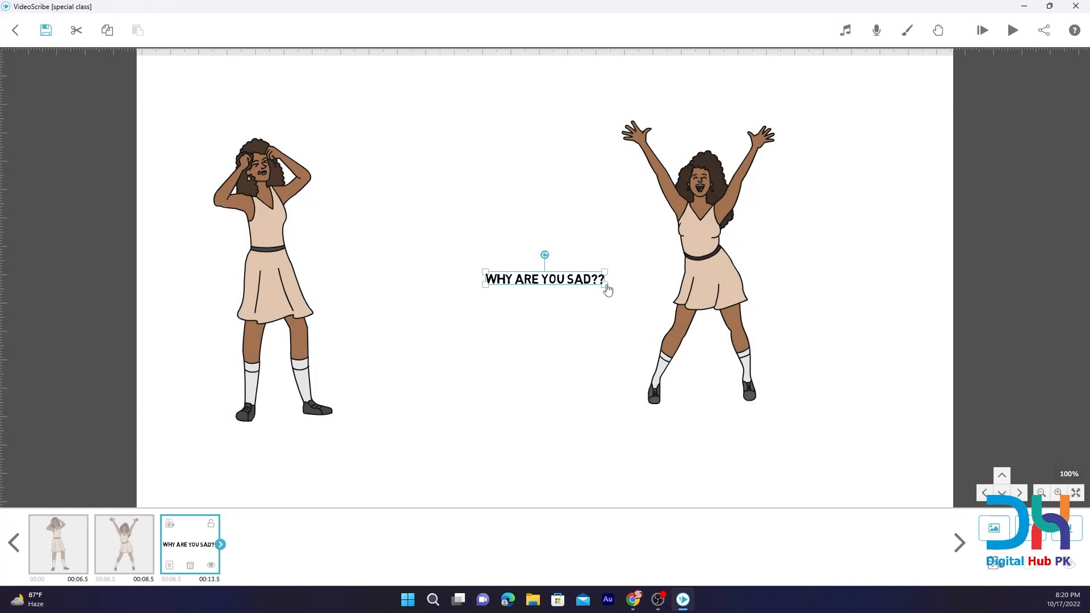
pyautogui.moveTo(605, 286)
pyautogui.mouseDown()
pyautogui.moveTo(621, 307)
pyautogui.moveTo(609, 296)
pyautogui.mouseUp()
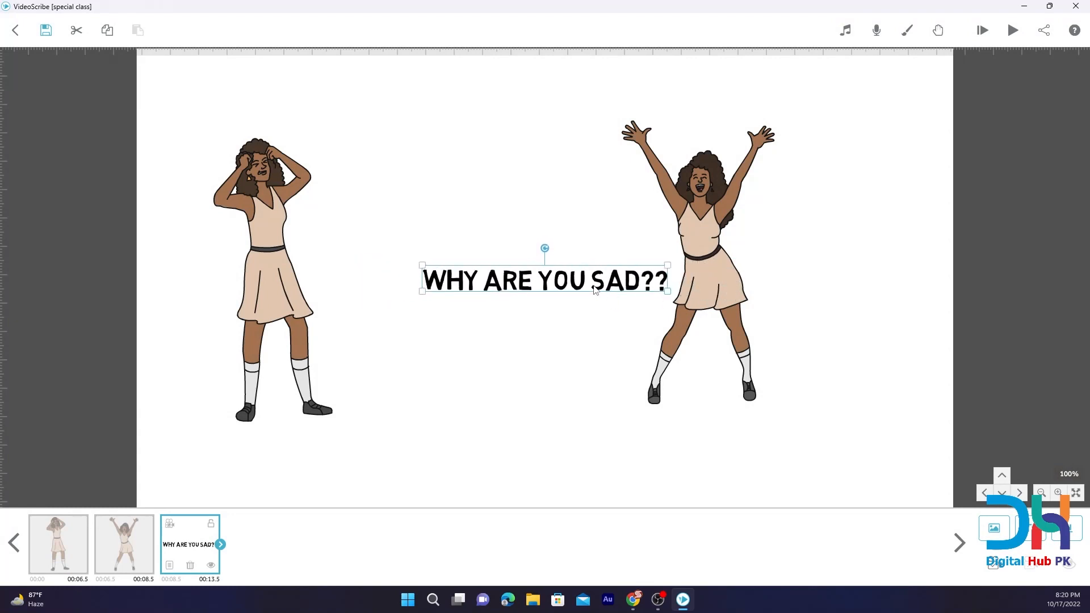
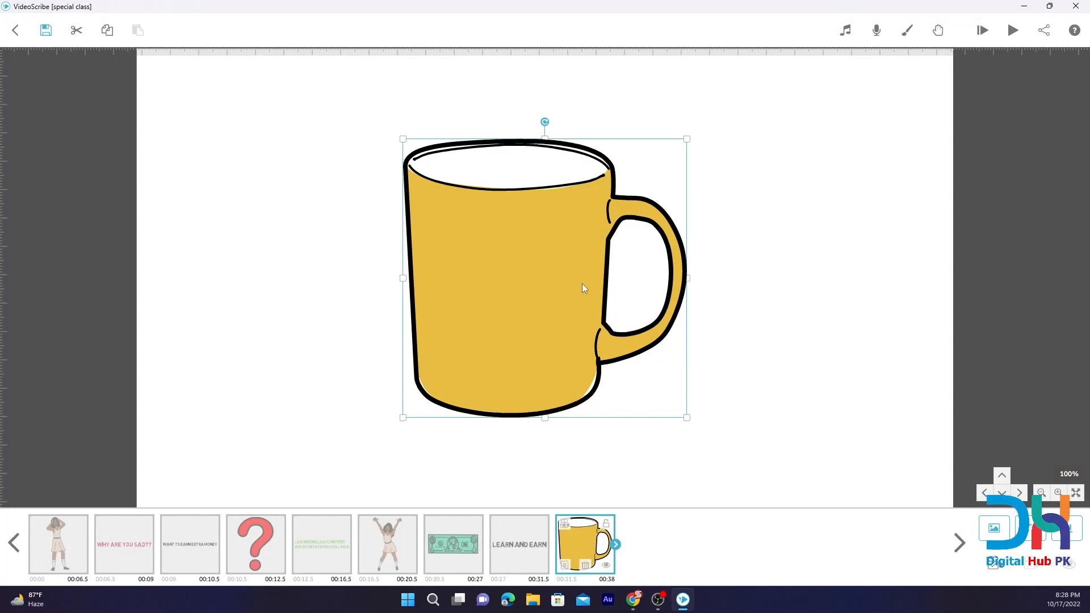
# Place the yellow mug on the right half of the canvas, duplicate it, and put the copy to the left of the original.
pyautogui.moveTo(581, 284); pyautogui.dragTo(757, 250)
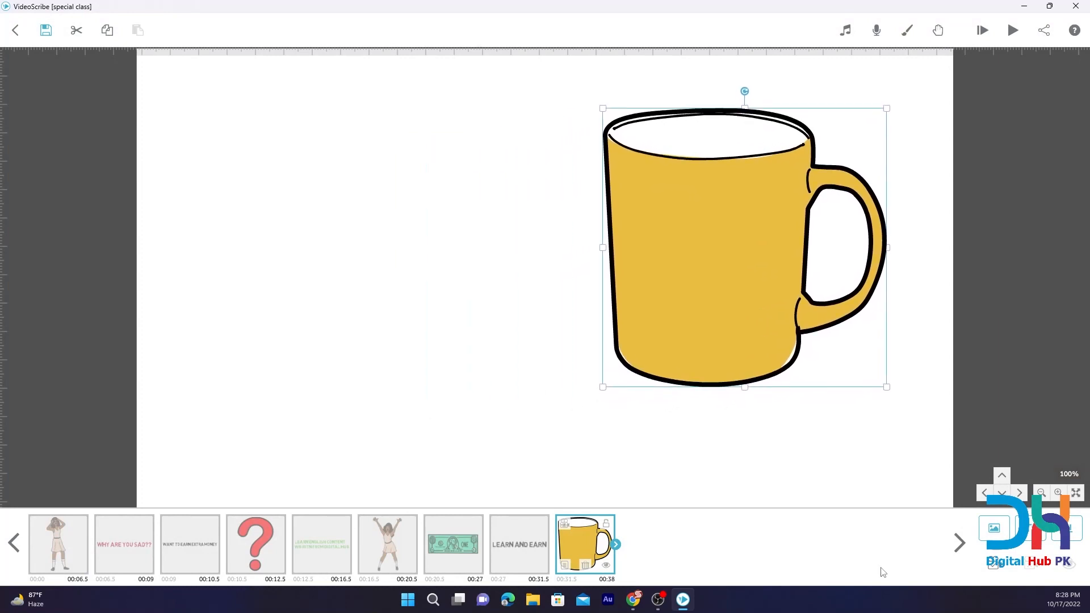
pyautogui.click(107, 30)
pyautogui.click(137, 30)
pyautogui.moveTo(794, 241); pyautogui.dragTo(433, 244)
# Set the original mug on the right to only draw strokes, and change its colour style to Outline.
pyautogui.click(683, 261)
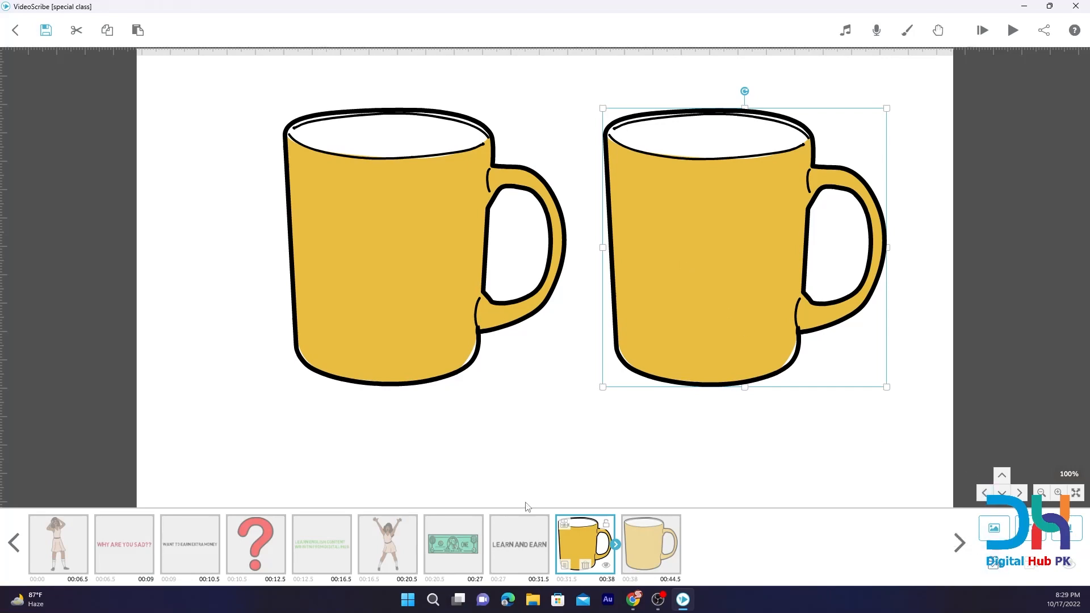
pyautogui.click(565, 565)
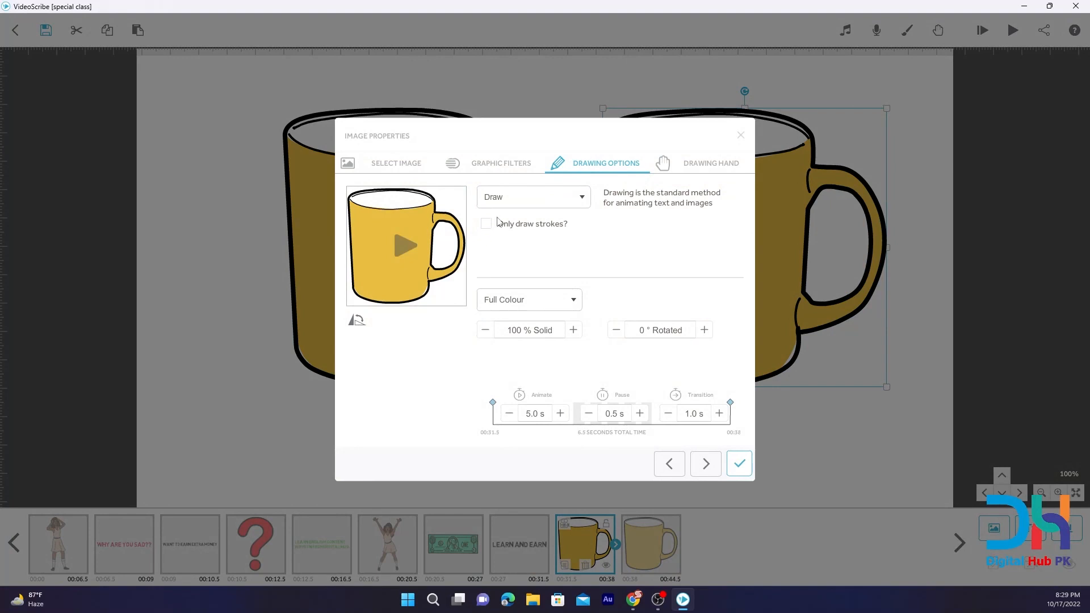
pyautogui.click(511, 196)
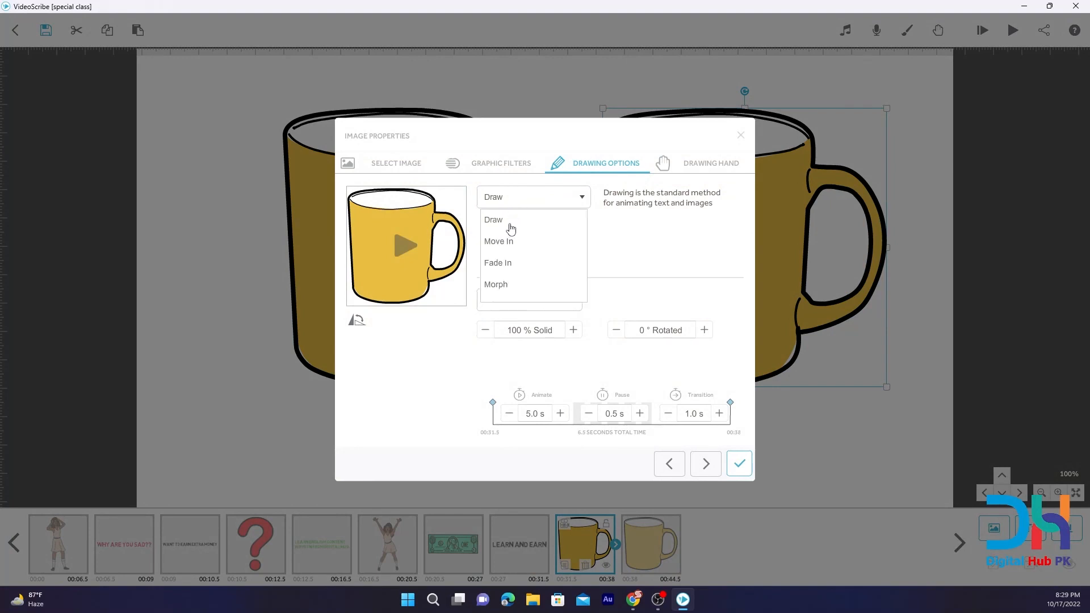
pyautogui.click(517, 203)
pyautogui.click(513, 303)
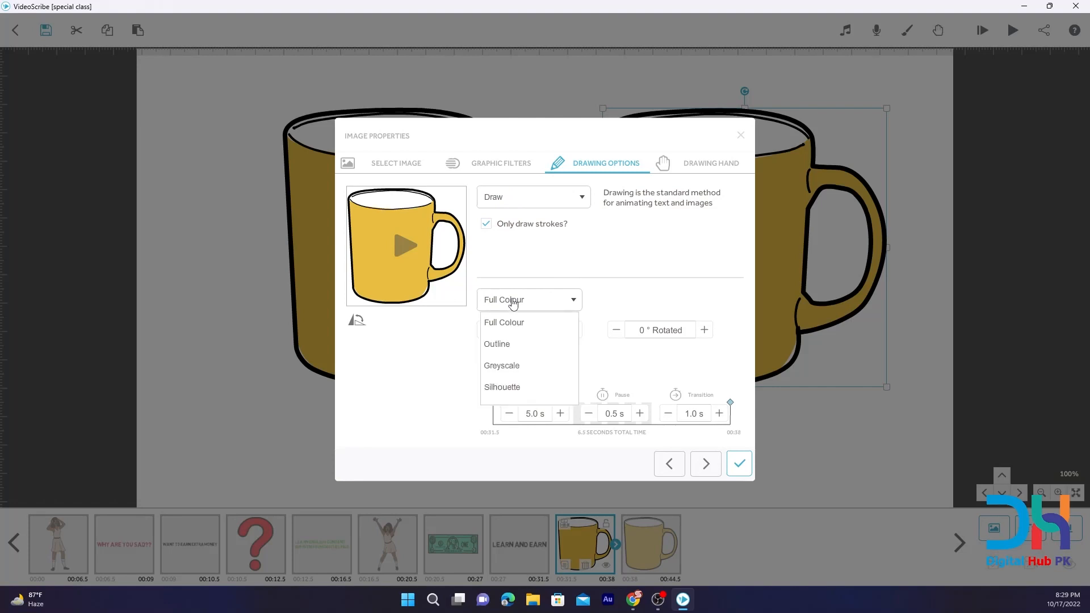
pyautogui.click(499, 345)
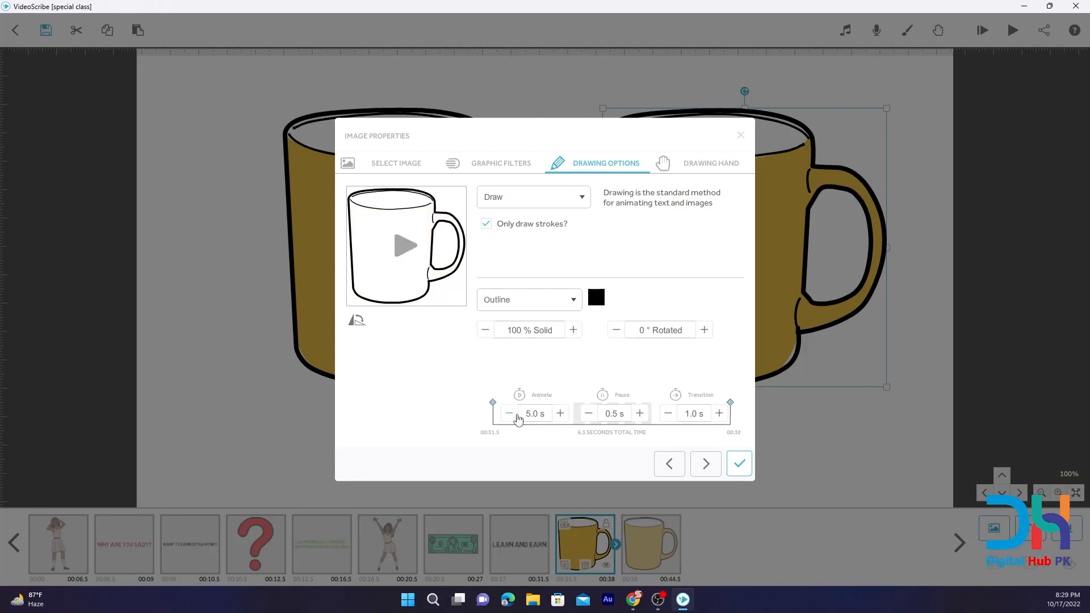
# Shorten the outlined mug's animation and transition times so it lasts 2.5 seconds in total, and apply its properties.
pyautogui.click(514, 415)
pyautogui.click(514, 416)
pyautogui.click(514, 415)
pyautogui.click(511, 415)
pyautogui.click(588, 415)
pyautogui.click(640, 414)
pyautogui.click(668, 414)
pyautogui.click(669, 414)
pyautogui.click(739, 464)
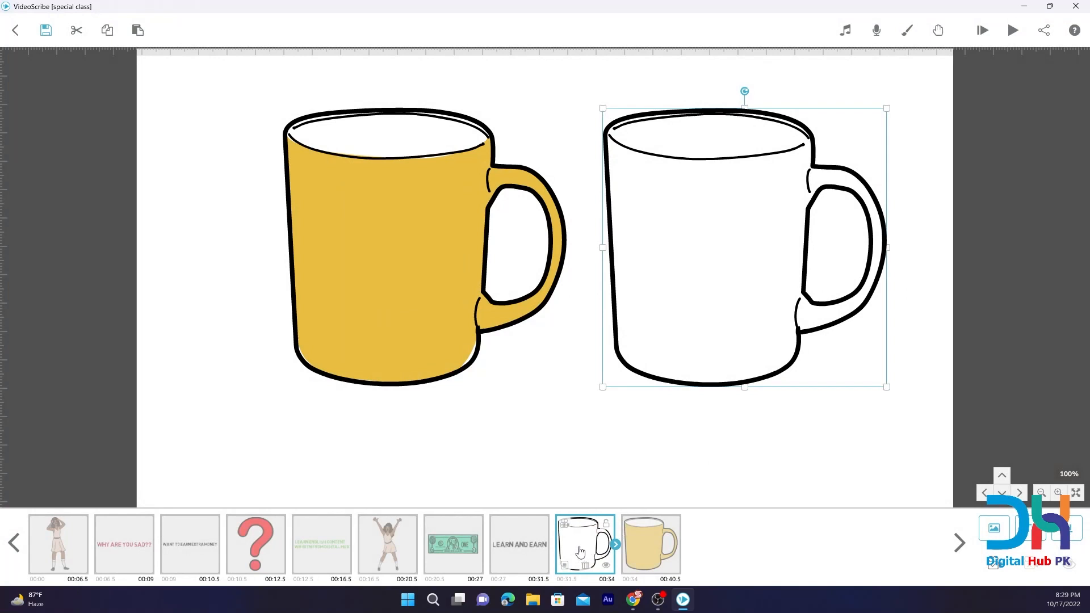
# Move the full-colour mug on top of the outlined mug and rotate it to 45 degrees.
pyautogui.click(401, 273)
pyautogui.moveTo(401, 273); pyautogui.dragTo(724, 271)
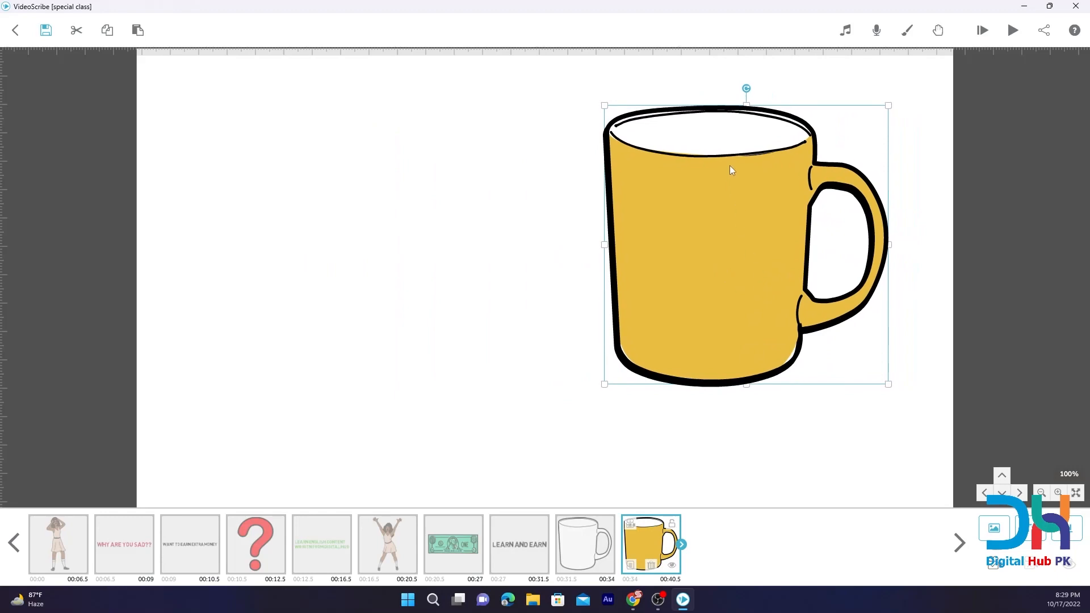
pyautogui.click(631, 565)
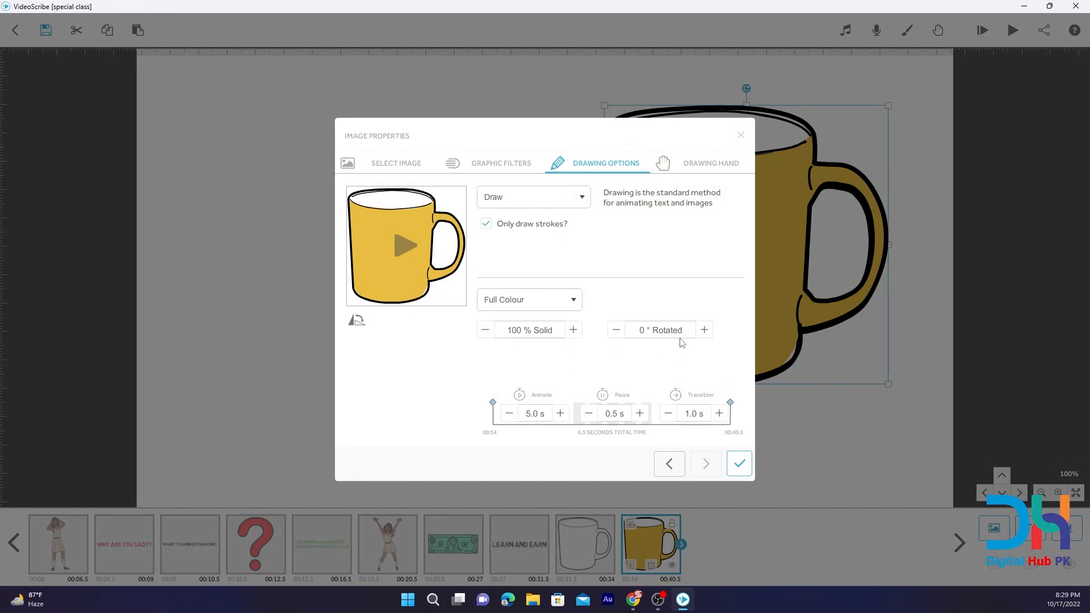
pyautogui.click(652, 329)
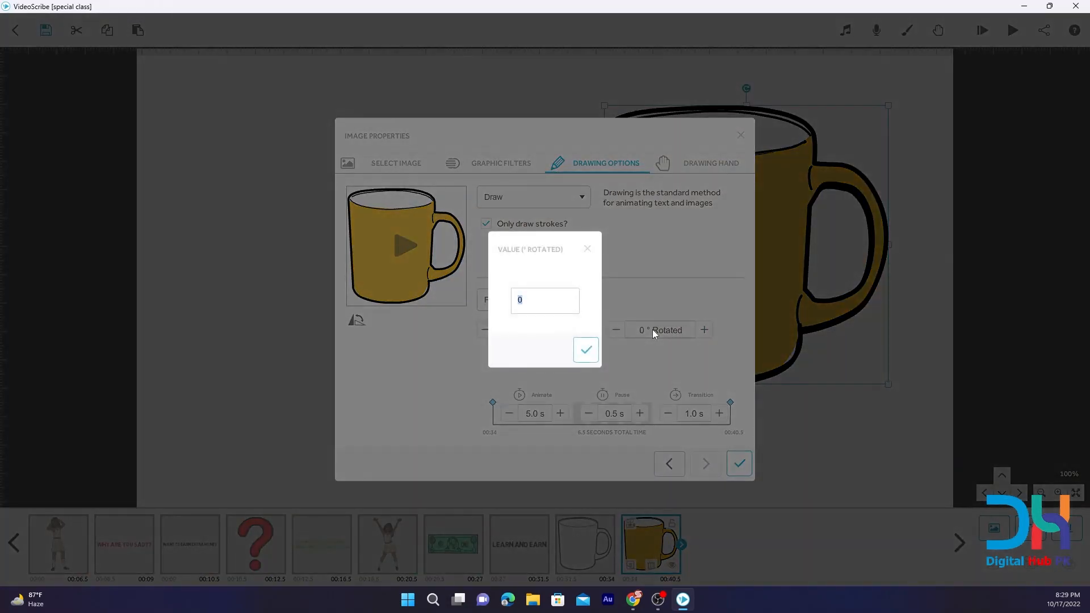
pyautogui.write('45')
pyautogui.press('Return')
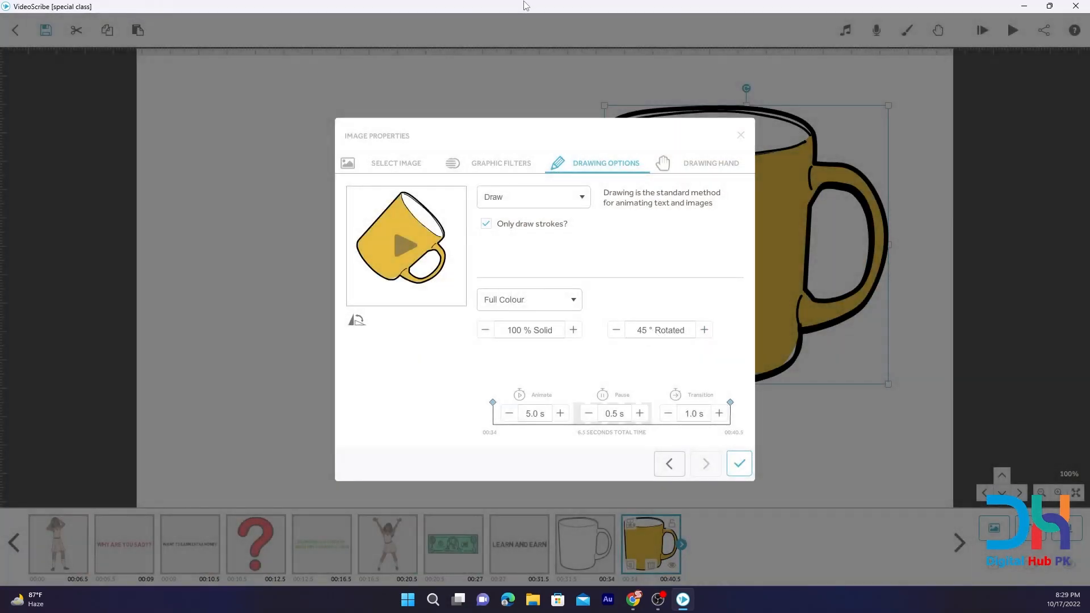
# Rotate the full-colour mug to 90 degrees and flip it until its opening faces left and its handle points up.
pyautogui.click(662, 335)
pyautogui.write('90')
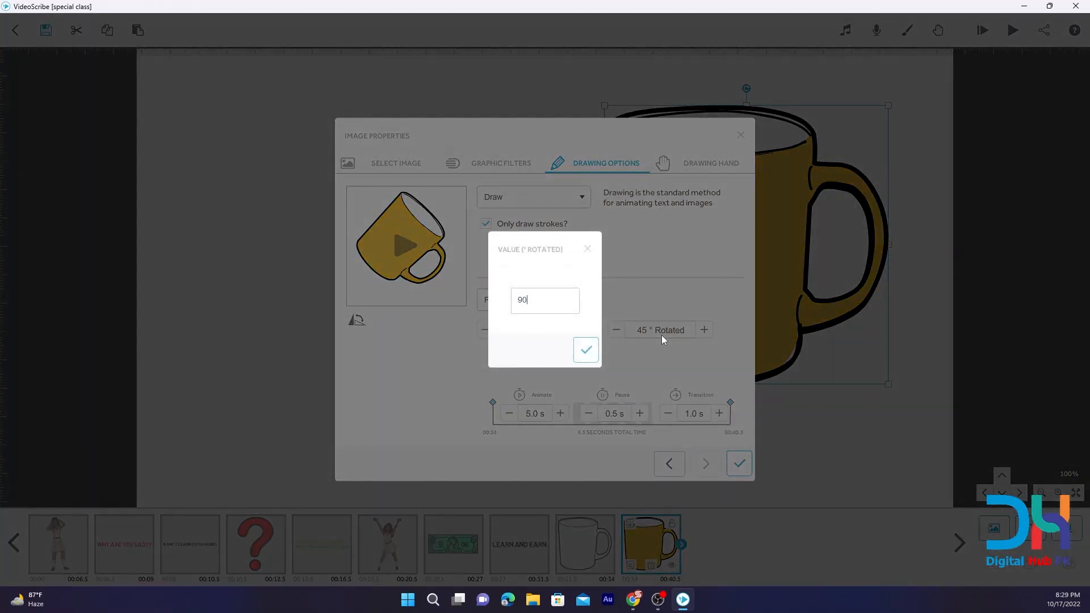
pyautogui.press('Return')
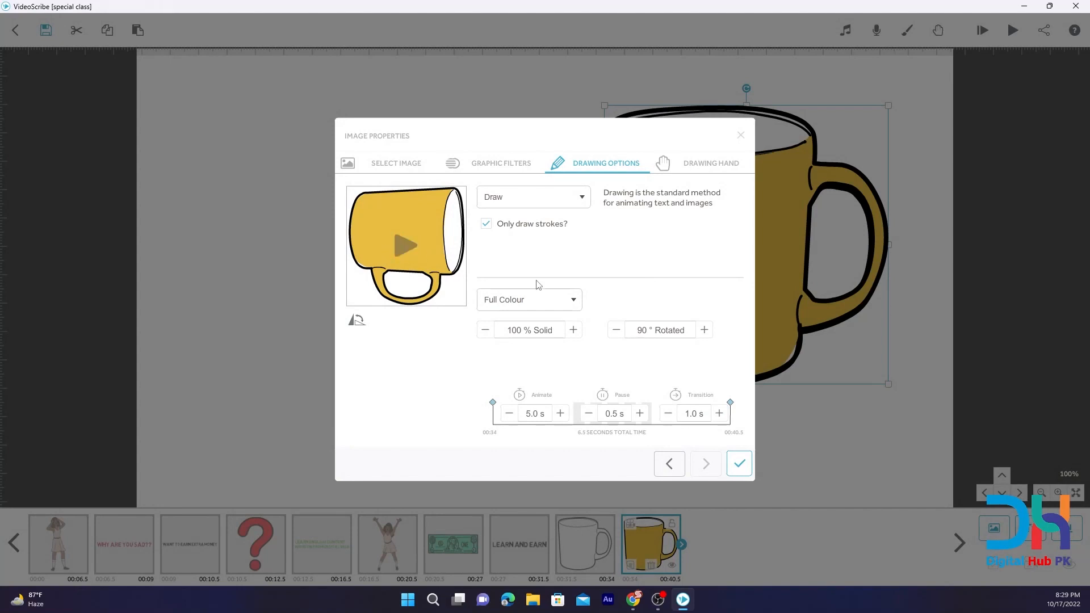
pyautogui.click(354, 327)
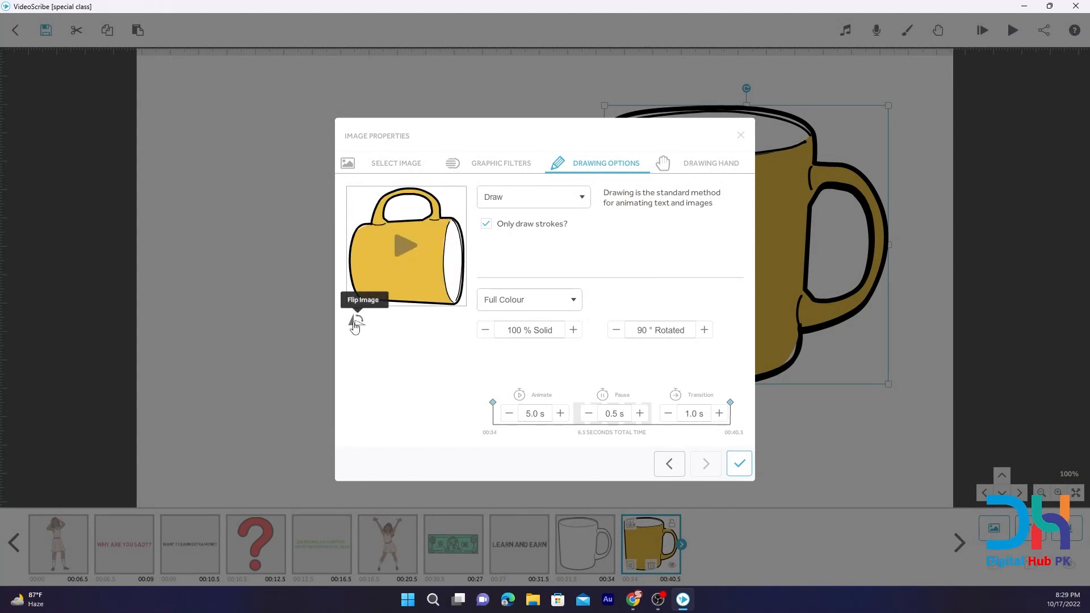
pyautogui.click(355, 325)
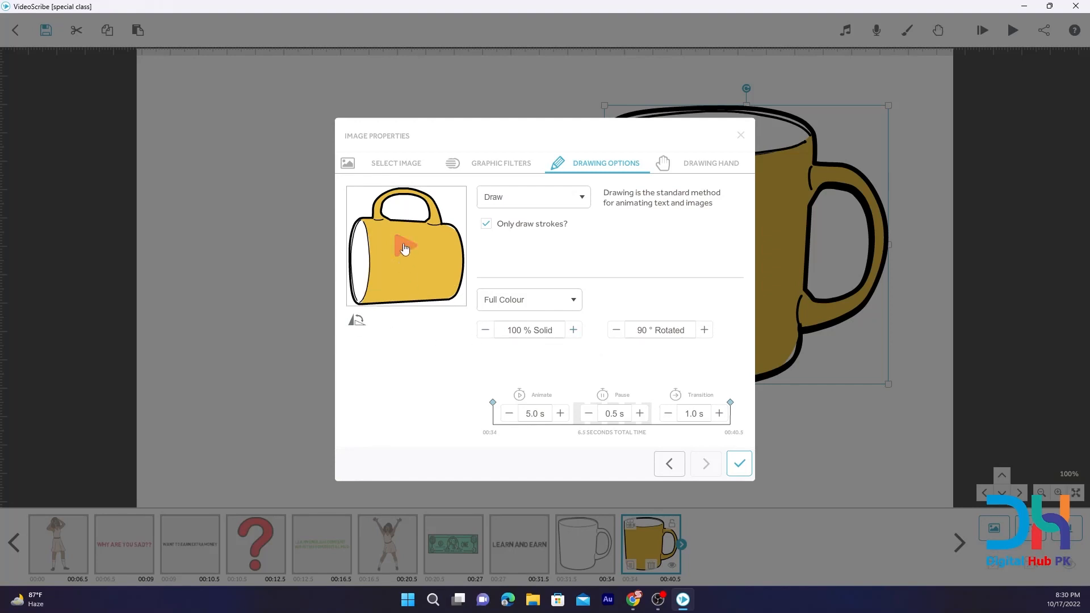
# Set the rotated mug's animate time to 1.5 s and transition to 0.5 s, and shift it leftwards in front of the outlined mug.
pyautogui.click(508, 415)
pyautogui.click(509, 414)
pyautogui.click(509, 414)
pyautogui.click(508, 414)
pyautogui.click(508, 415)
pyautogui.click(508, 415)
pyautogui.click(508, 414)
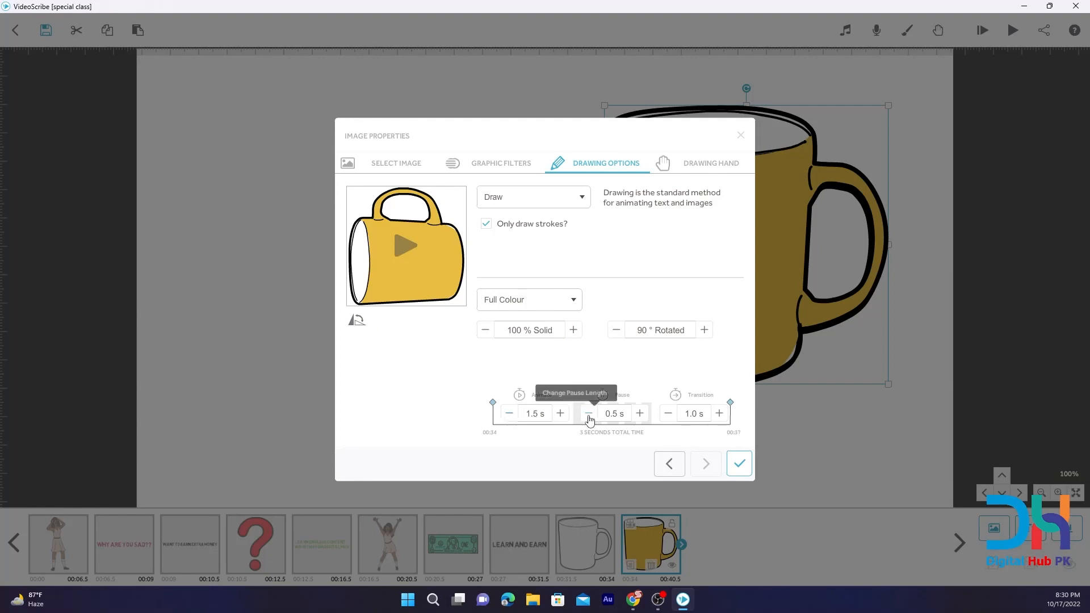
pyautogui.click(675, 414)
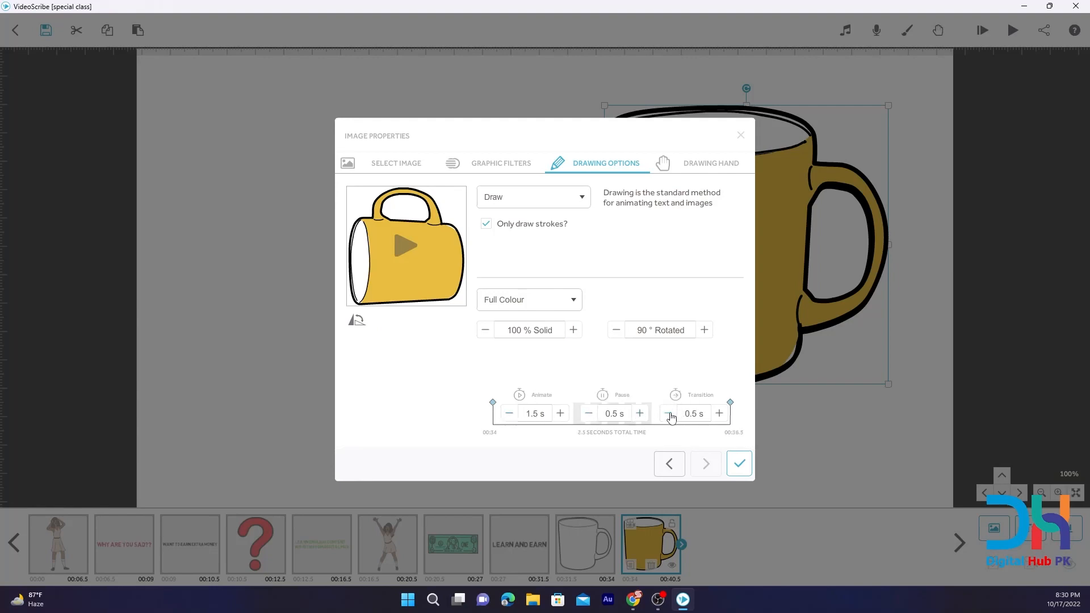
pyautogui.click(739, 463)
pyautogui.moveTo(761, 326); pyautogui.dragTo(682, 337)
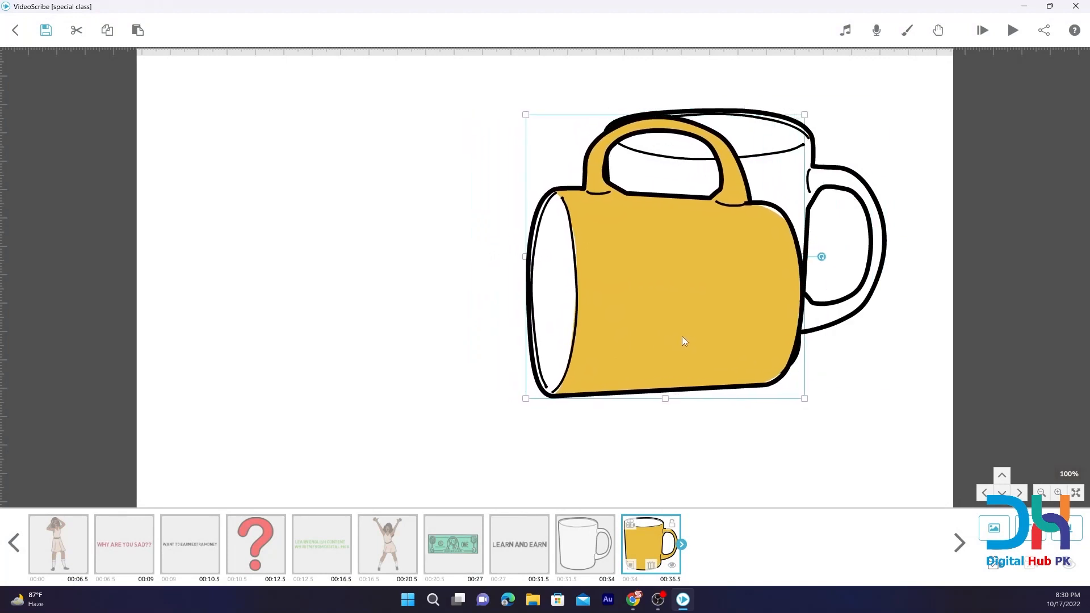
pyautogui.click(345, 301)
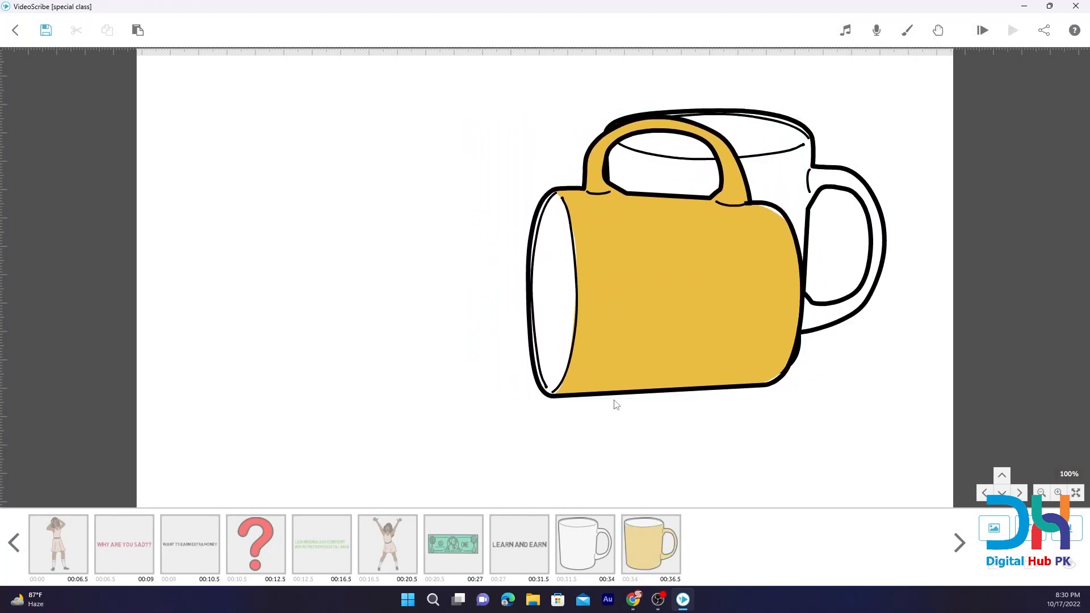
# Search the image library for "egg", add the fried egg, and shrink it to about two thirds of its size at the lying mug's opening.
pyautogui.click(994, 528)
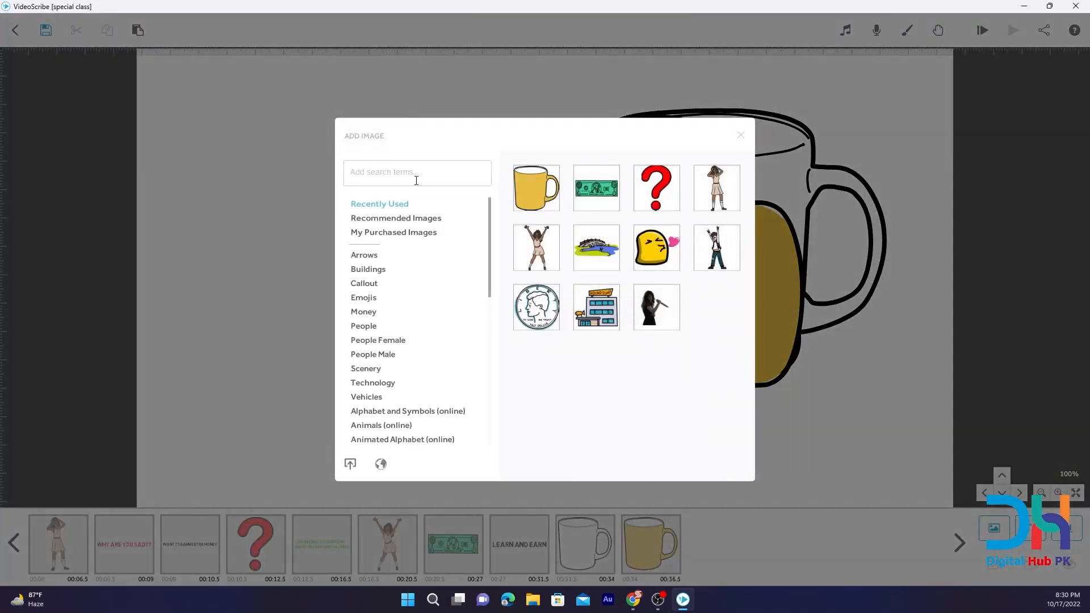
pyautogui.write('egg')
pyautogui.press('Return')
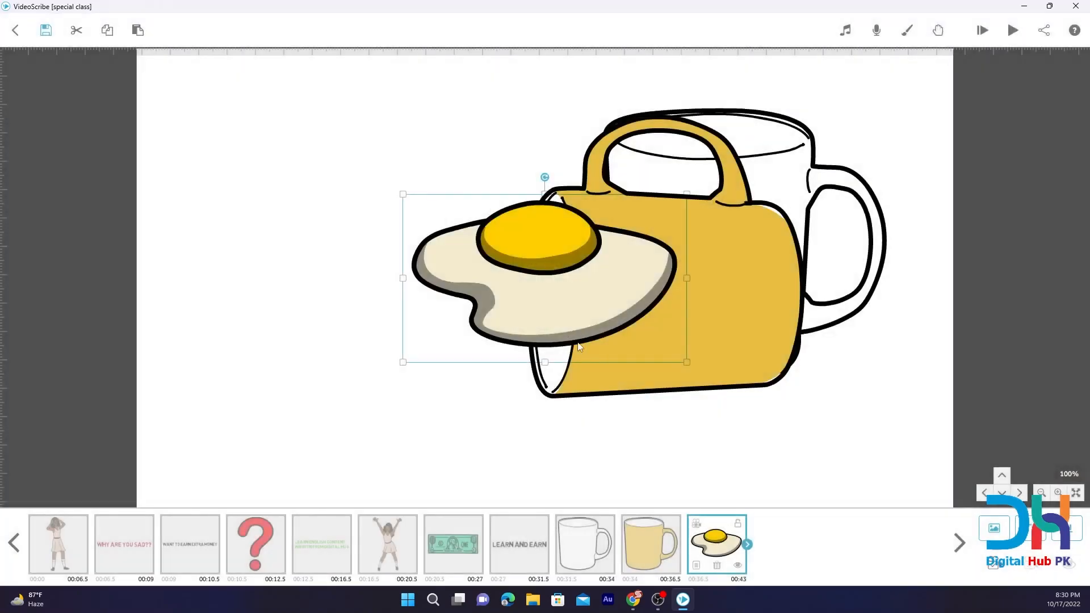
pyautogui.moveTo(539, 315); pyautogui.dragTo(467, 380)
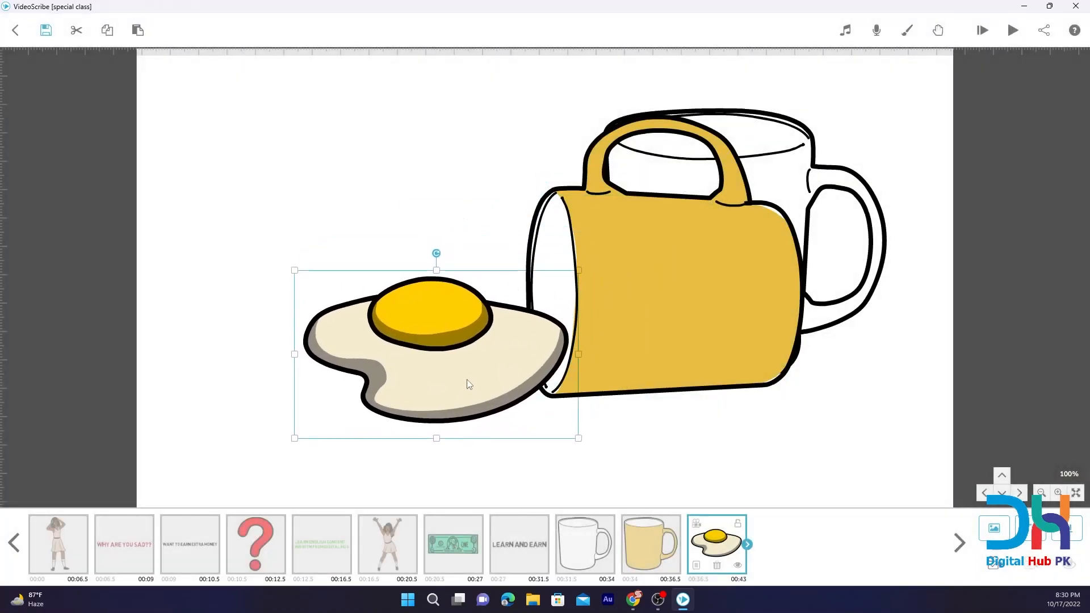
pyautogui.moveTo(578, 438); pyautogui.dragTo(528, 386)
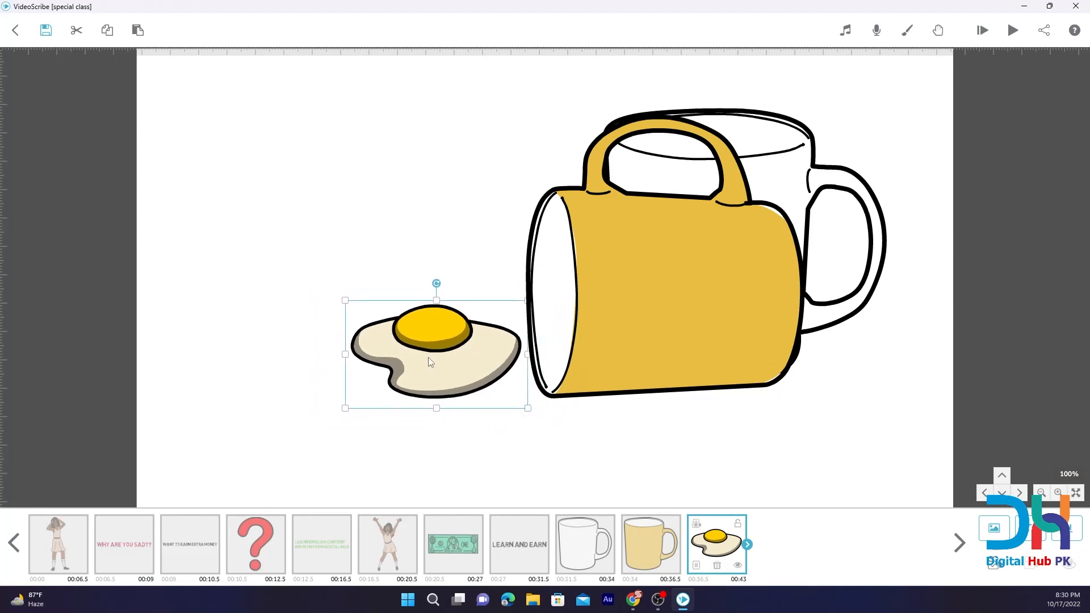
pyautogui.moveTo(429, 362); pyautogui.dragTo(479, 362)
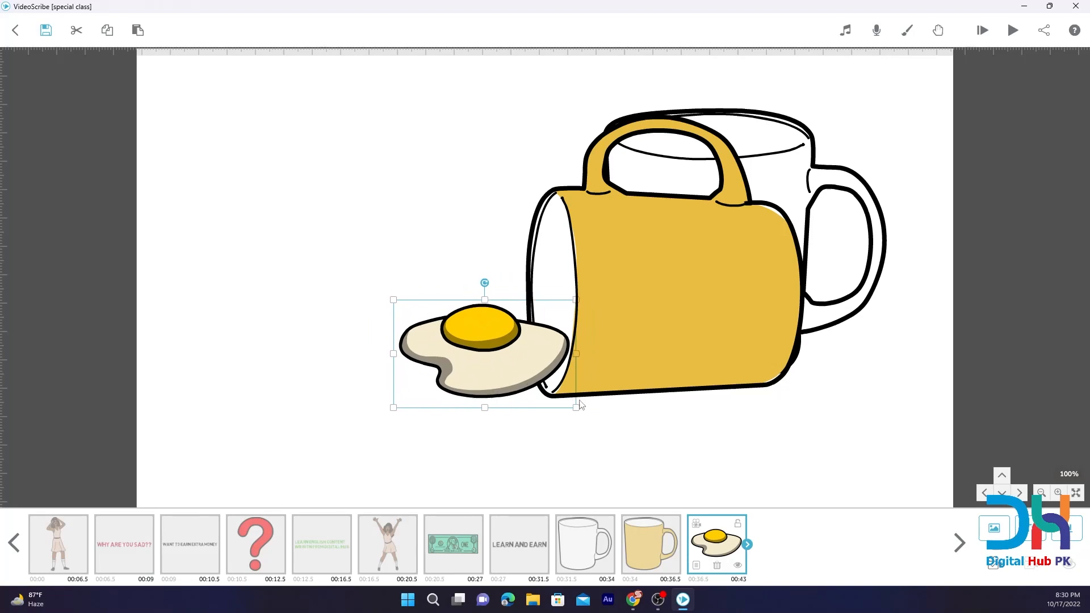
pyautogui.click(136, 32)
pyautogui.click(137, 31)
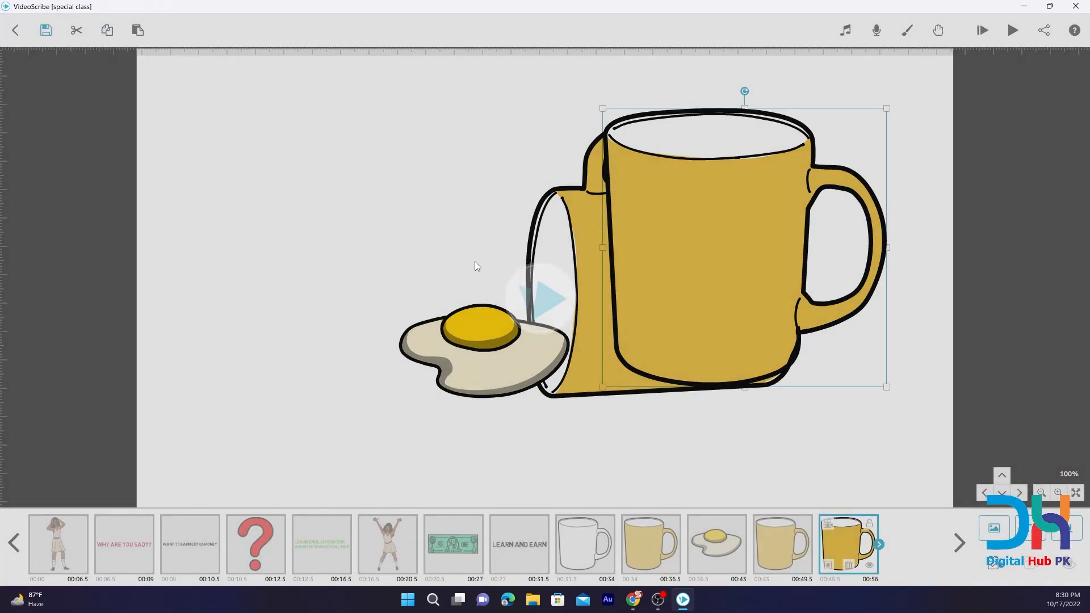
pyautogui.click(513, 378)
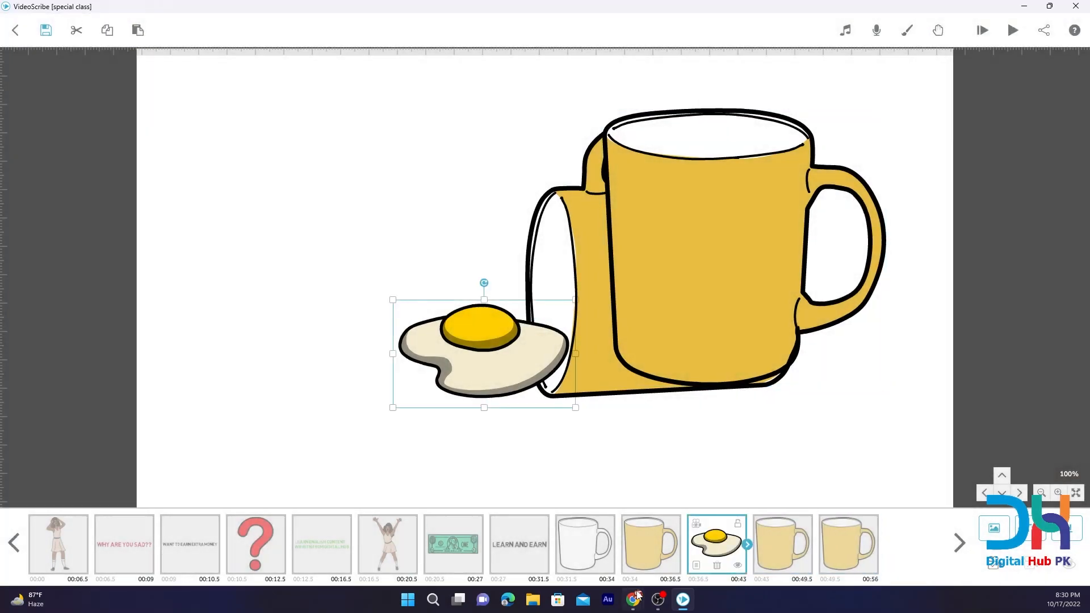
pyautogui.click(848, 553)
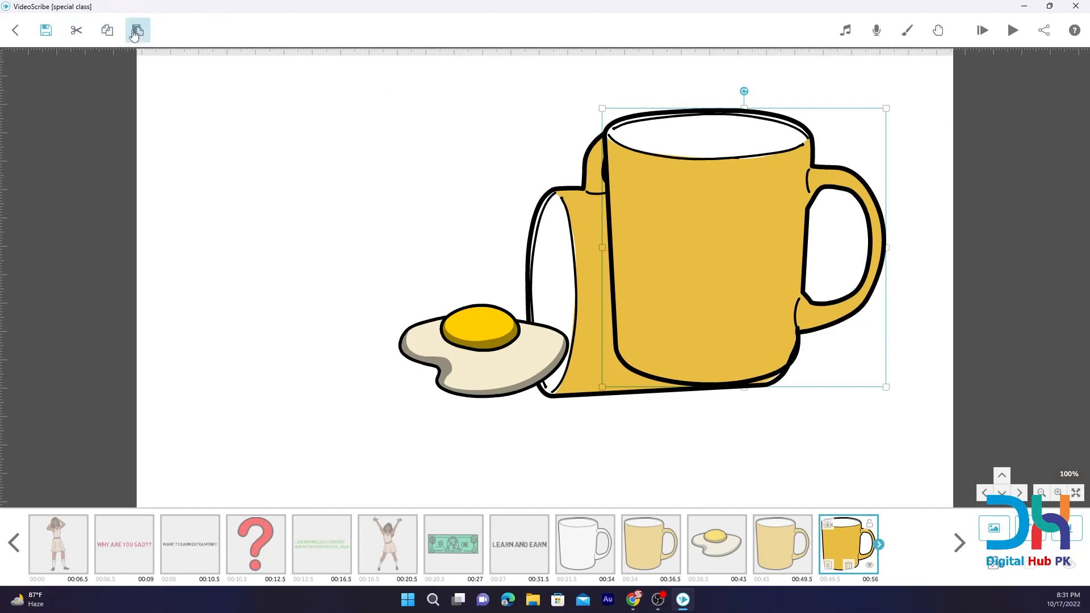
pyautogui.click(847, 565)
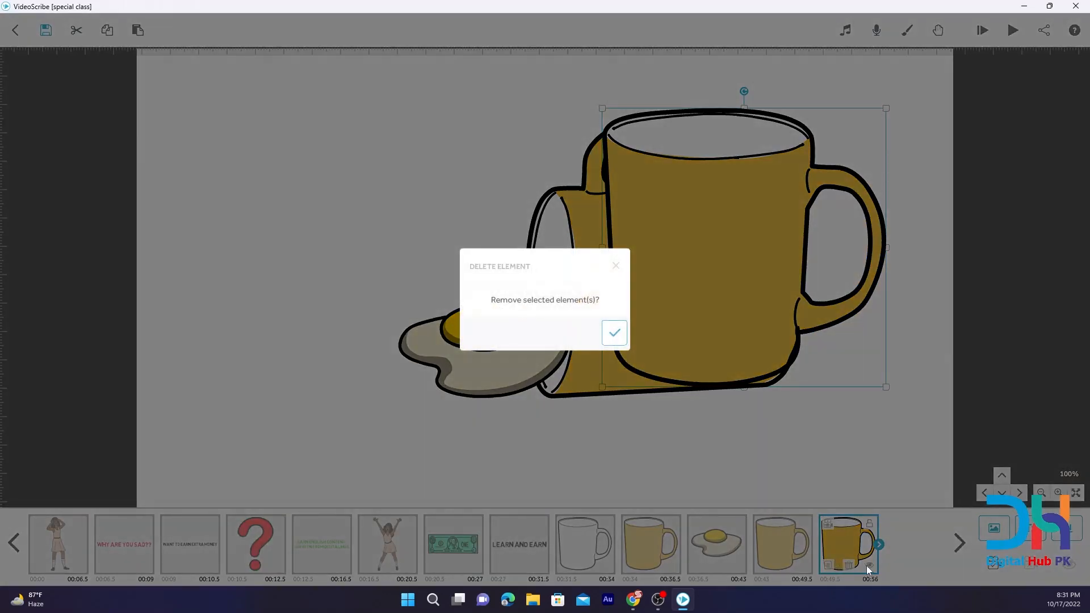
pyautogui.click(613, 333)
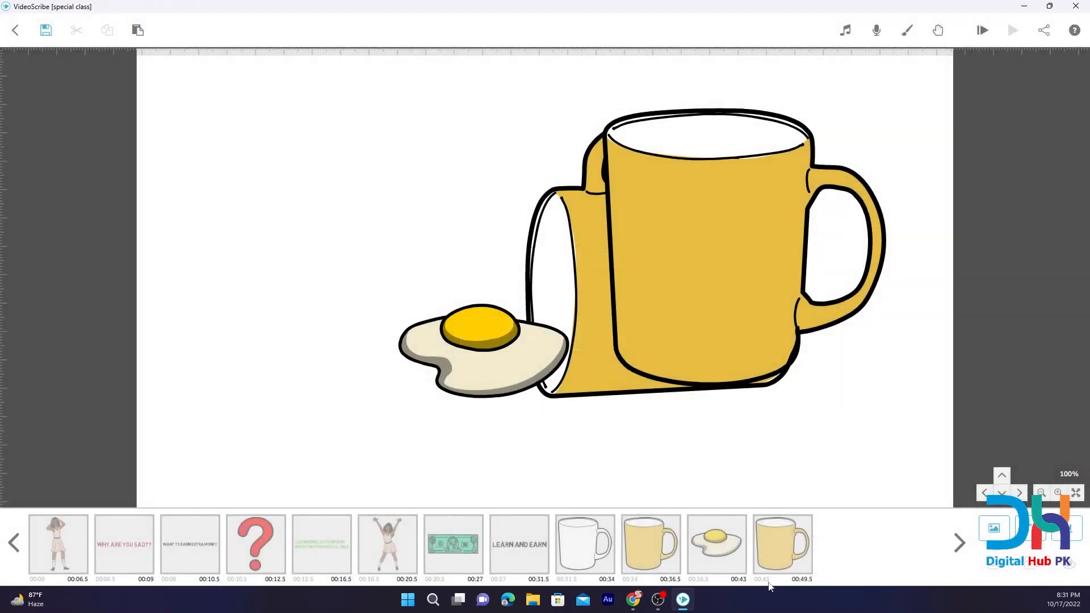
pyautogui.click(776, 555)
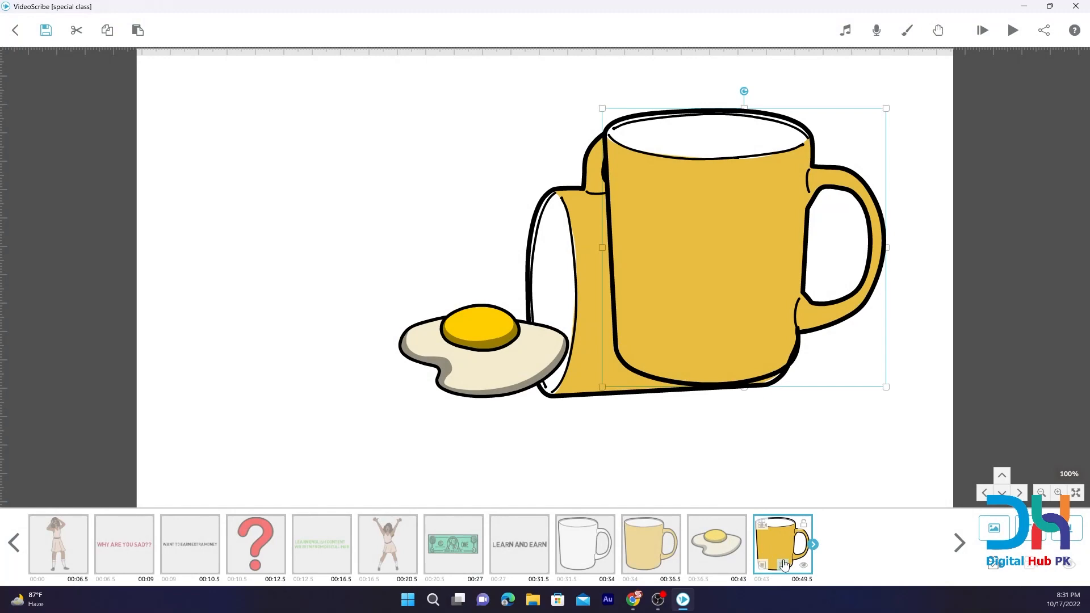
pyautogui.click(783, 564)
pyautogui.click(614, 340)
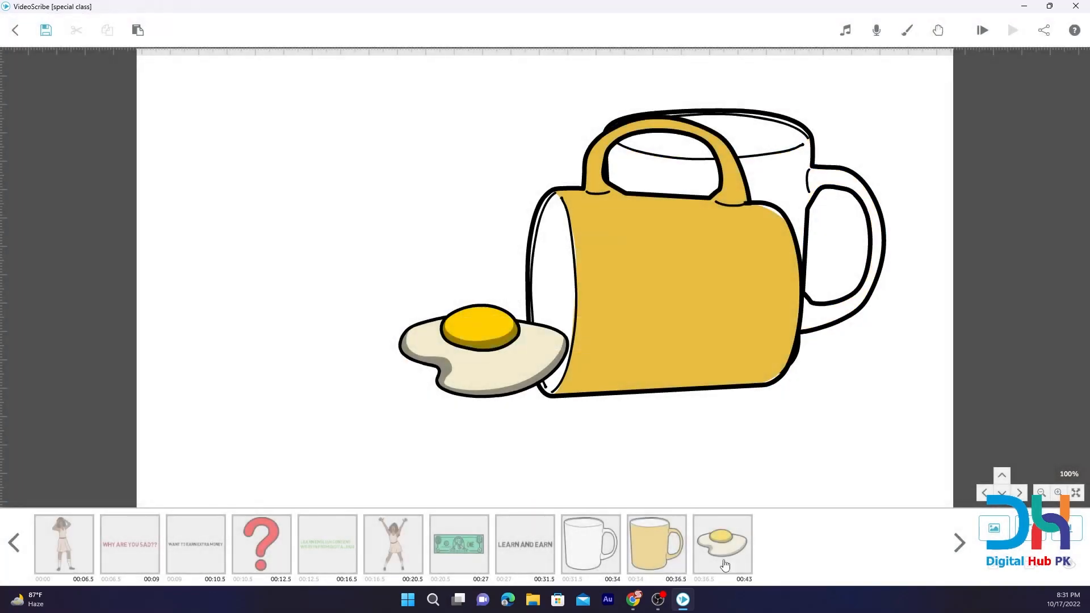
# Duplicate the fried egg, move the copy to the left of the original, and enlarge it to about 1.4 times its size.
pyautogui.click(499, 348)
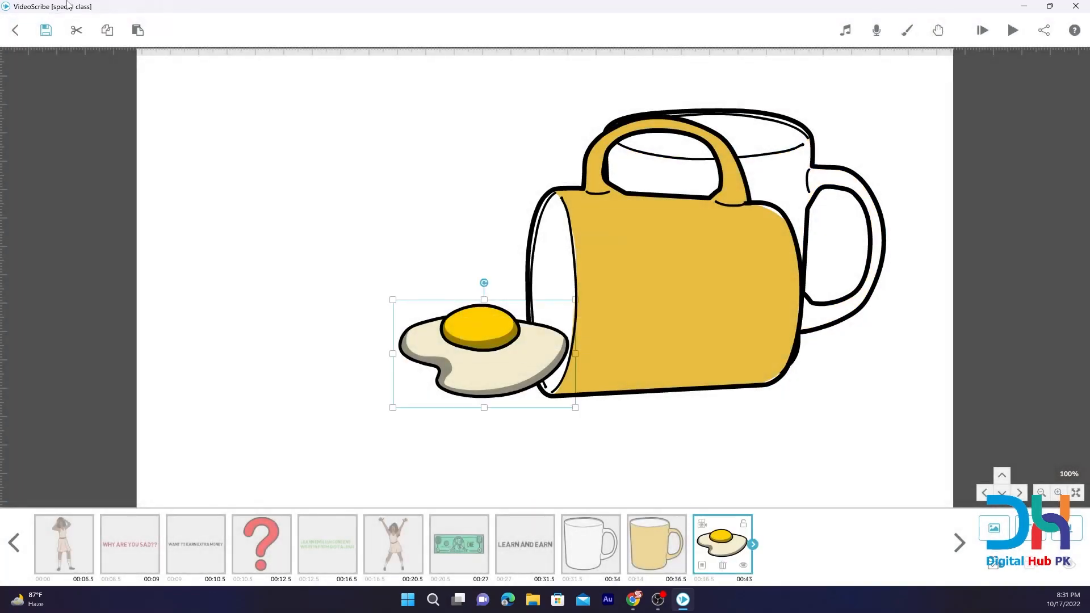
pyautogui.click(107, 30)
pyautogui.click(138, 30)
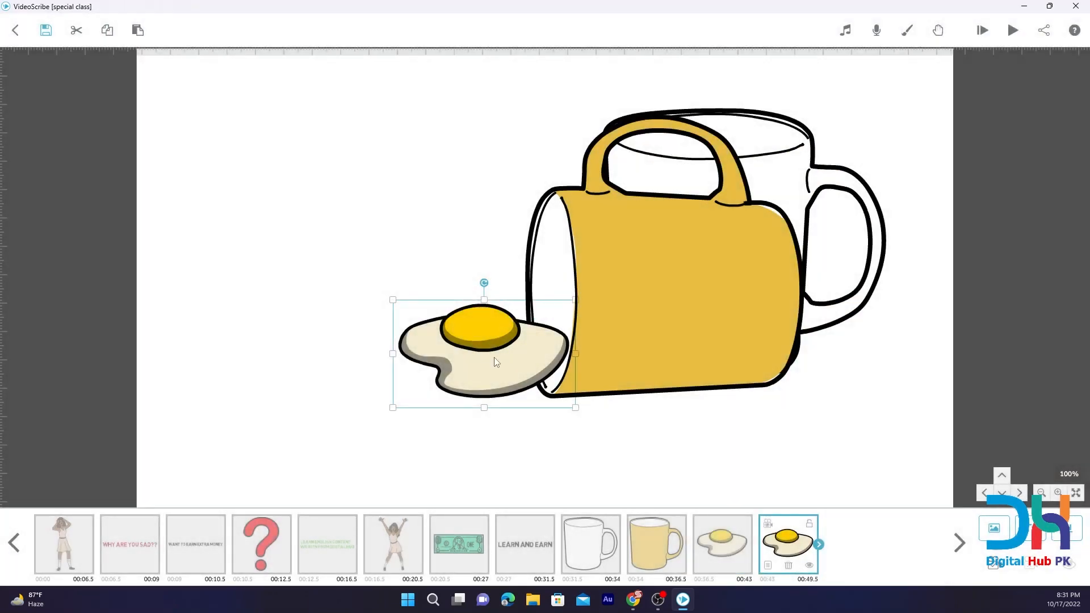
pyautogui.moveTo(495, 362); pyautogui.dragTo(277, 368)
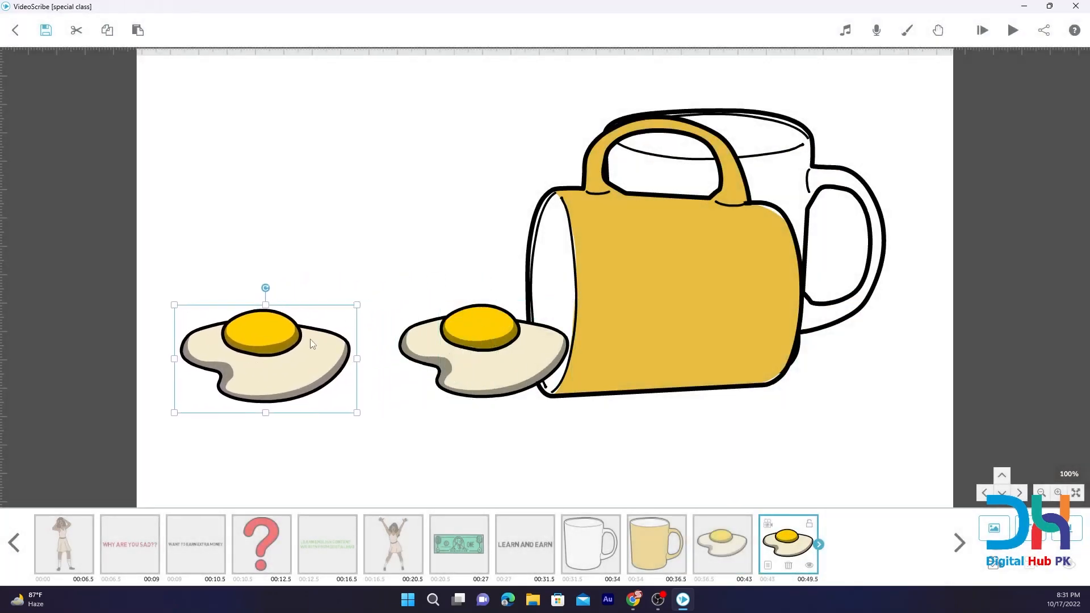
pyautogui.moveTo(357, 306); pyautogui.dragTo(397, 287)
pyautogui.moveTo(282, 332); pyautogui.dragTo(284, 332)
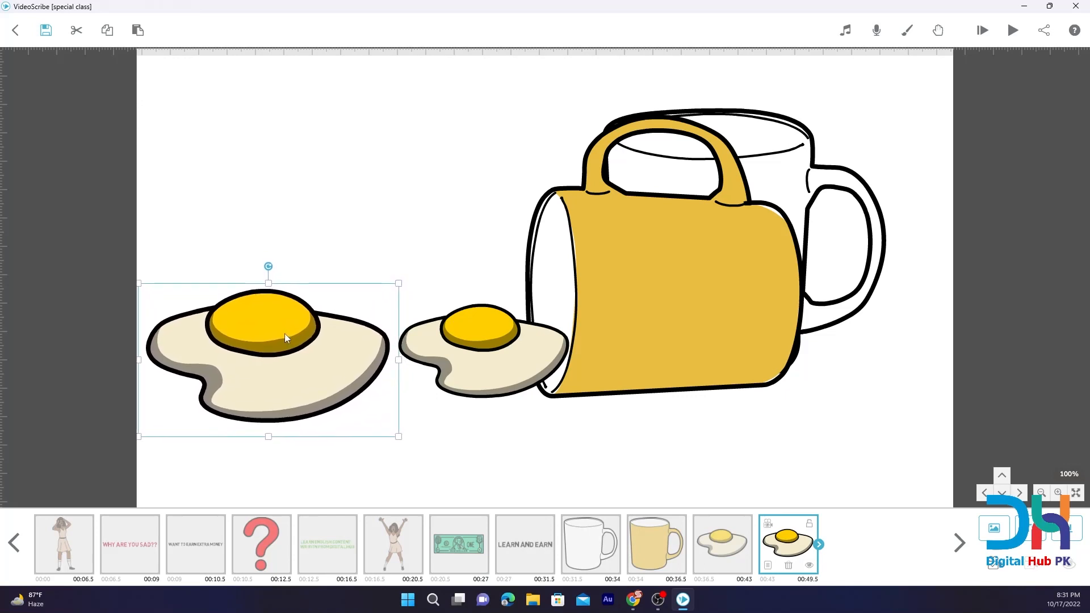
# Change the smaller fried egg at the mug's opening from full colour to the Outline graphic style.
pyautogui.click(471, 357)
pyautogui.click(702, 565)
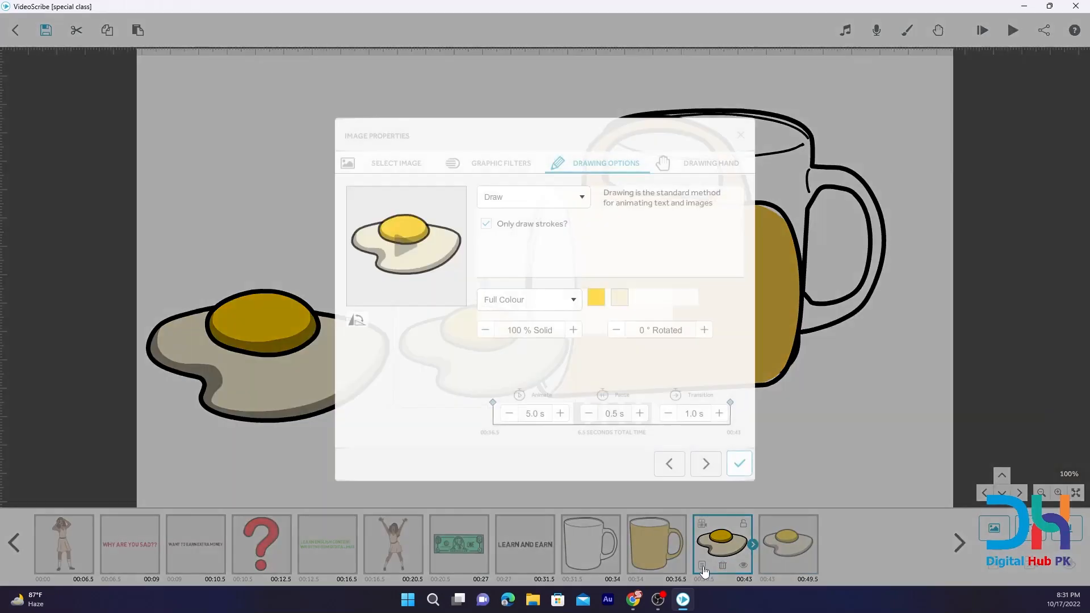
pyautogui.click(564, 305)
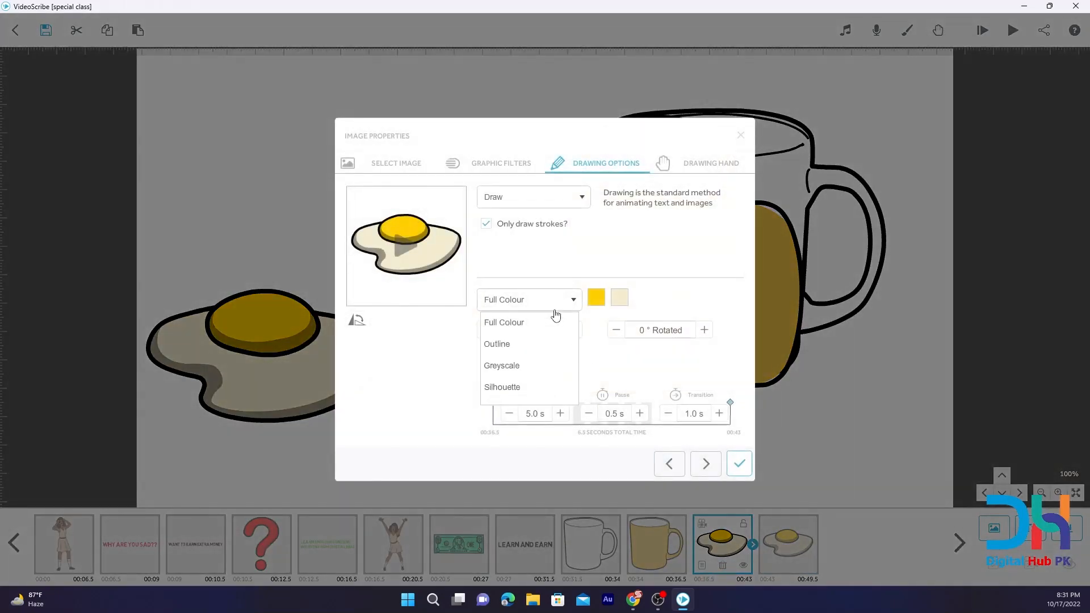
pyautogui.click(507, 344)
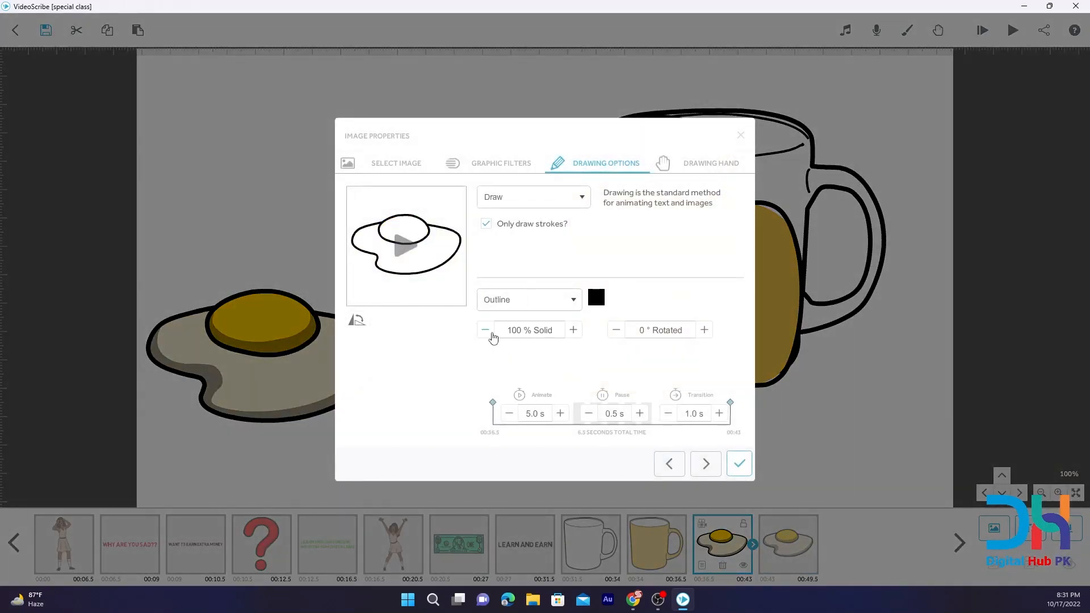
# Reduce the outlined egg's animate, pause and transition times to 0 s and apply the properties.
pyautogui.click(511, 413)
pyautogui.click(510, 414)
pyautogui.click(511, 413)
pyautogui.click(511, 414)
pyautogui.click(510, 414)
pyautogui.click(510, 414)
pyautogui.click(511, 413)
pyautogui.click(510, 414)
pyautogui.click(510, 414)
pyautogui.click(510, 414)
pyautogui.click(590, 413)
pyautogui.click(670, 414)
pyautogui.click(739, 464)
# Set the larger full-colour egg's animate time to 1.5 s.
pyautogui.click(790, 569)
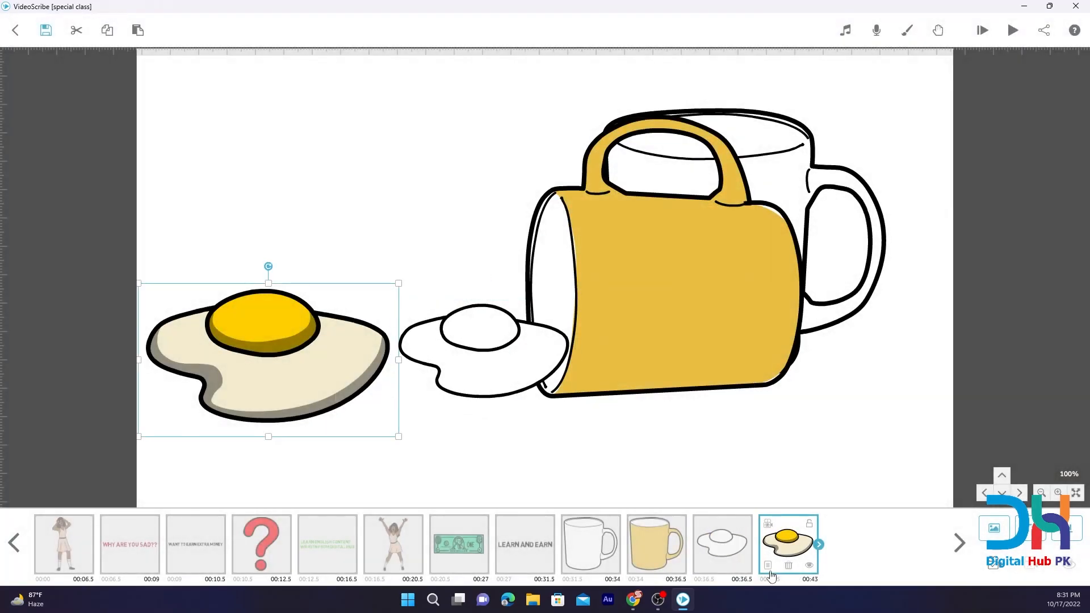
pyautogui.click(768, 565)
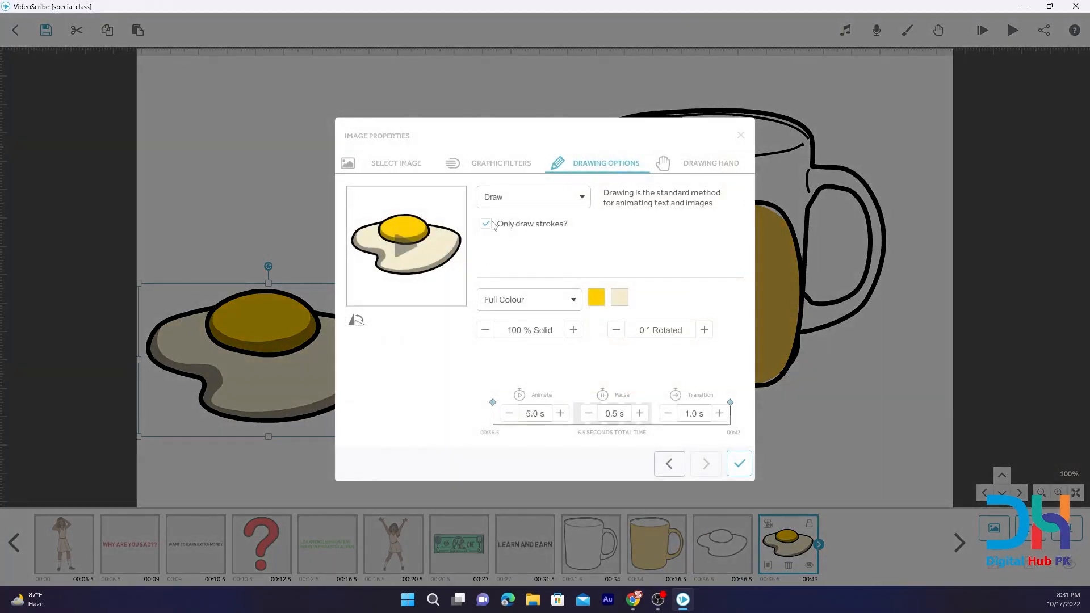
pyautogui.click(530, 203)
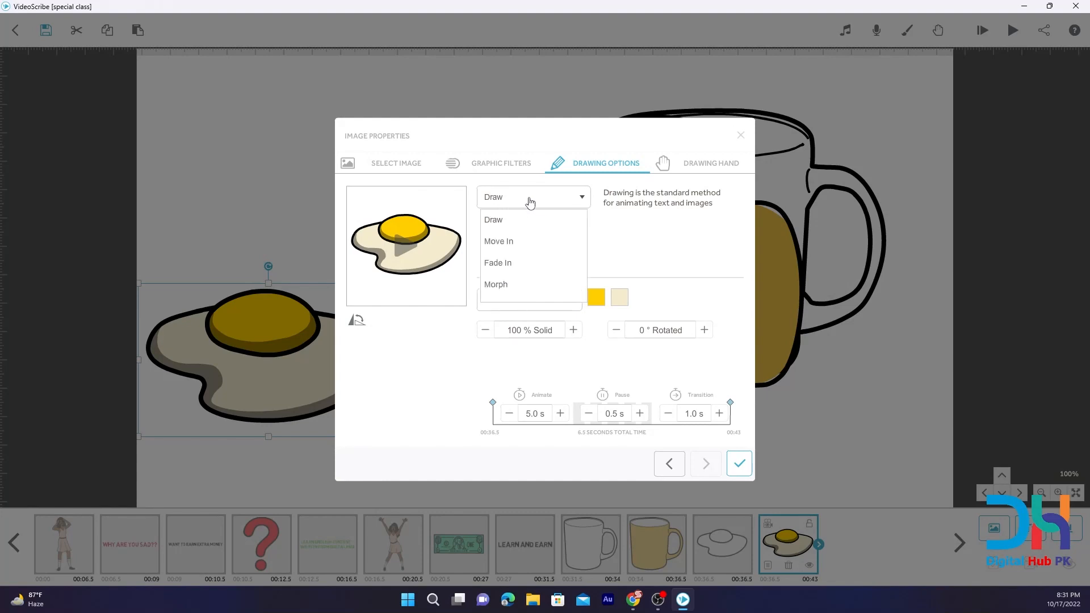
pyautogui.click(509, 415)
pyautogui.click(509, 415)
pyautogui.click(509, 415)
pyautogui.click(509, 414)
pyautogui.click(510, 415)
pyautogui.click(509, 414)
pyautogui.click(509, 414)
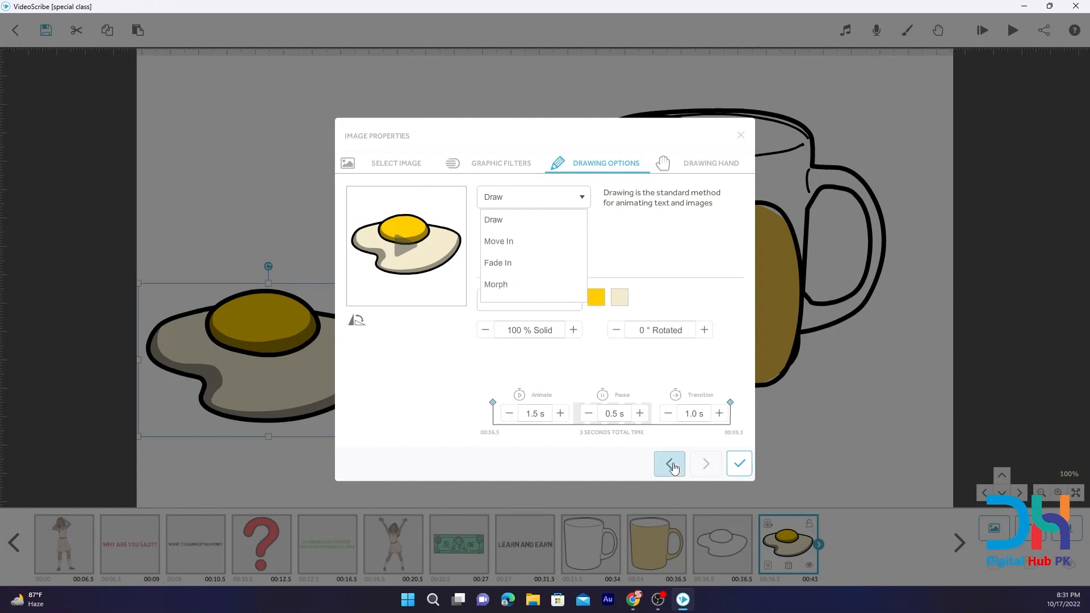
pyautogui.click(738, 464)
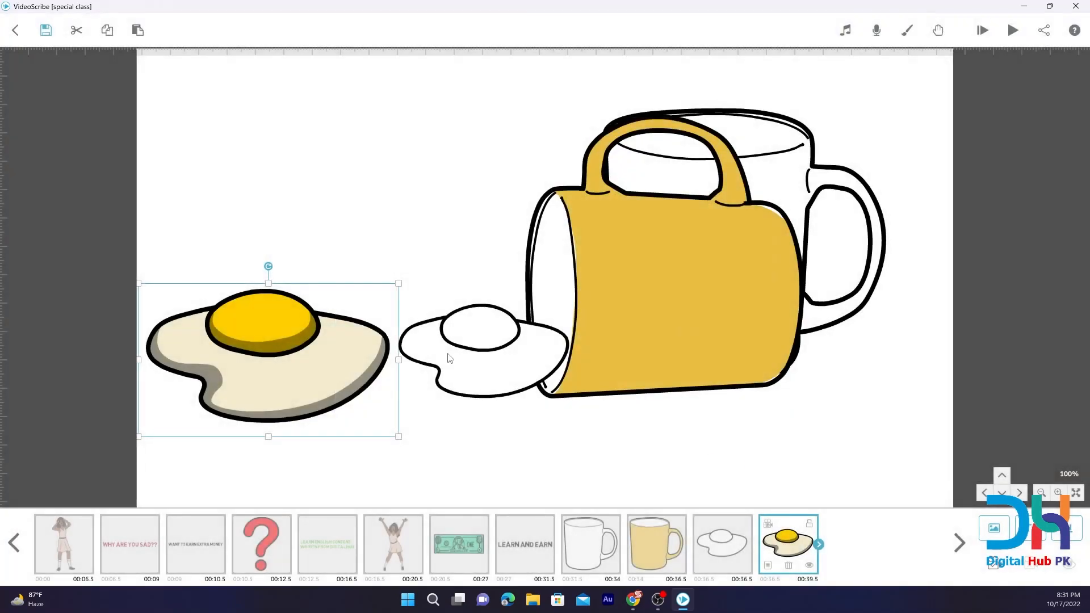
# Temporarily hide the rotated full-colour mug and show it again.
pyautogui.click(643, 539)
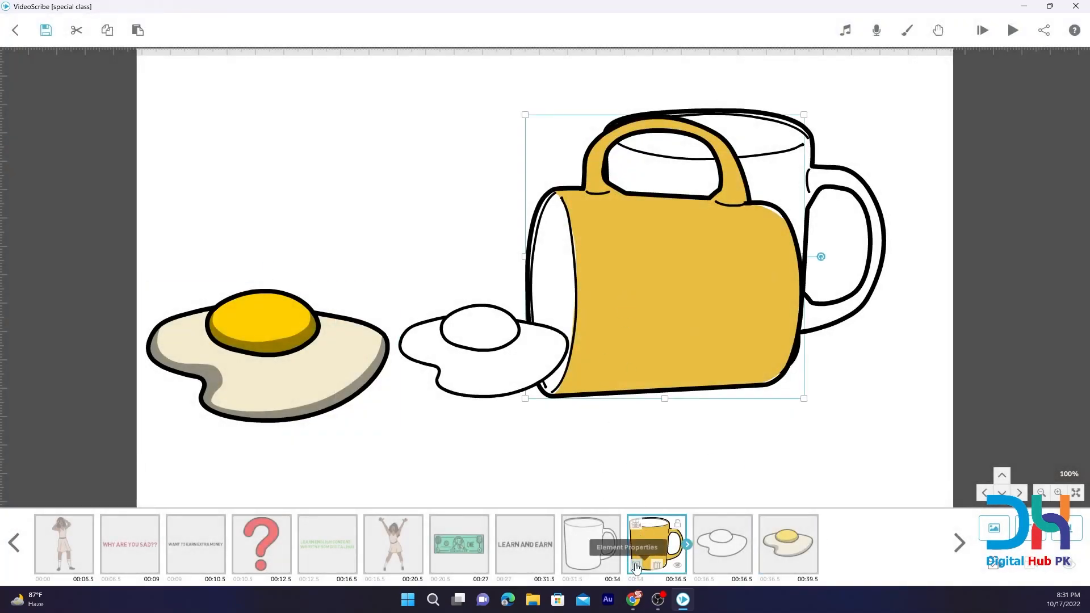
pyautogui.click(678, 566)
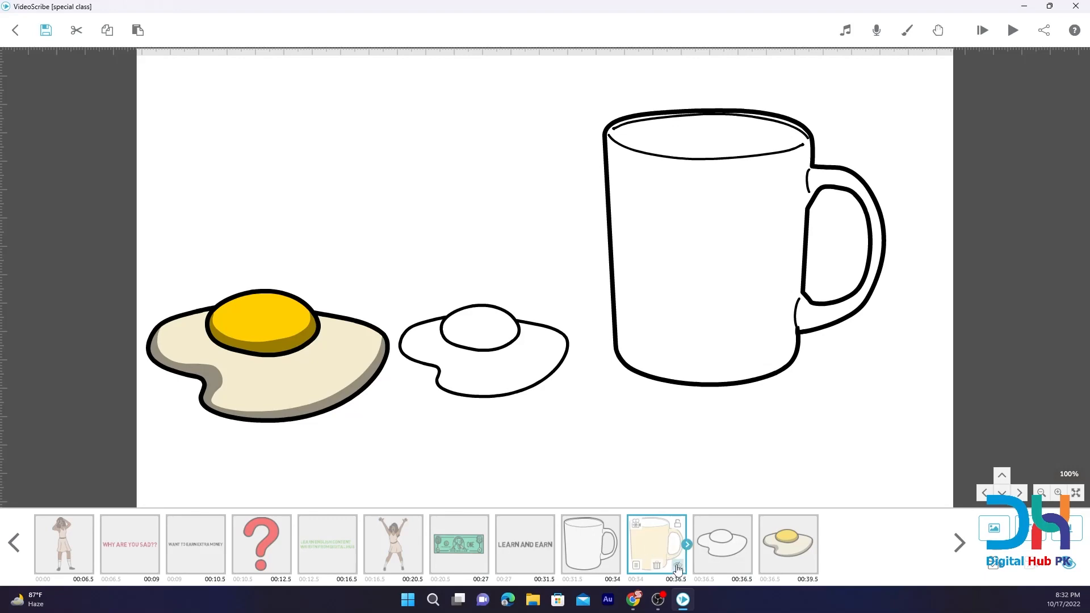
pyautogui.click(677, 567)
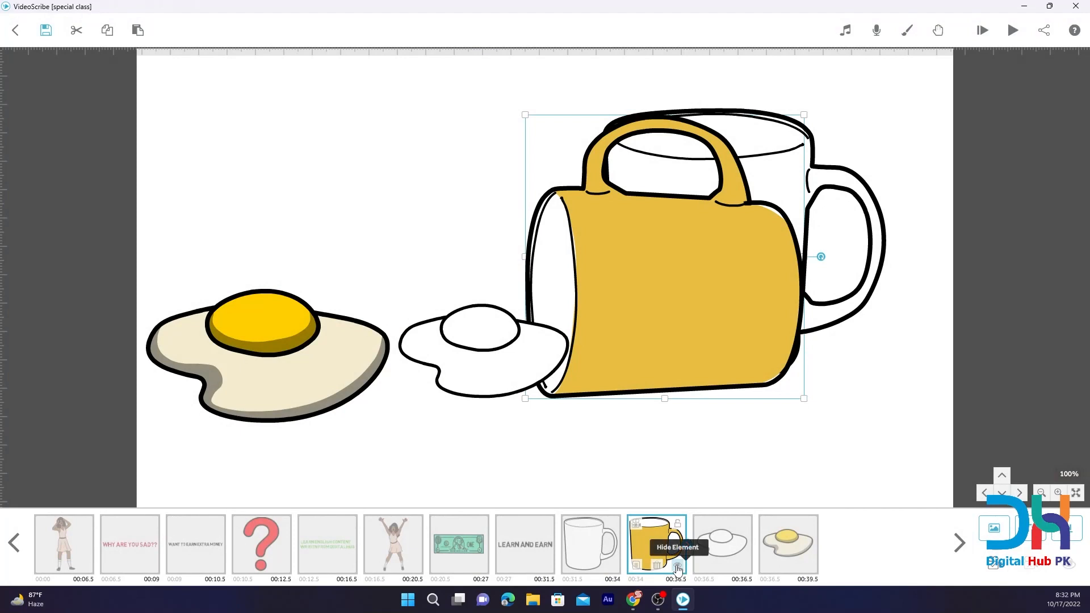
# Set the rotated full-colour mug to animate with Morph, morphing from the outlined mug.
pyautogui.click(638, 566)
pyautogui.click(556, 204)
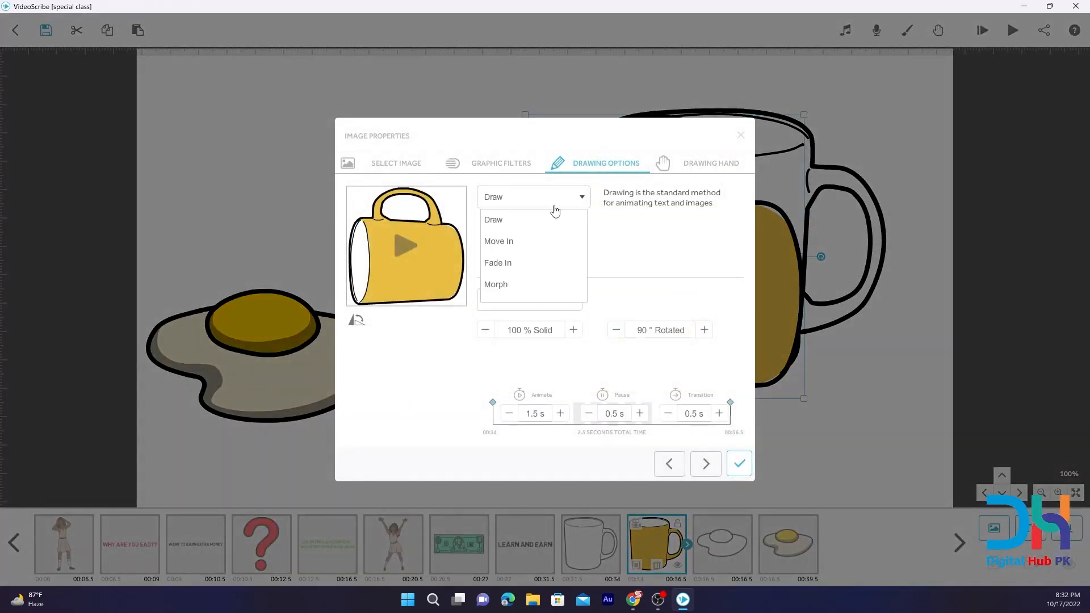
pyautogui.click(491, 286)
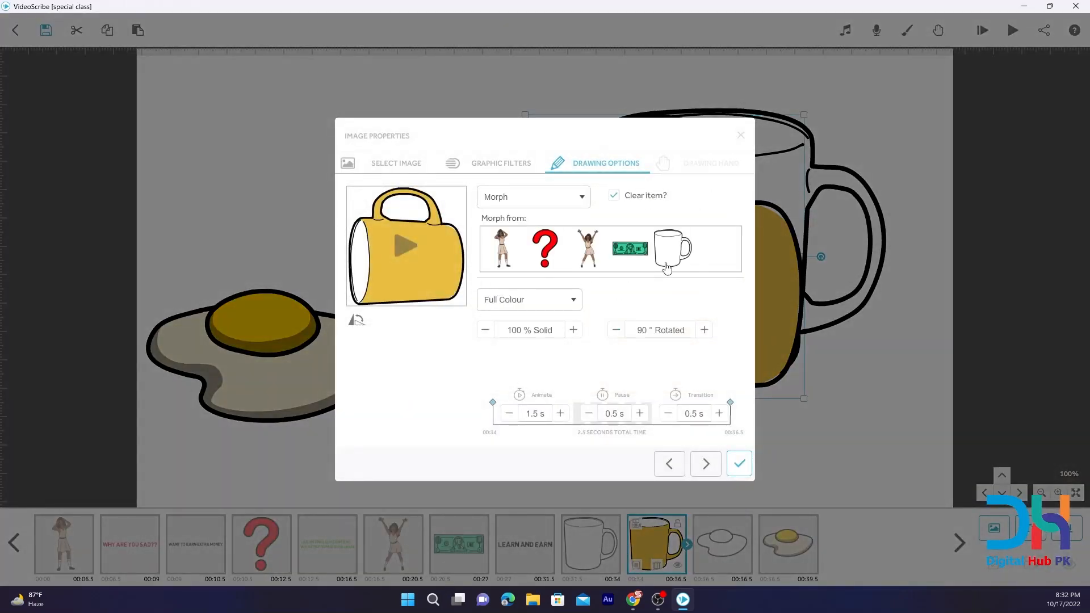
pyautogui.click(670, 243)
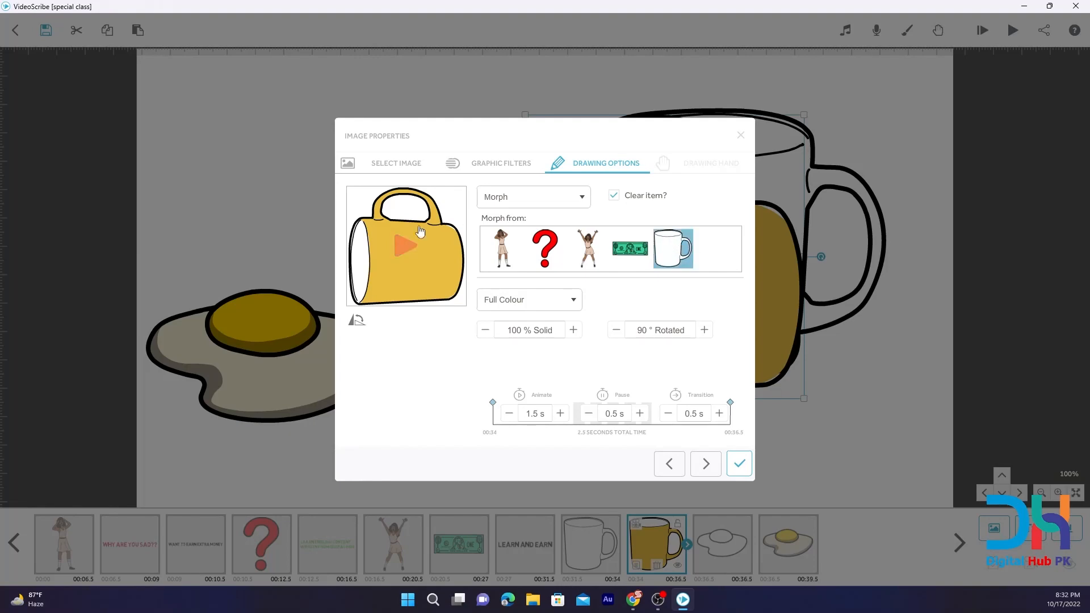
pyautogui.click(737, 463)
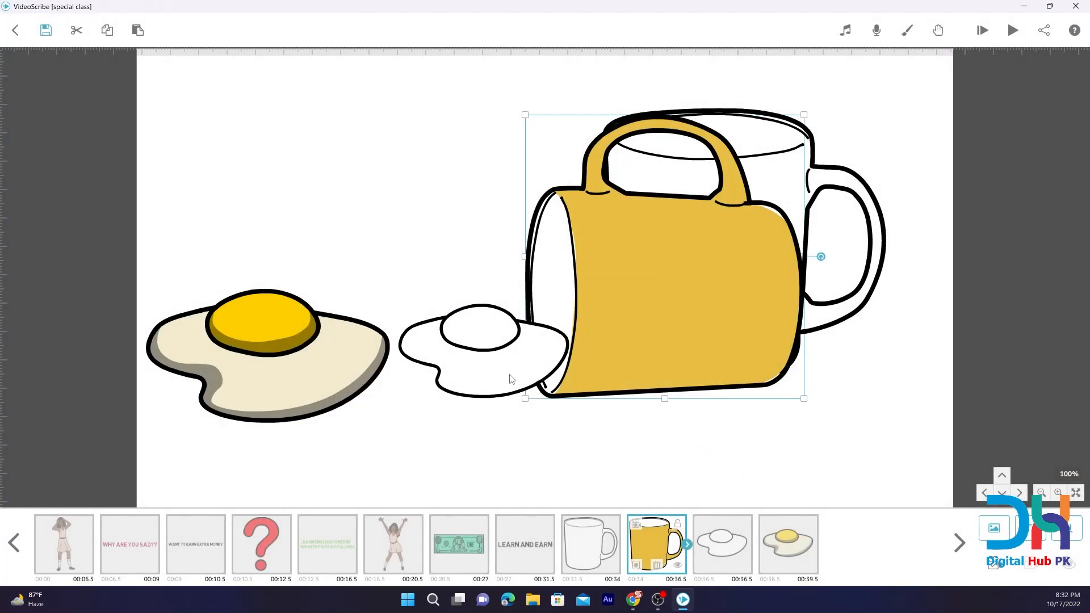
# Set the larger fried egg to animate with Morph, morphing from the outlined egg.
pyautogui.click(491, 369)
pyautogui.click(356, 368)
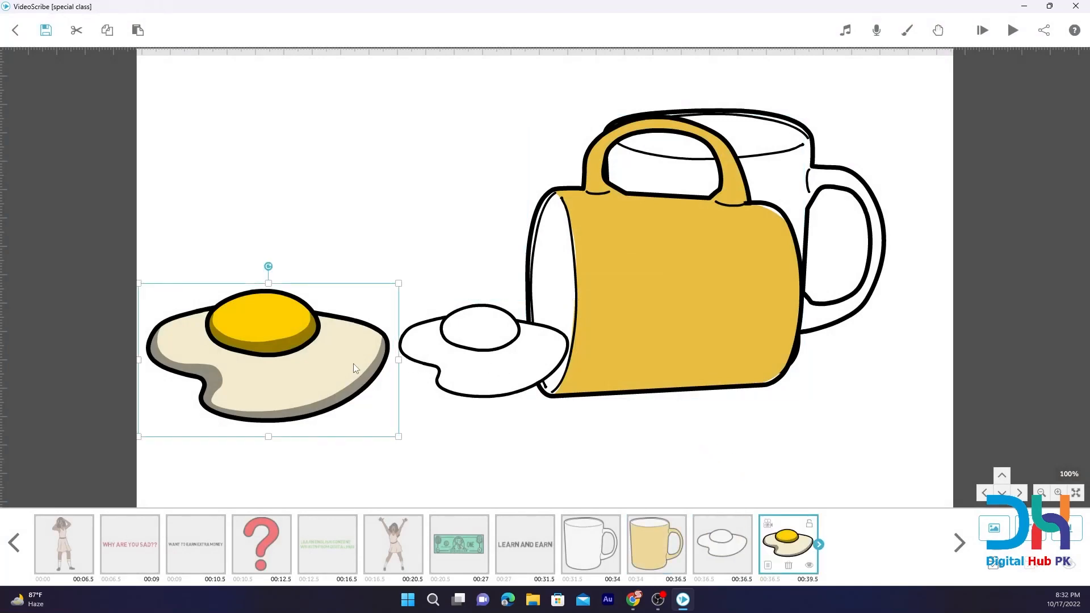
pyautogui.click(769, 564)
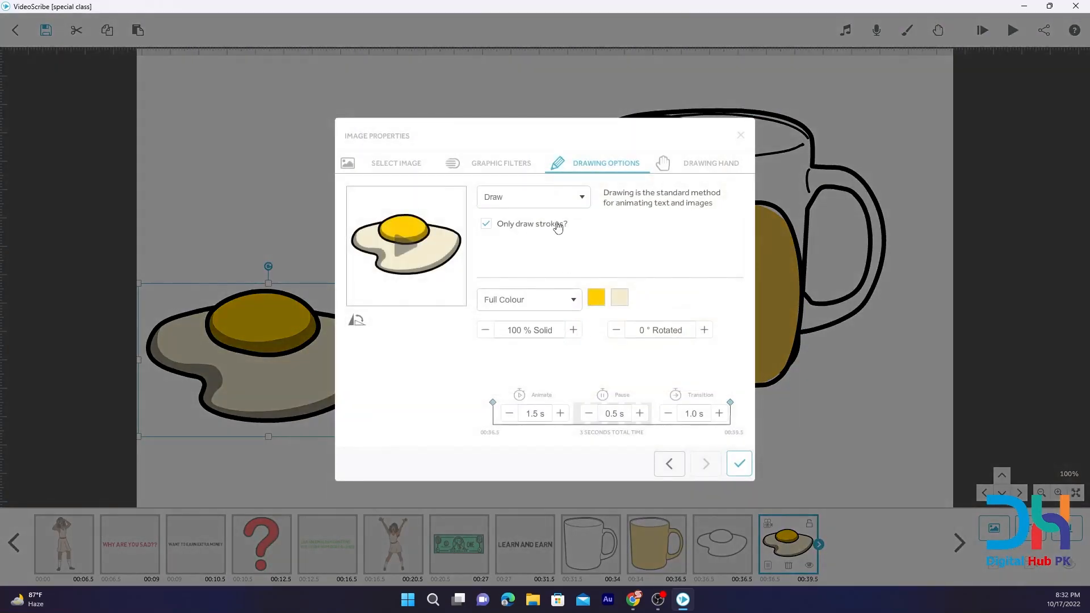
pyautogui.click(562, 198)
pyautogui.click(496, 285)
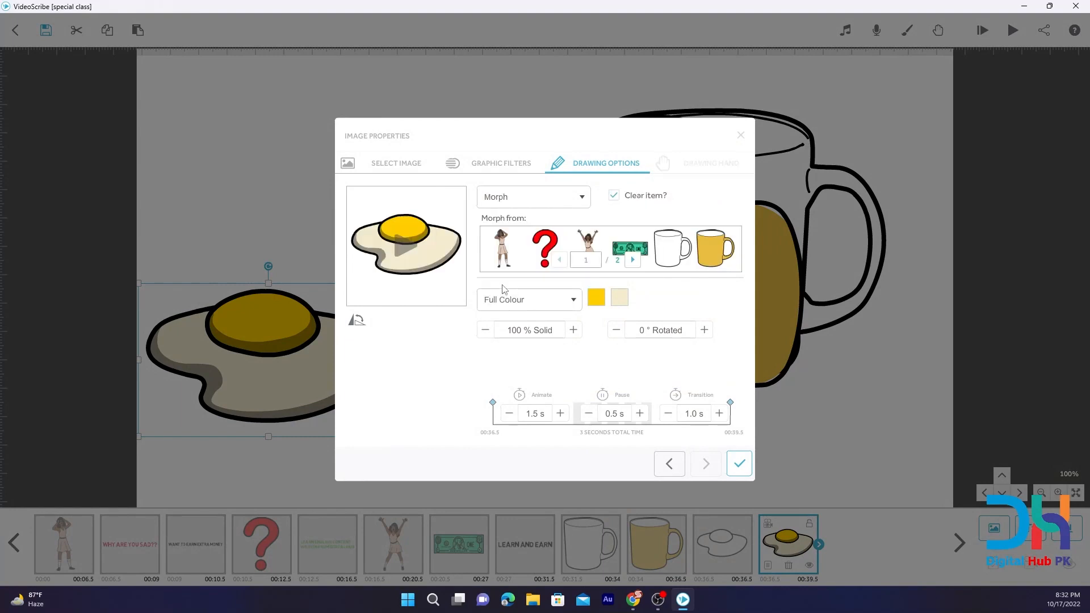
pyautogui.click(631, 262)
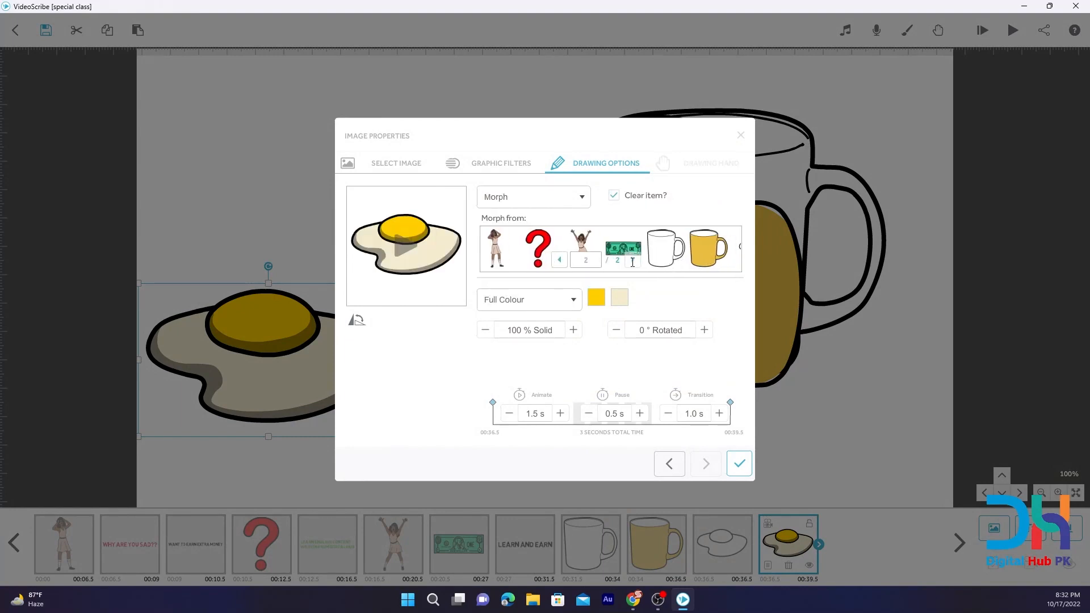
pyautogui.click(507, 255)
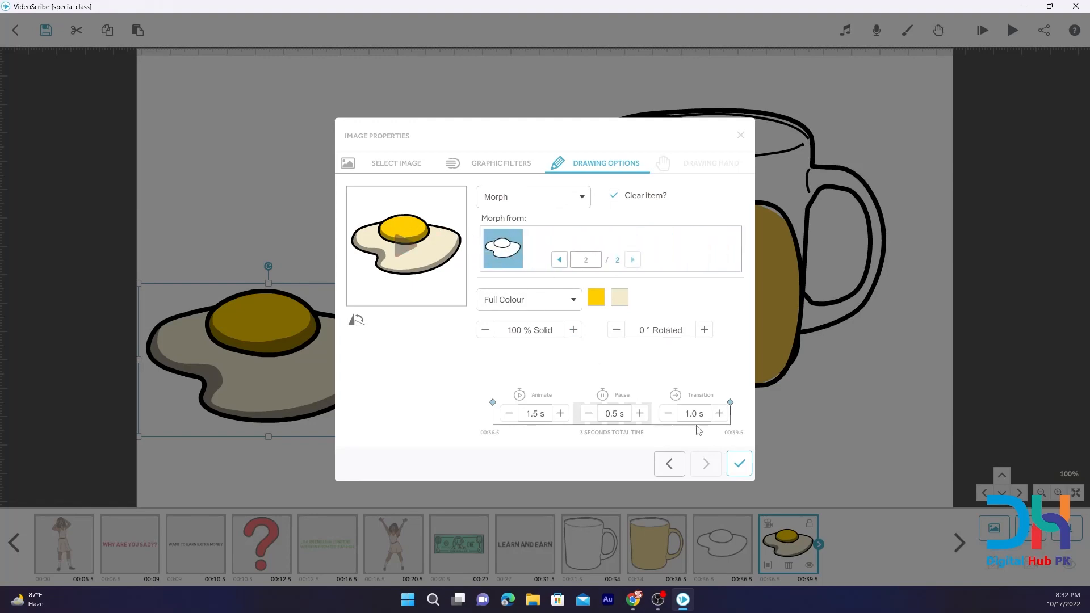
pyautogui.click(738, 463)
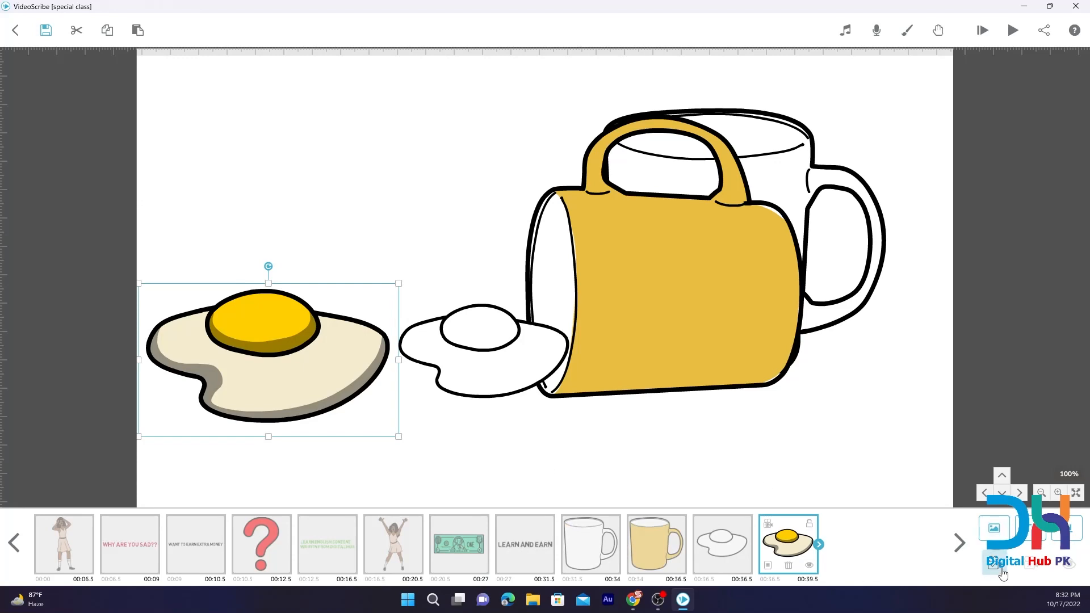
pyautogui.click(717, 549)
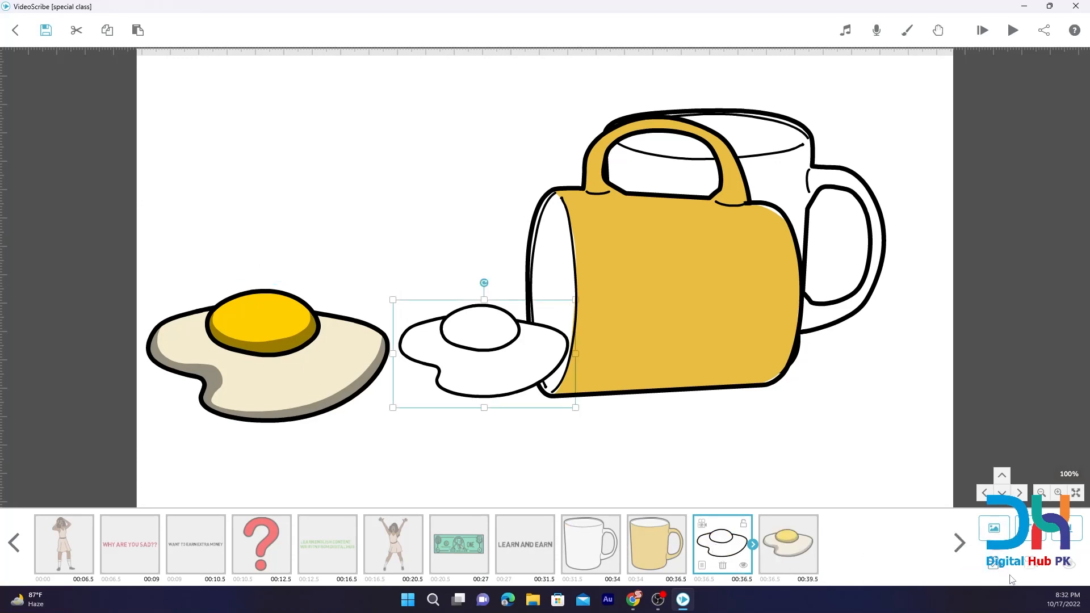
pyautogui.click(664, 553)
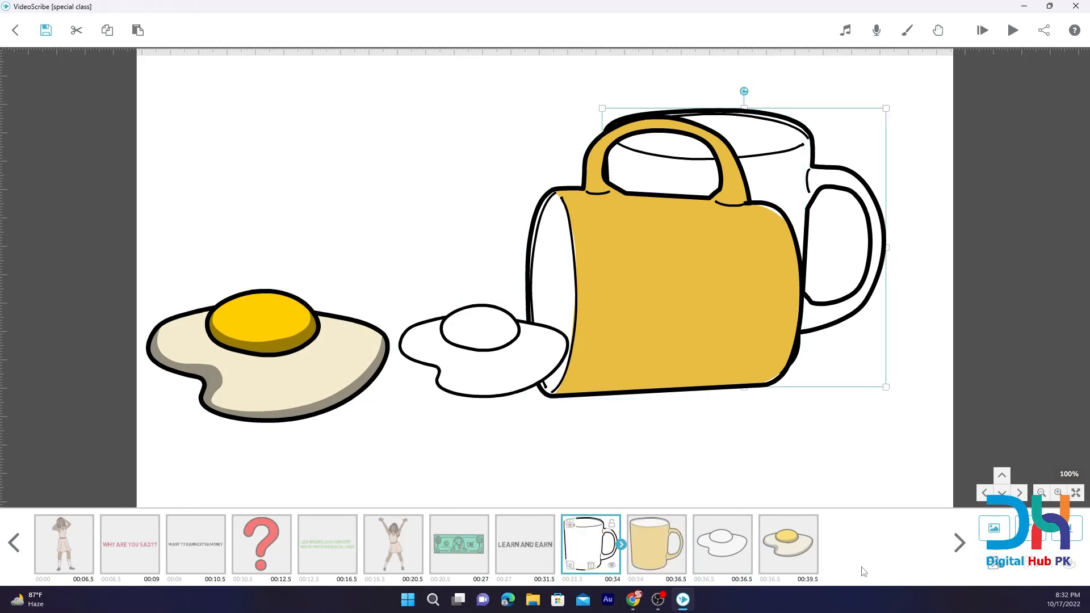
pyautogui.click(605, 555)
pyautogui.click(791, 469)
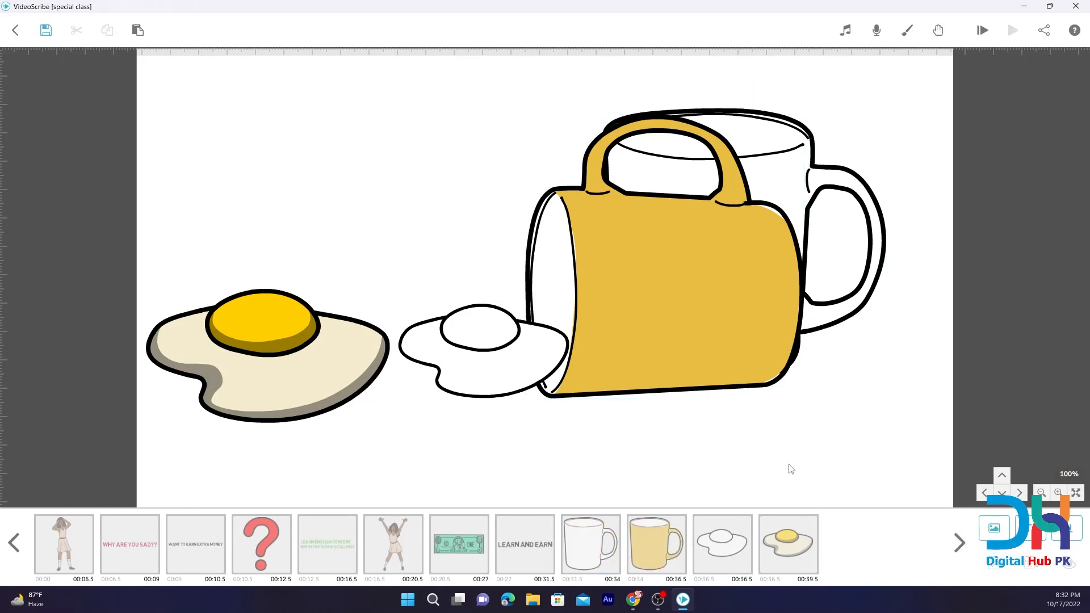
# Add the text "Kaisa Rha????" in dark red #9f182c on an empty canvas area below the mug and egg scene.
pyautogui.moveTo(799, 474); pyautogui.dragTo(771, 91)
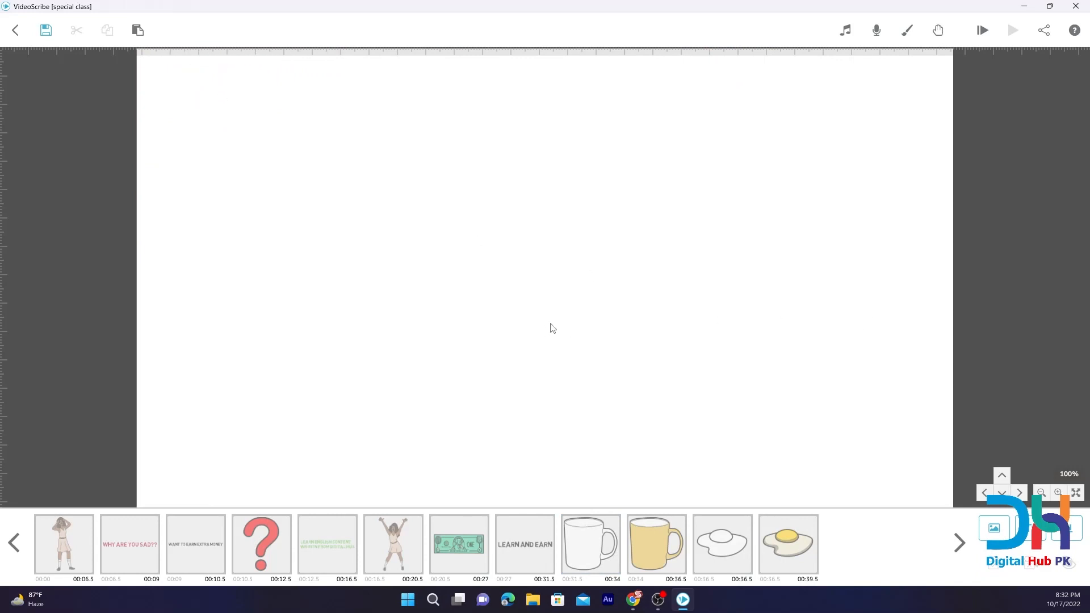
pyautogui.click(1026, 544)
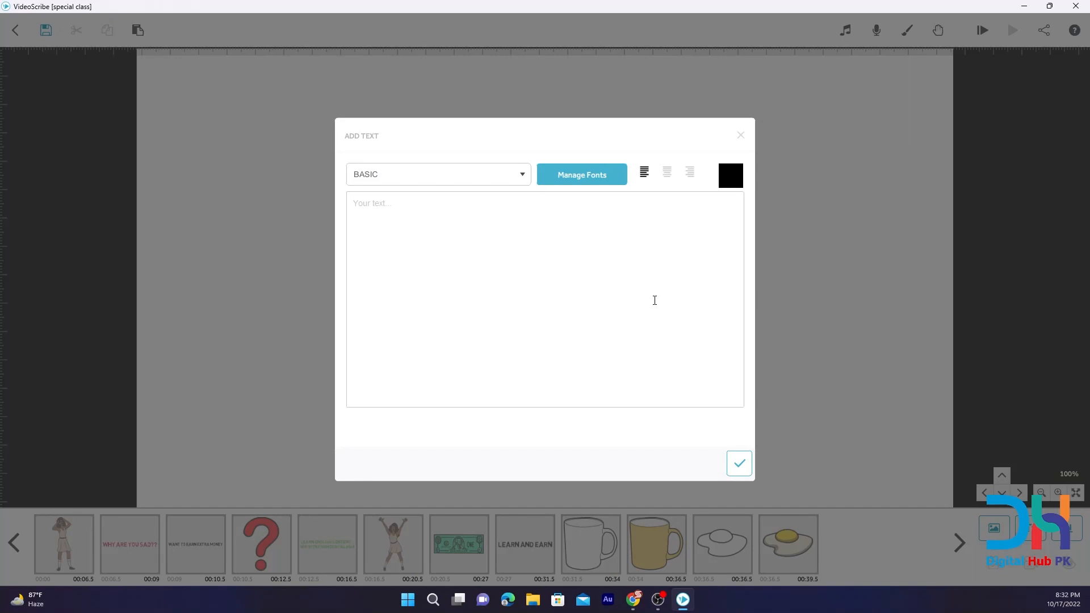
pyautogui.write('K')
pyautogui.click(731, 176)
pyautogui.click(494, 213)
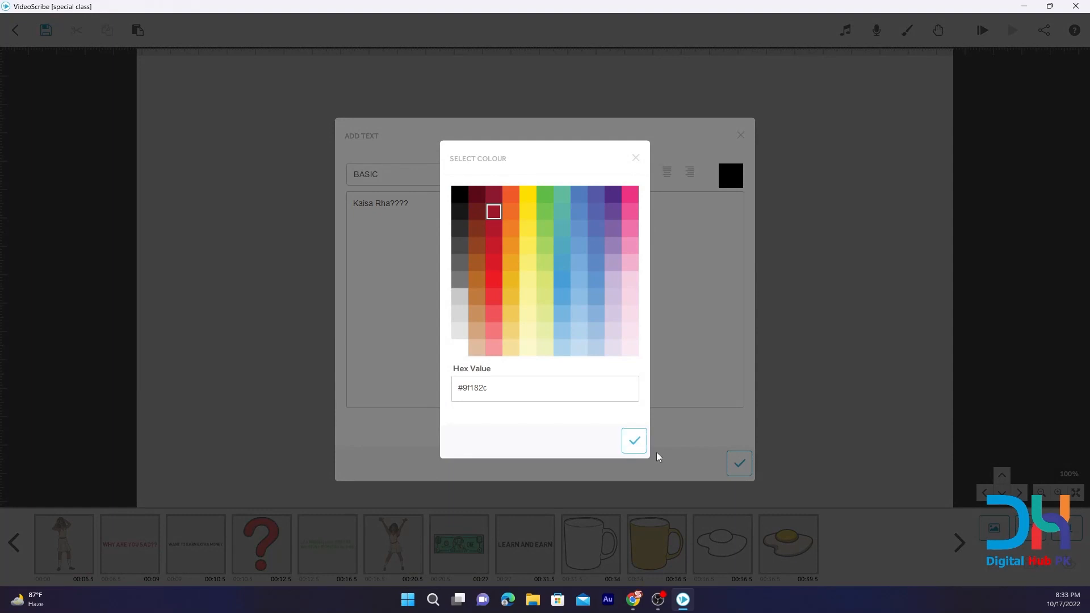
pyautogui.click(634, 441)
pyautogui.click(739, 463)
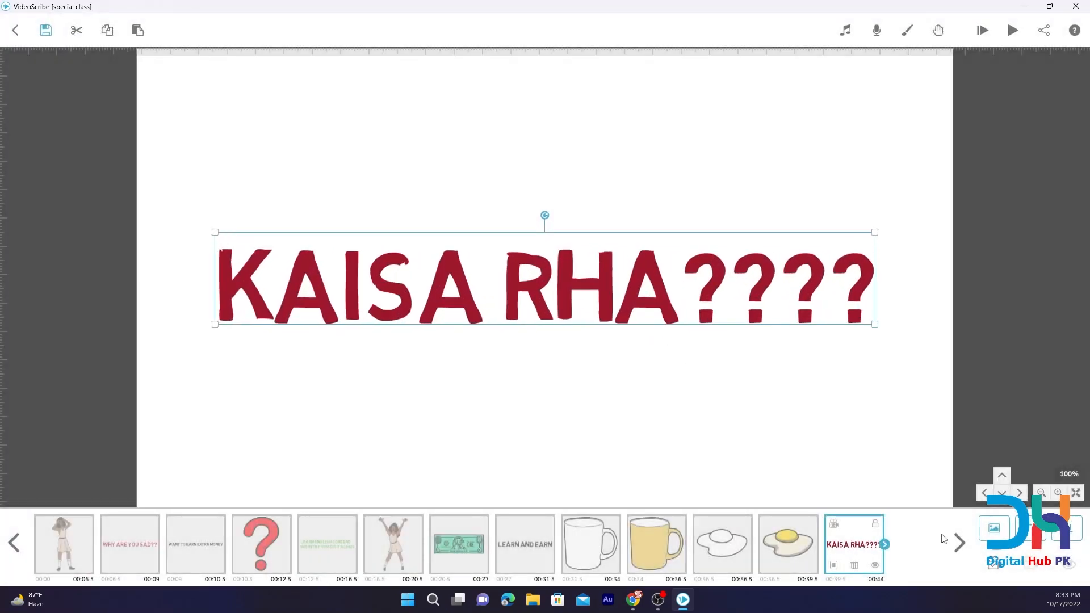
# Preview the scribe from the LEARN AND EARN text element onward to check the mug and egg morphs.
pyautogui.click(523, 547)
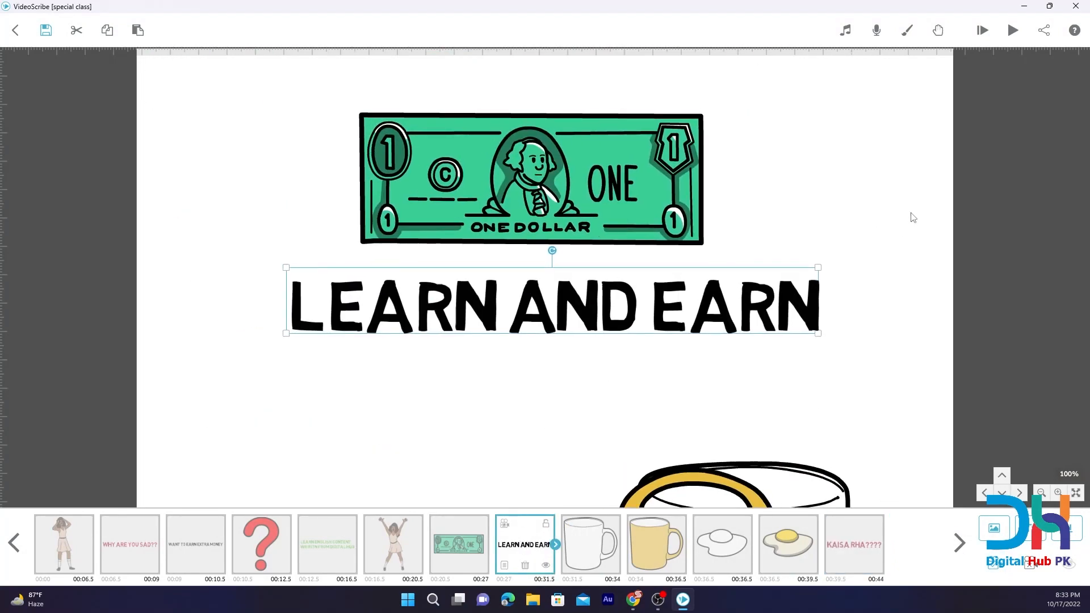
pyautogui.click(986, 31)
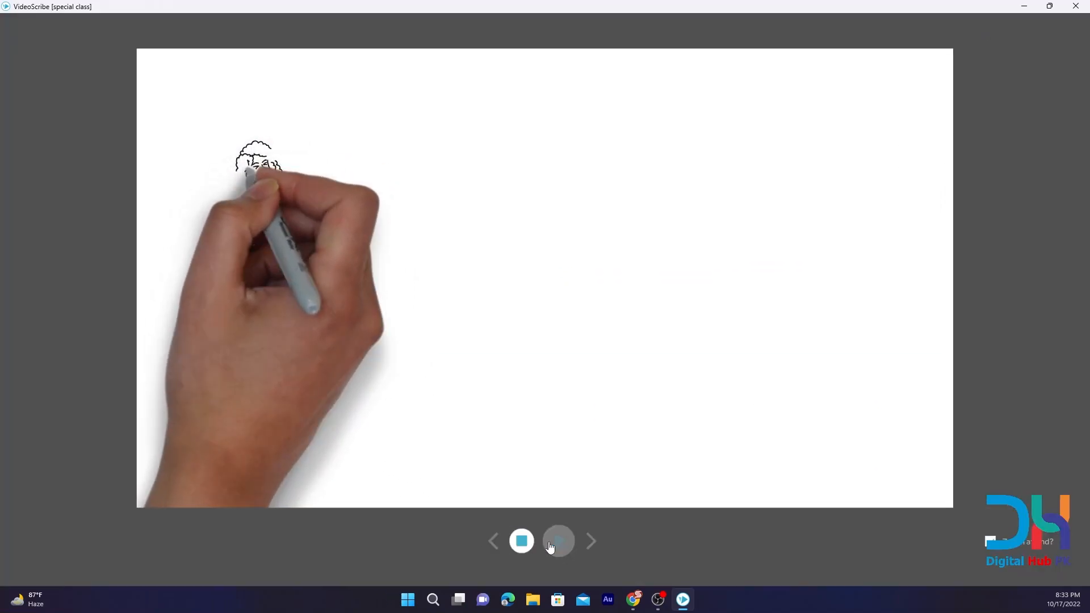
pyautogui.click(530, 546)
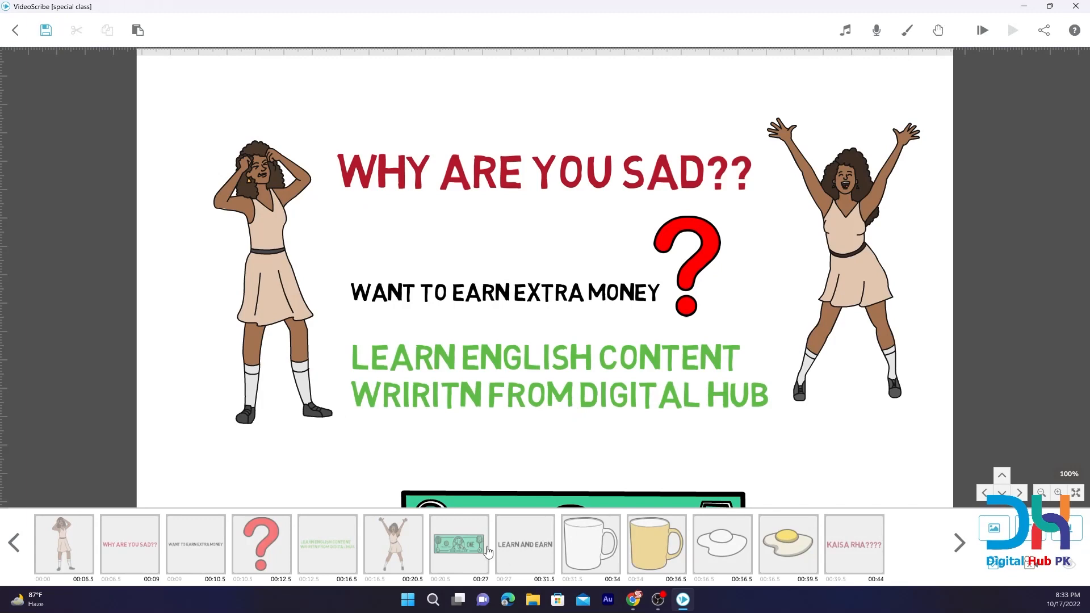
pyautogui.click(537, 546)
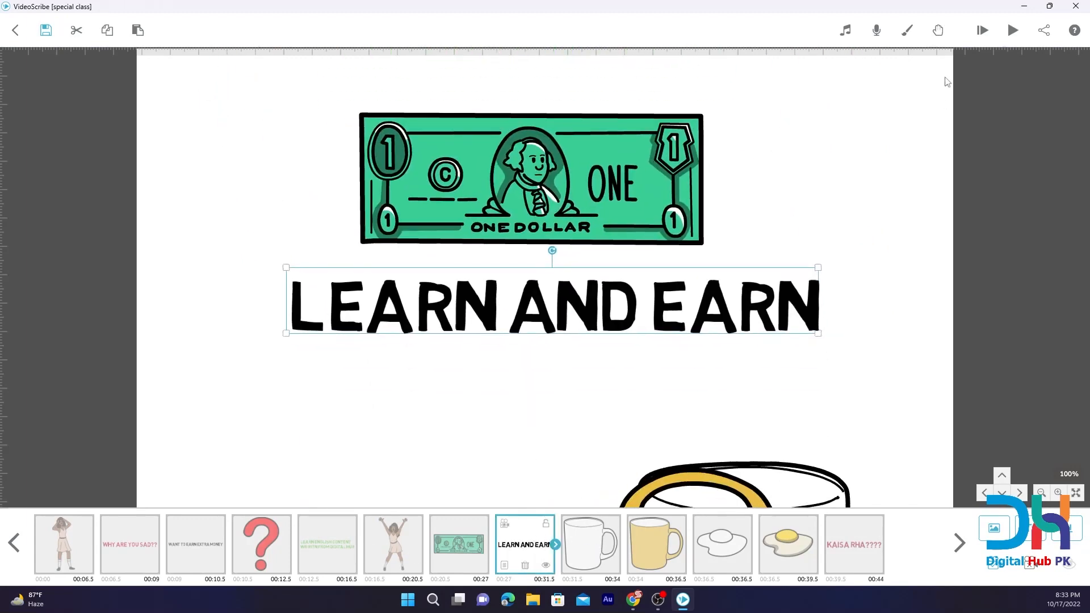
pyautogui.click(1013, 30)
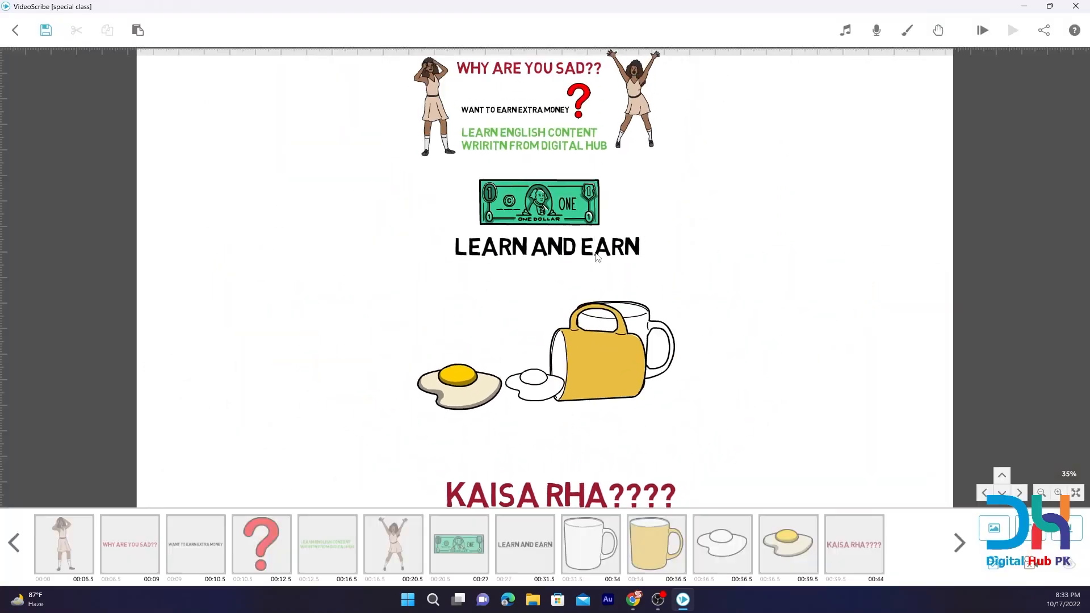
# Flip the yellow mug image and set its rotation to -90°, keeping the Morph animation from the outlined mug.
pyautogui.click(596, 345)
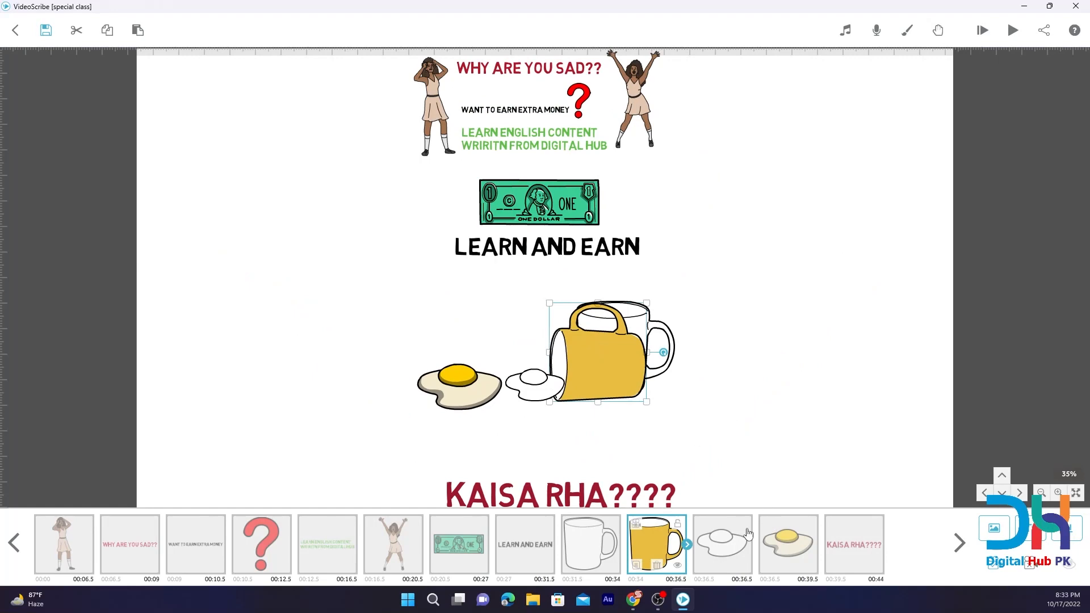
pyautogui.click(636, 566)
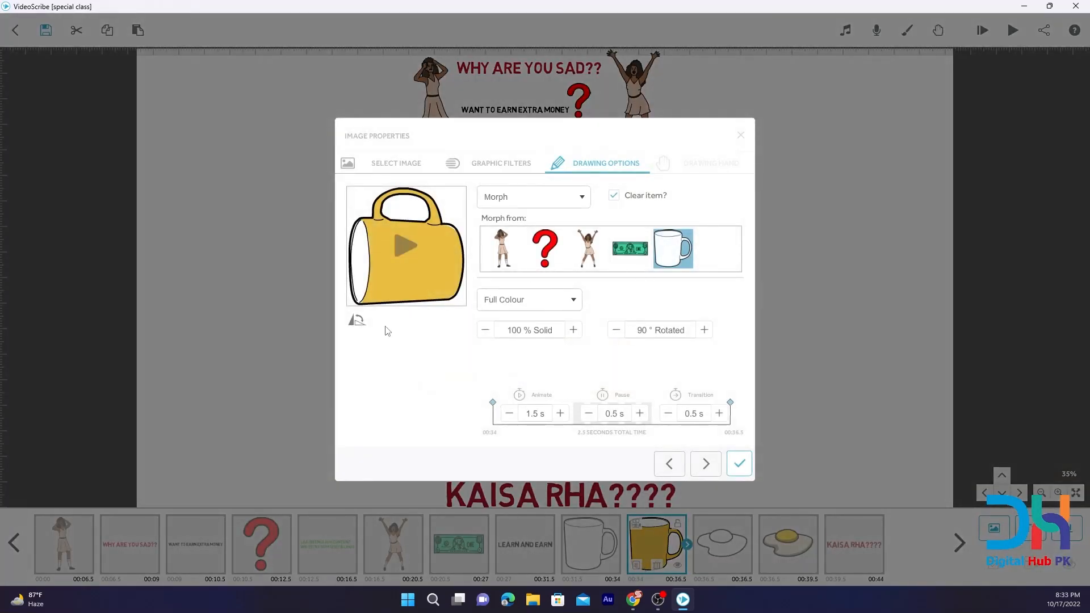
pyautogui.click(356, 323)
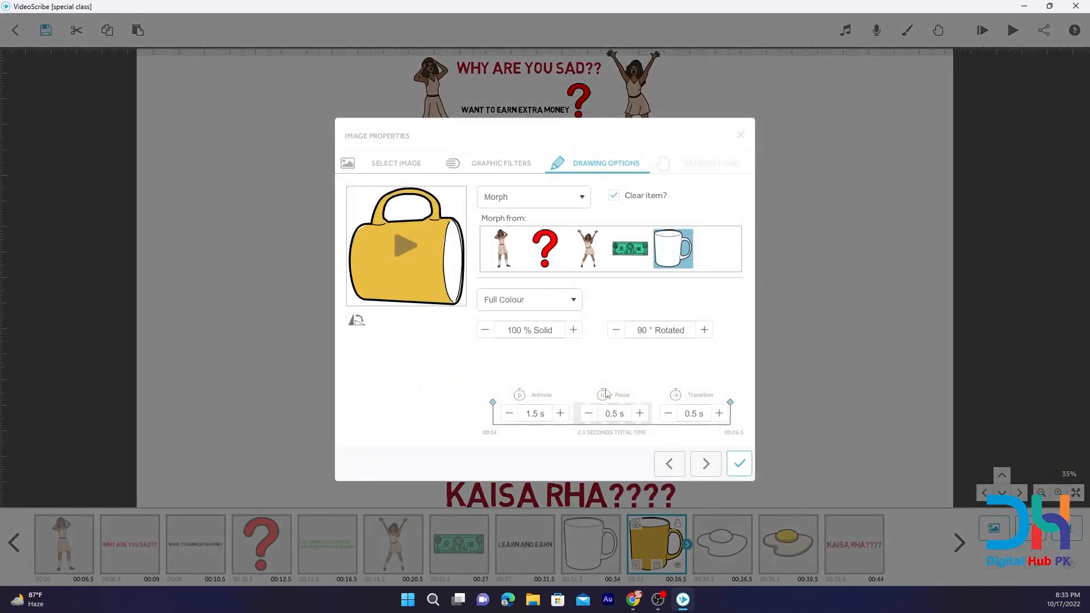
pyautogui.click(638, 330)
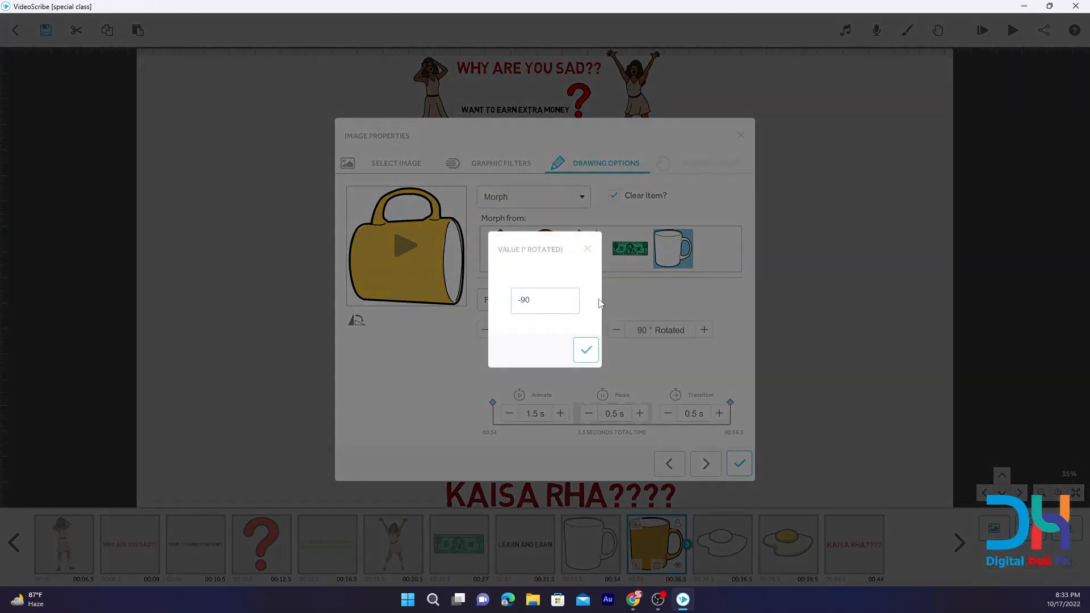
pyautogui.write('-')
pyautogui.press('Return')
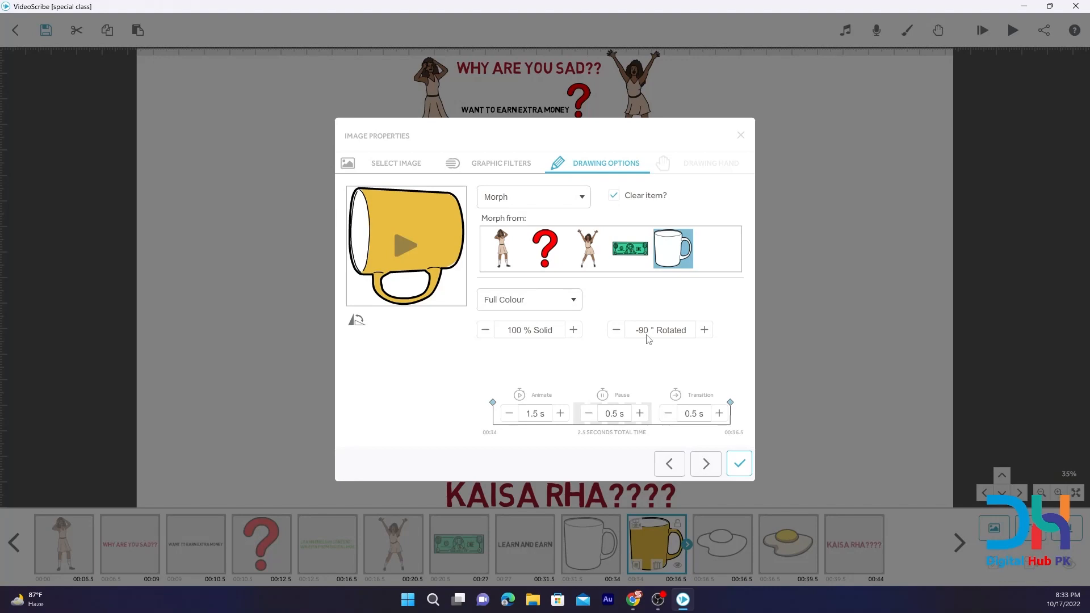
pyautogui.click(737, 463)
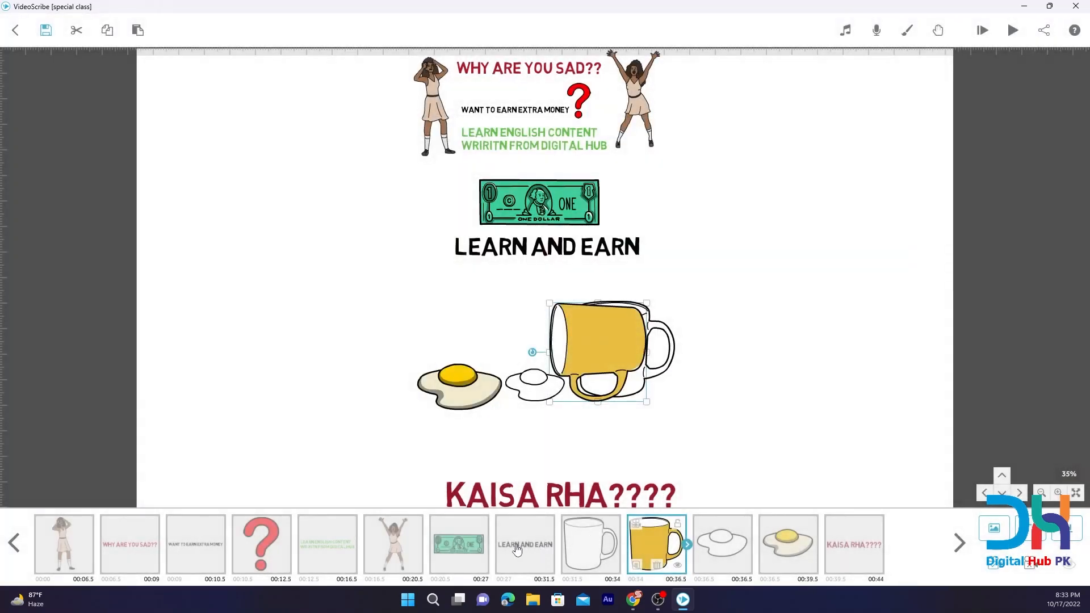
# Preview the scribe from the LEARN AND EARN text onward to check the mug's morph with its new rotation.
pyautogui.click(516, 549)
pyautogui.click(1011, 30)
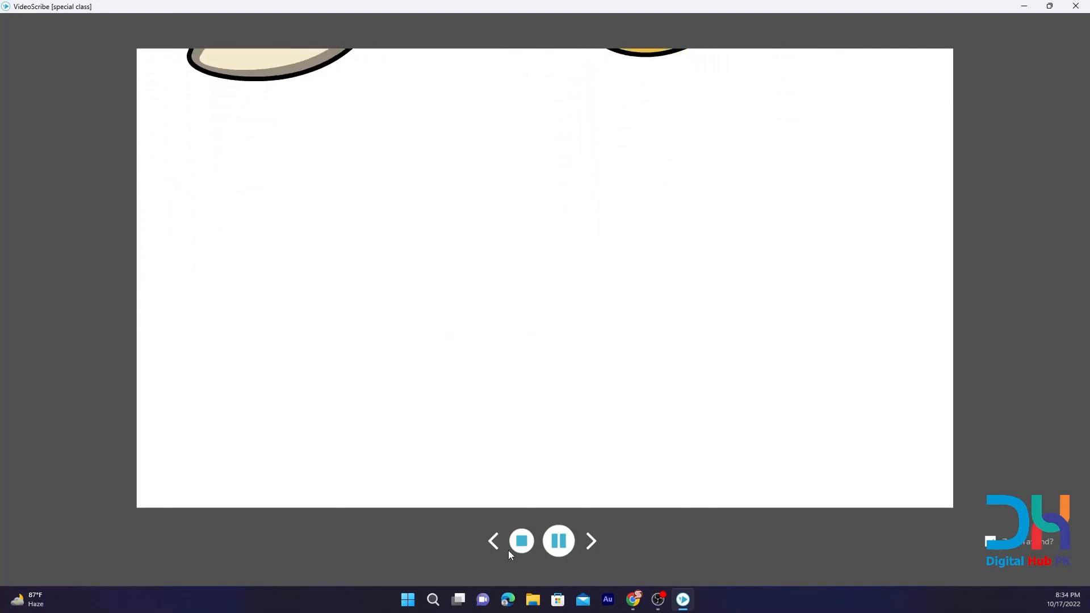
pyautogui.click(521, 542)
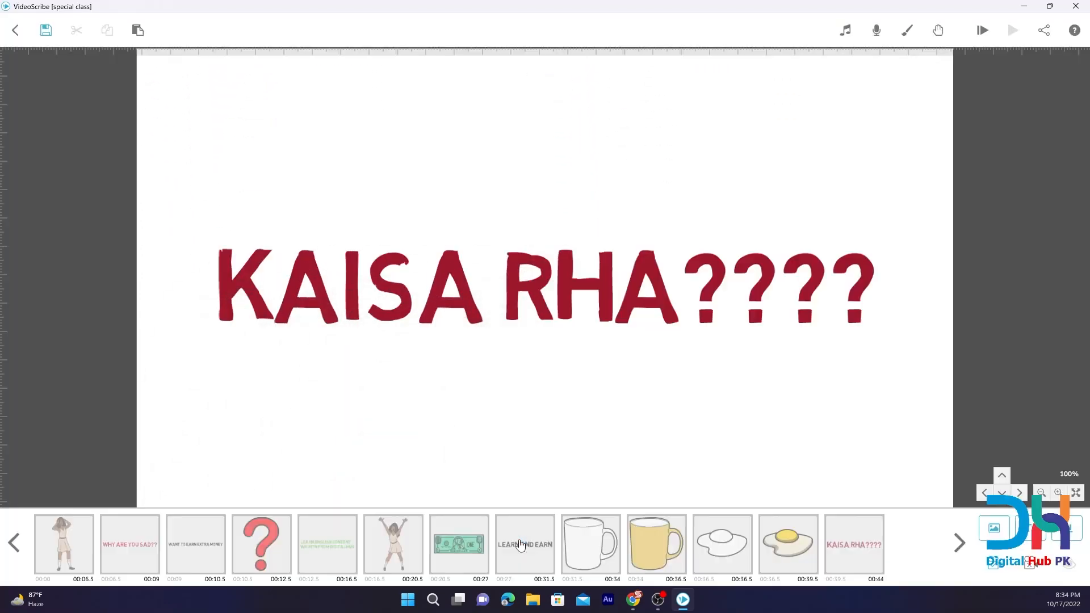
# Flip the yellow mug image until its handle points up and its opening faces the eggs.
pyautogui.click(596, 551)
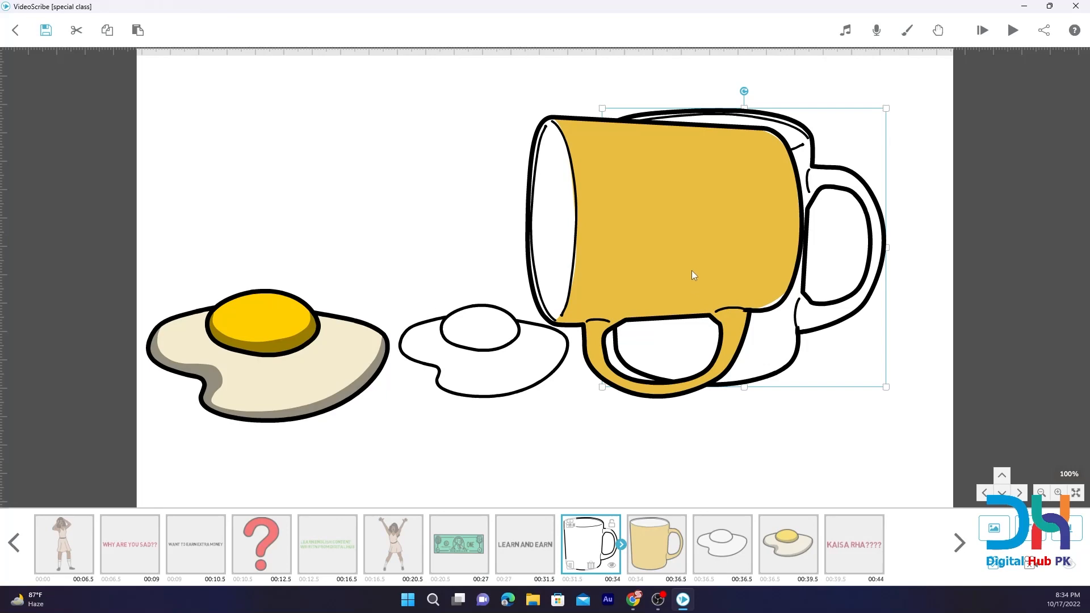
pyautogui.click(646, 560)
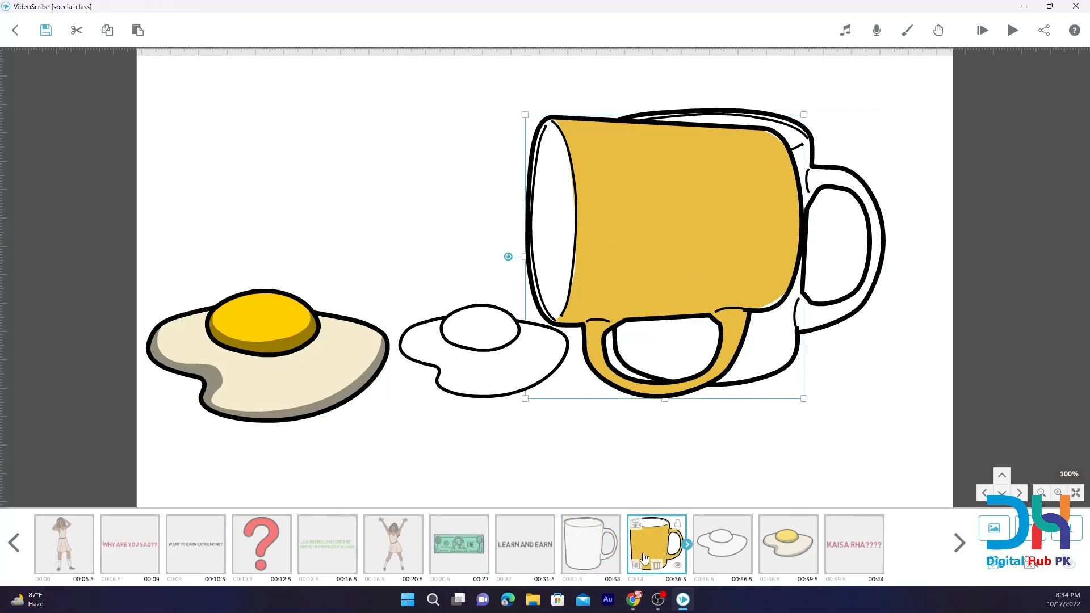
pyautogui.click(635, 565)
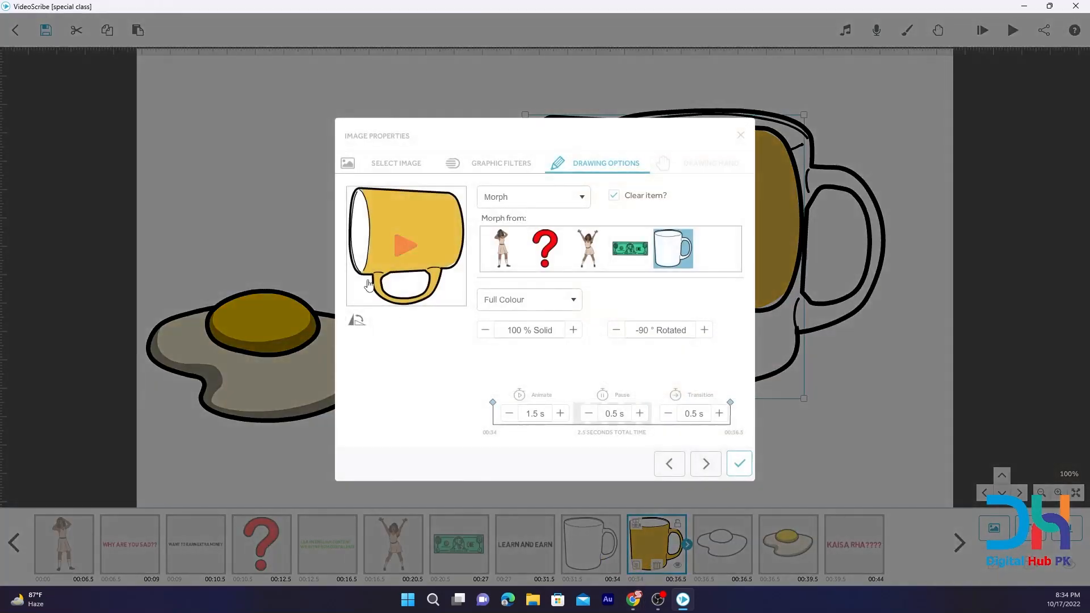
pyautogui.click(357, 323)
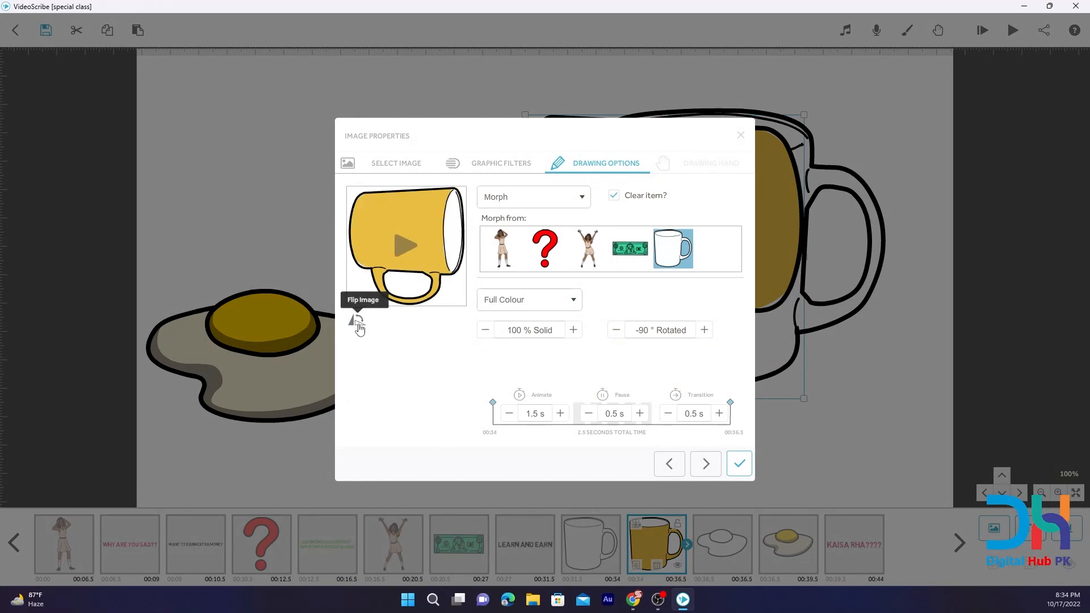
pyautogui.click(358, 322)
pyautogui.click(358, 322)
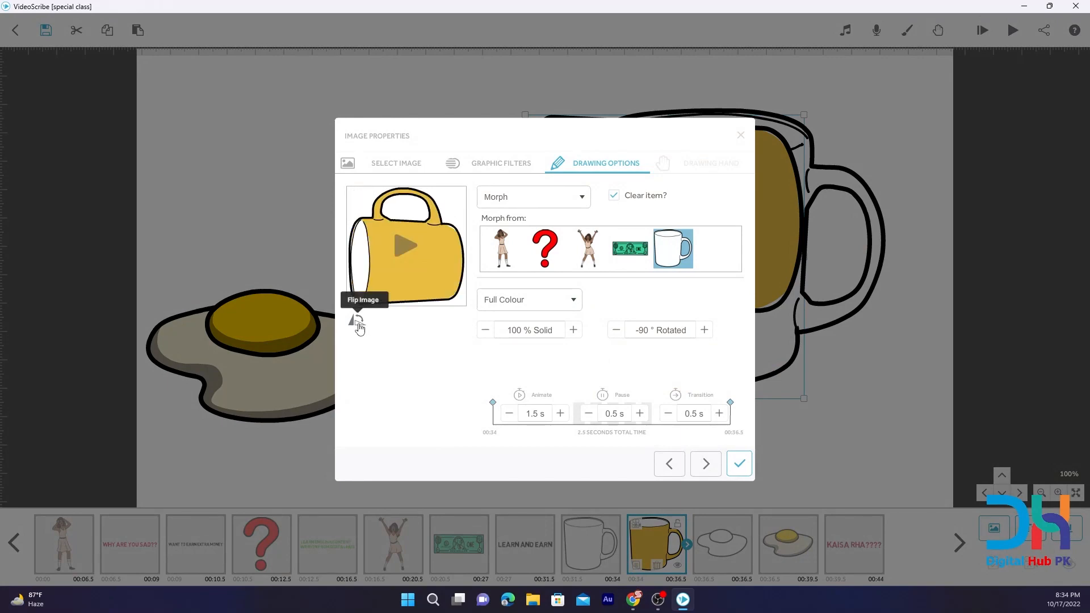
pyautogui.click(357, 323)
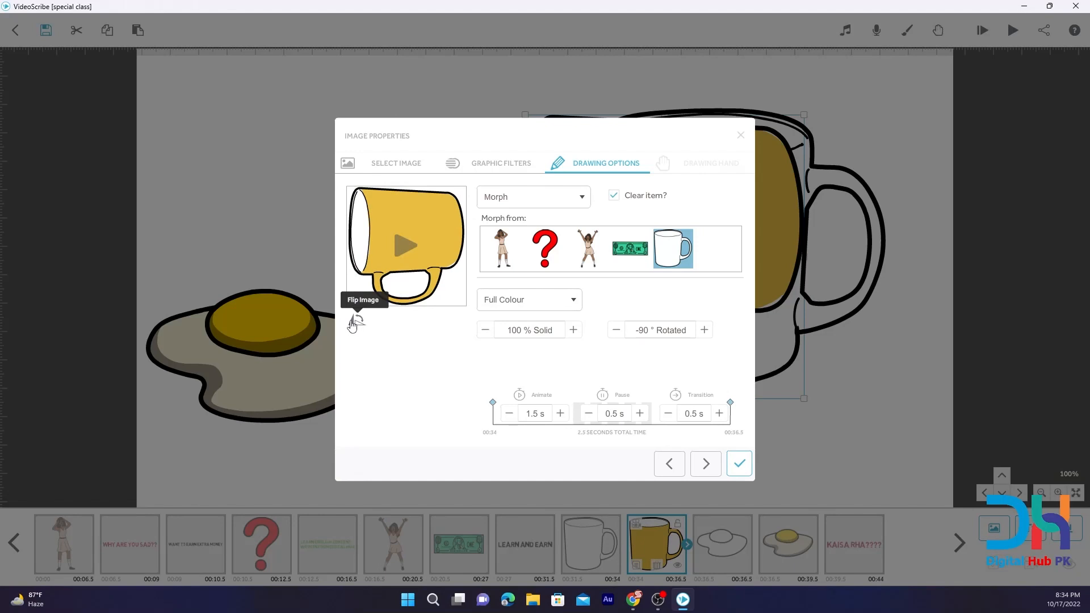
pyautogui.click(357, 322)
pyautogui.click(357, 322)
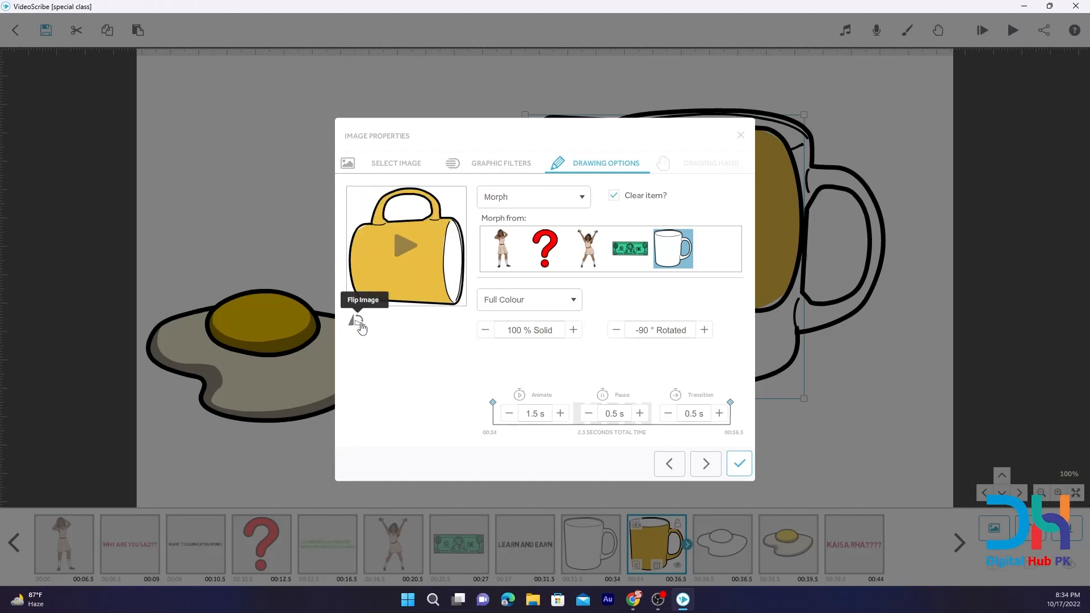
pyautogui.click(362, 328)
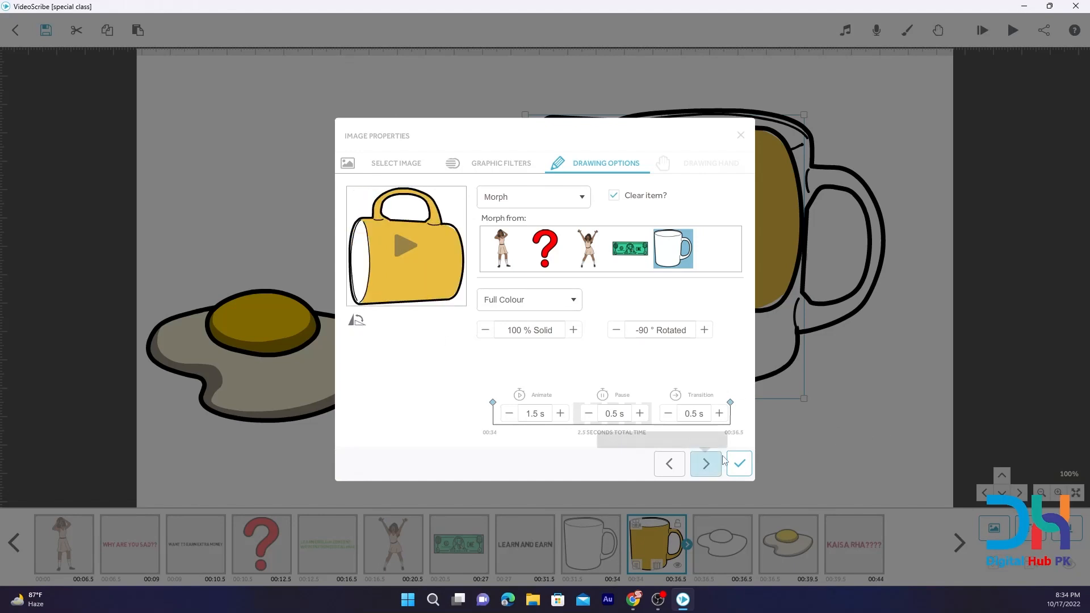
pyautogui.click(738, 464)
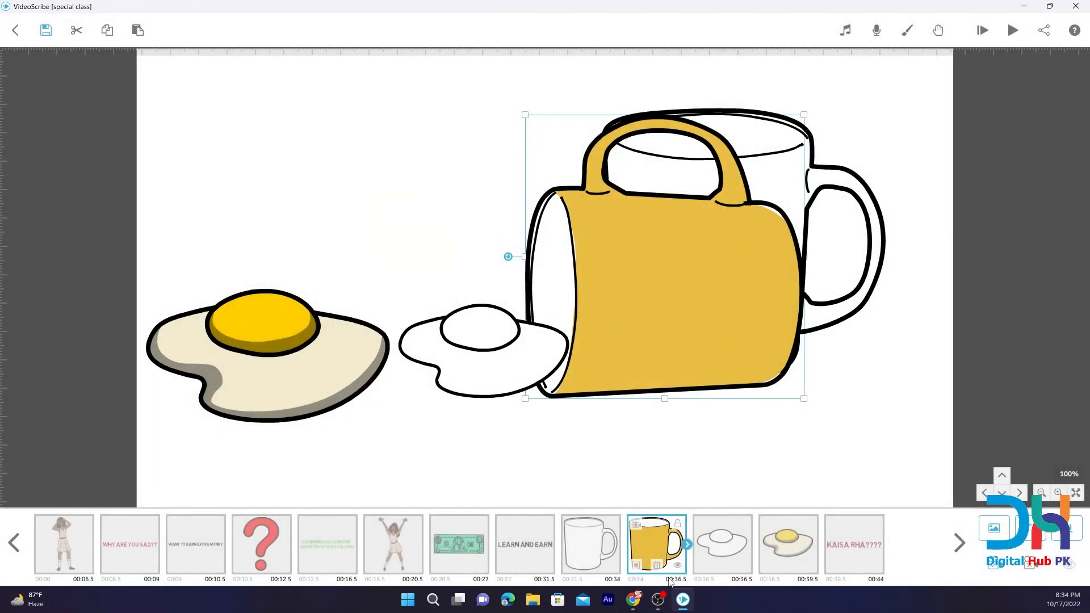
# Preview the scribe again from the LEARN AND EARN text onward, and save it under the name special class.
pyautogui.click(518, 555)
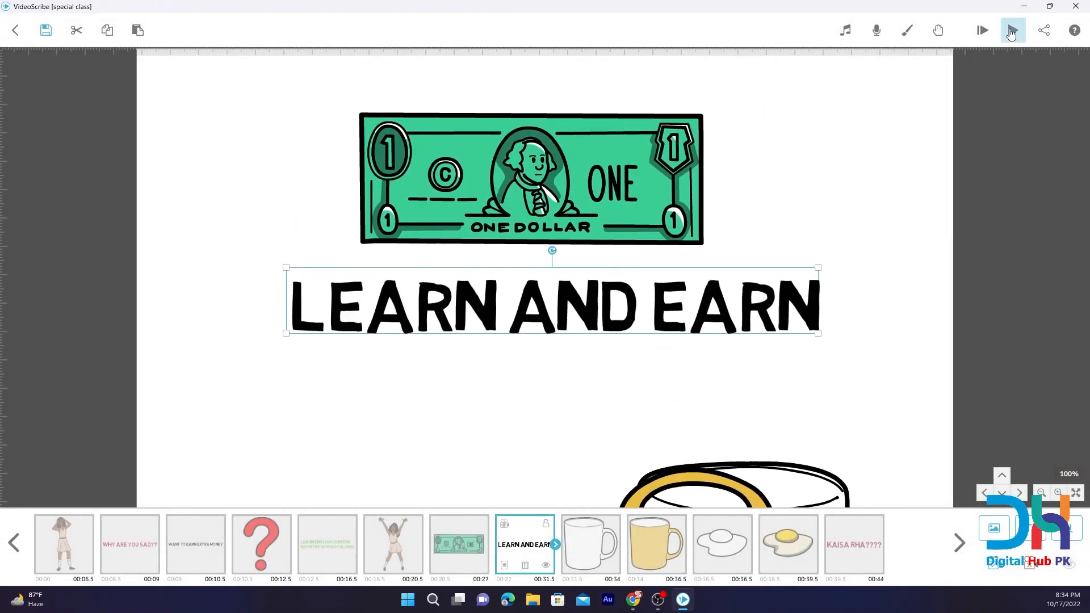
pyautogui.click(1012, 33)
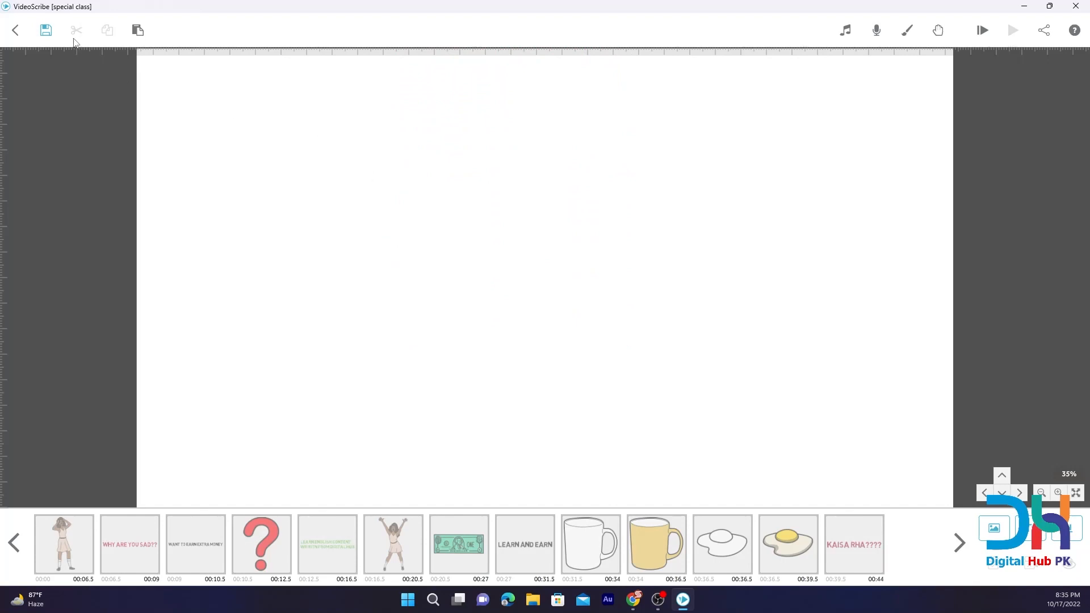
pyautogui.click(45, 30)
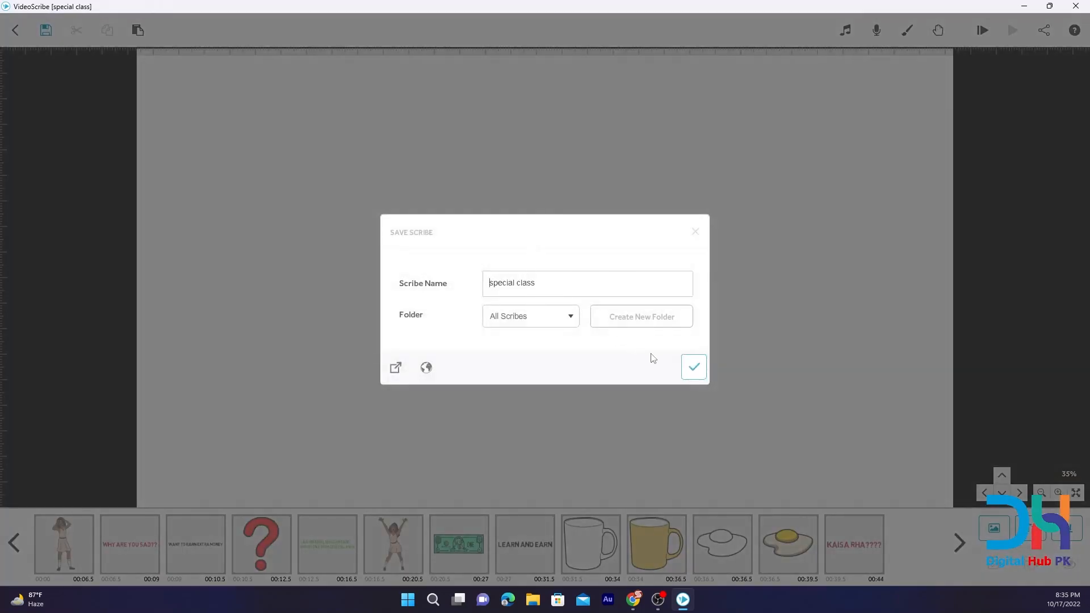
pyautogui.click(694, 367)
# Search the image library for "car" and add the yellow car to an empty canvas area.
pyautogui.click(994, 529)
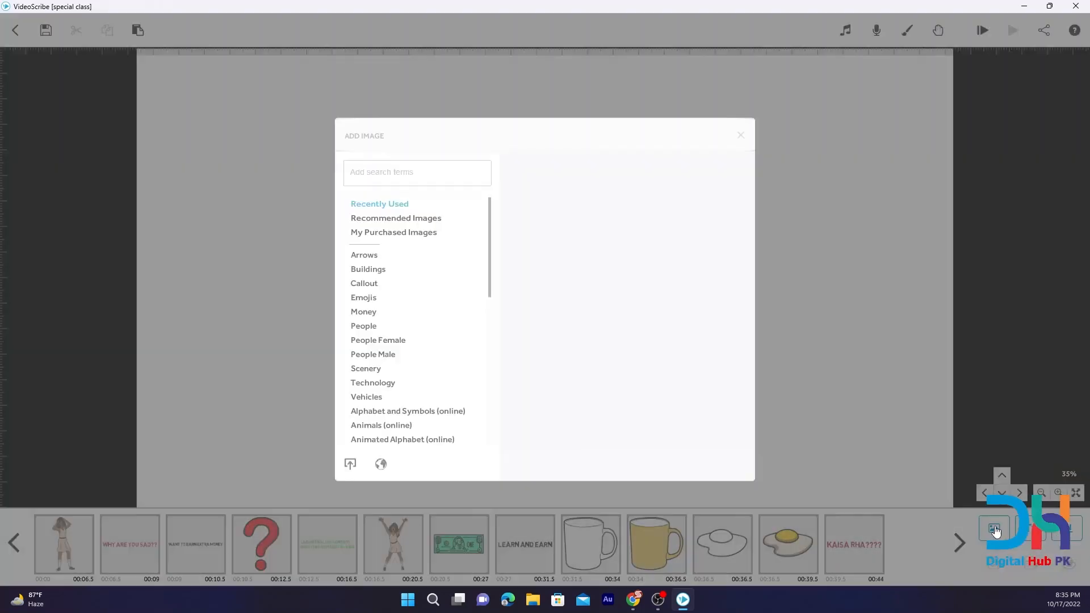
pyautogui.click(422, 172)
pyautogui.write('ca')
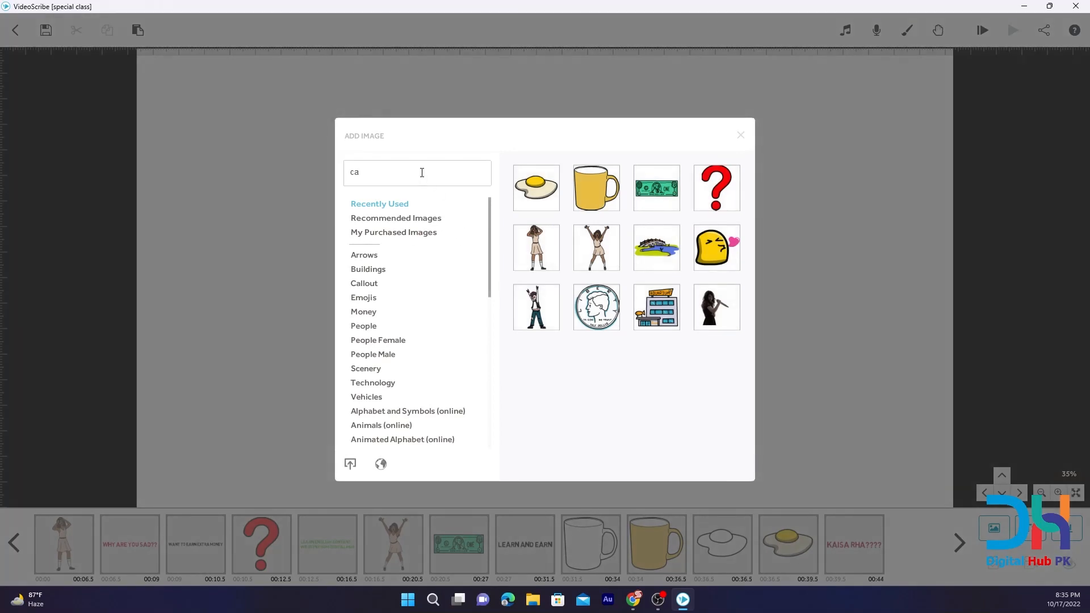
pyautogui.write('r')
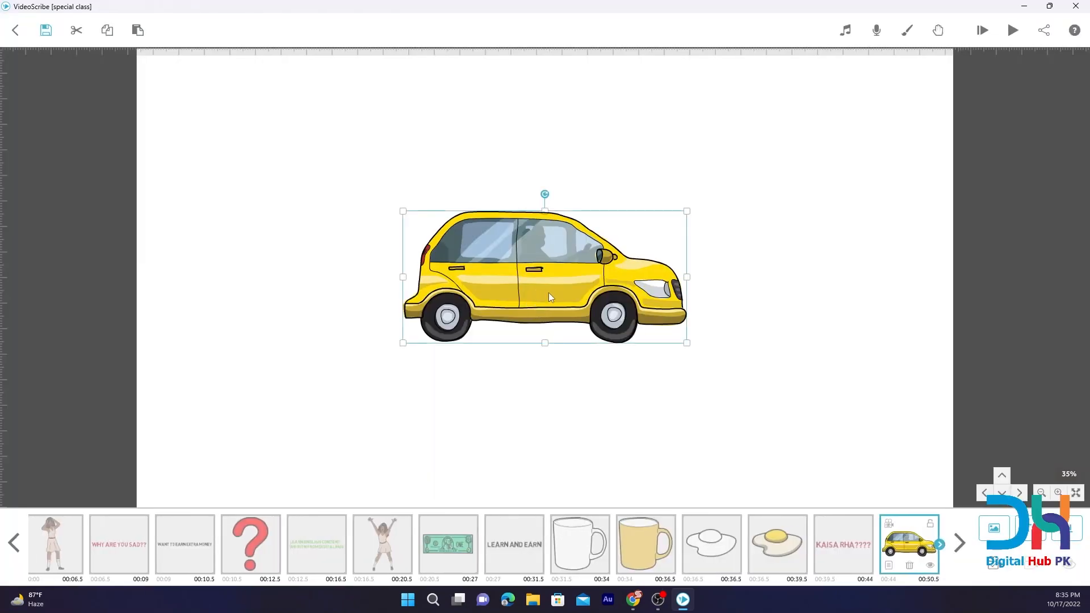
# Shrink the yellow car to about three quarters of its size and place it near the left edge of the canvas.
pyautogui.moveTo(548, 292); pyautogui.dragTo(297, 325)
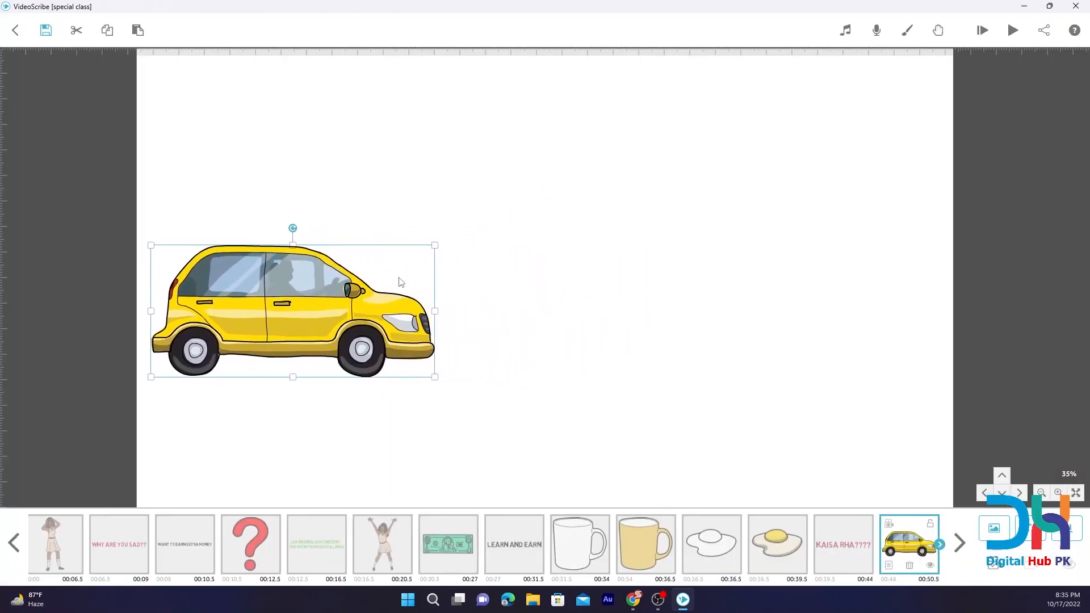
pyautogui.moveTo(436, 246); pyautogui.dragTo(400, 265)
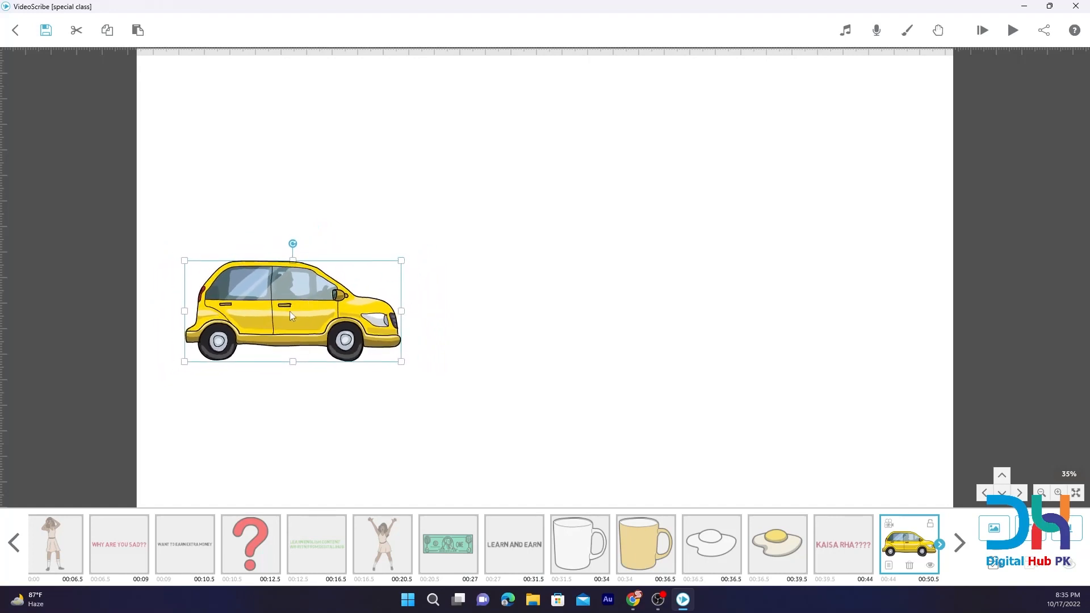
pyautogui.moveTo(290, 311); pyautogui.dragTo(258, 312)
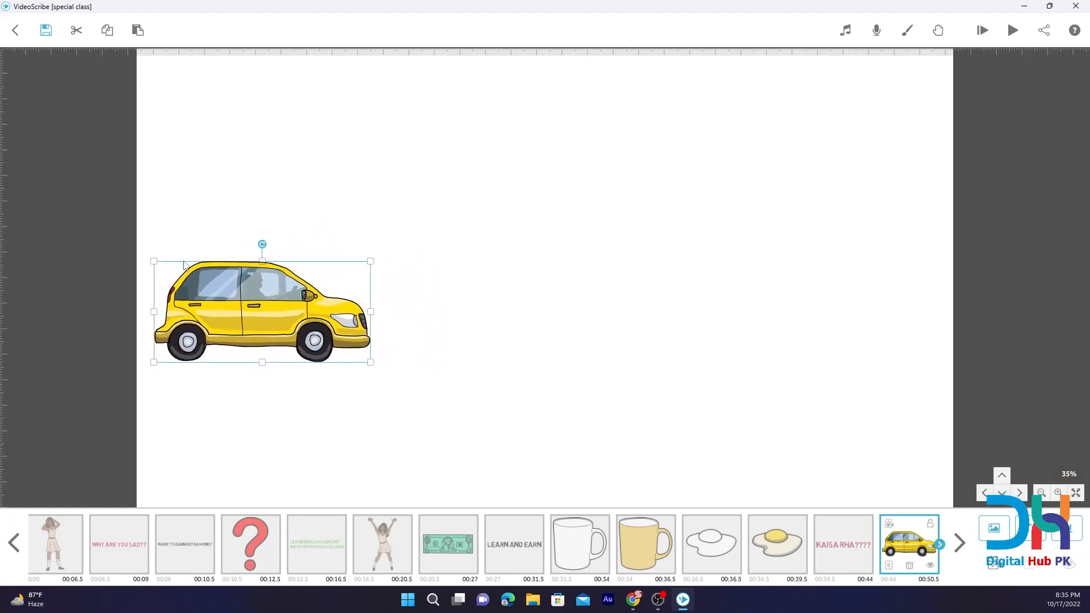
# Paste a copy of the yellow car and move it to the right edge of the canvas, roughly level with the first.
pyautogui.click(138, 30)
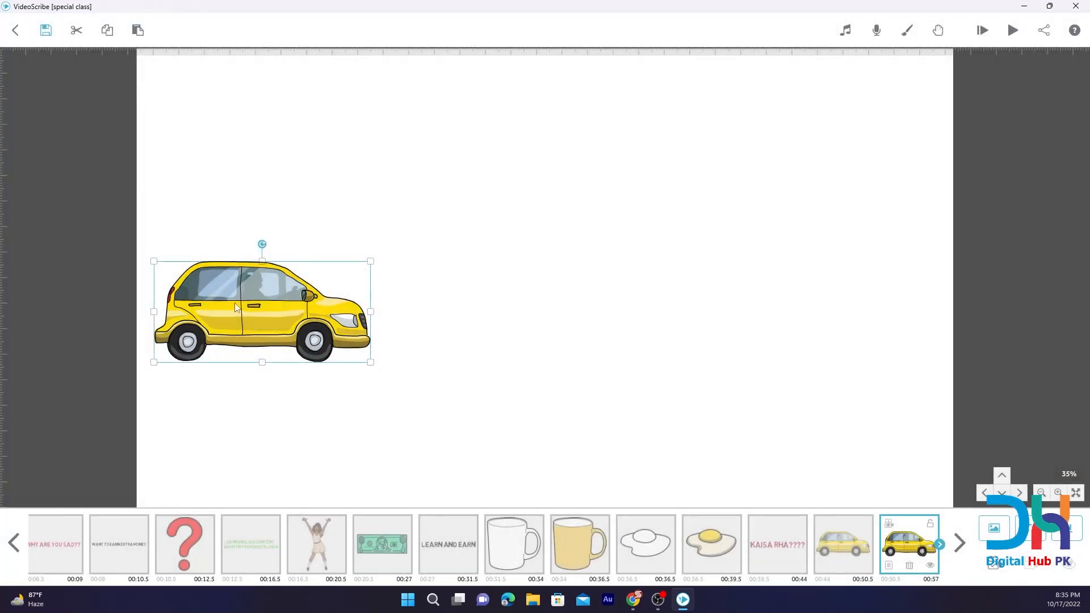
pyautogui.press('Right')
pyautogui.press('Right')
pyautogui.press('Right')
pyautogui.press('Right')
pyautogui.press('Right')
pyautogui.press('Right')
pyautogui.press('Right')
pyautogui.press('Right')
pyautogui.press('Right')
pyautogui.press('Right')
pyautogui.press('Right')
pyautogui.press('Right')
pyautogui.press('Right')
pyautogui.press('Right')
pyautogui.press('Right')
pyautogui.press('Right')
pyautogui.press('Right')
pyautogui.press('Right')
pyautogui.press('Right')
pyautogui.press('Right')
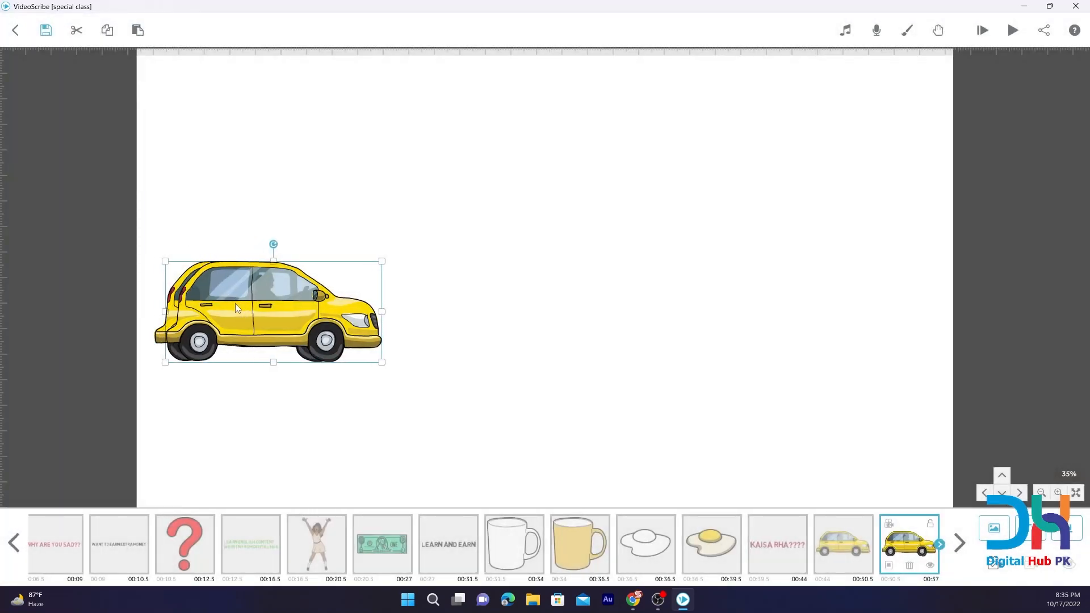
pyautogui.press('Right')
pyautogui.press('Right')
pyautogui.press('Right')
pyautogui.press('Right')
pyautogui.press('Right')
pyautogui.press('Right')
pyautogui.press('Right')
pyautogui.press('Right')
pyautogui.press('Right')
pyautogui.press('Right')
pyautogui.press('Right')
pyautogui.press('Right')
pyautogui.press('Right')
pyautogui.press('Right')
pyautogui.press('Right')
pyautogui.press('Right')
pyautogui.press('Right')
pyautogui.press('Right')
pyautogui.press('Right')
pyautogui.press('Right')
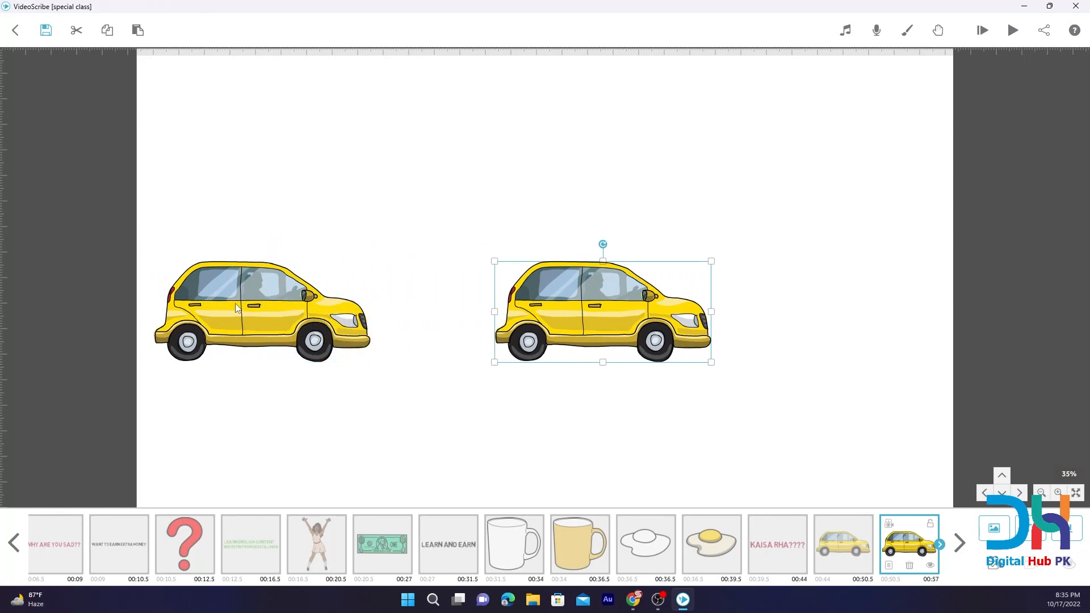
pyautogui.press('Right')
pyautogui.press('Right')
pyautogui.press('Right')
pyautogui.press('Right')
pyautogui.press('Right')
pyautogui.press('Right')
pyautogui.press('Right')
pyautogui.press('Right')
pyautogui.press('Right')
pyautogui.press('Right')
pyautogui.press('Right')
pyautogui.press('Right')
pyautogui.press('Right')
pyautogui.press('Right')
pyautogui.press('Right')
pyautogui.press('Right')
pyautogui.press('Right')
pyautogui.press('Right')
pyautogui.press('Right')
pyautogui.press('Right')
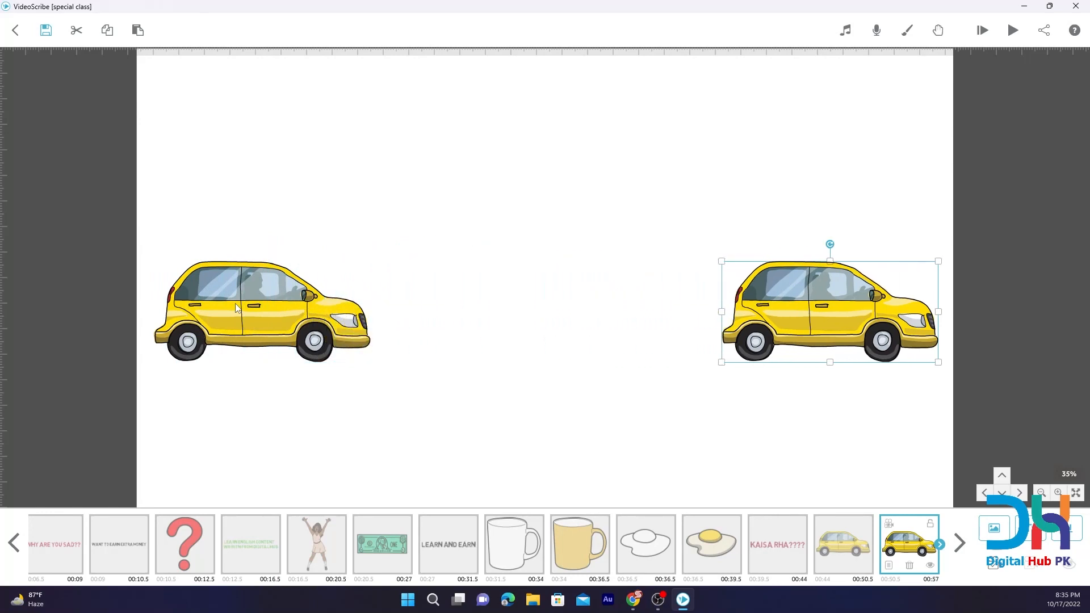
pyautogui.press('Right')
pyautogui.press('Right')
pyautogui.press('Right')
pyautogui.press('Right')
pyautogui.press('Right')
pyautogui.press('Right')
pyautogui.press('Right')
pyautogui.press('Right')
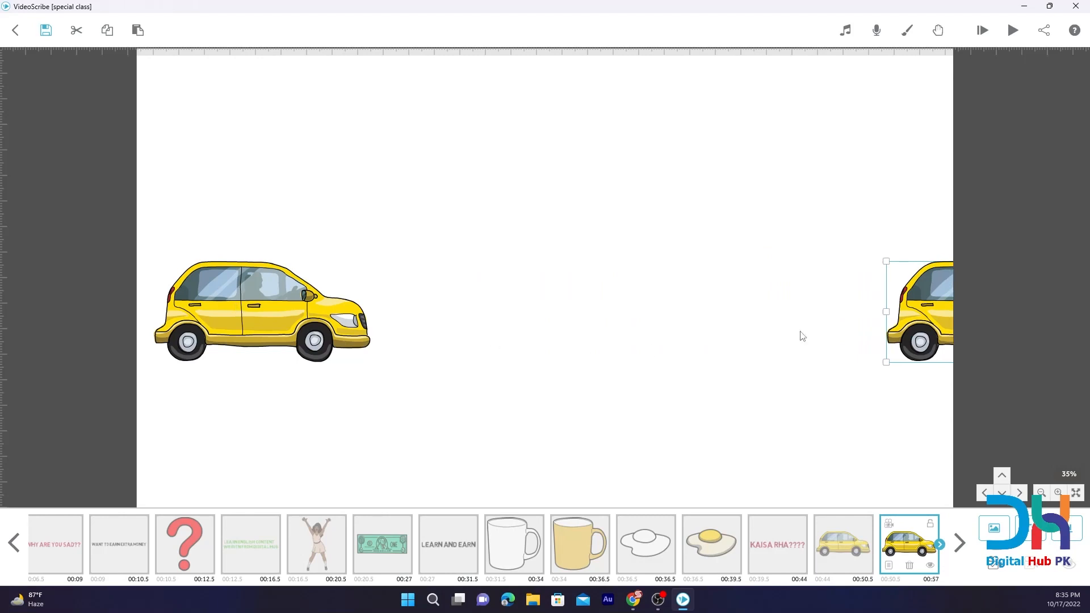
pyautogui.moveTo(925, 315); pyautogui.dragTo(771, 316)
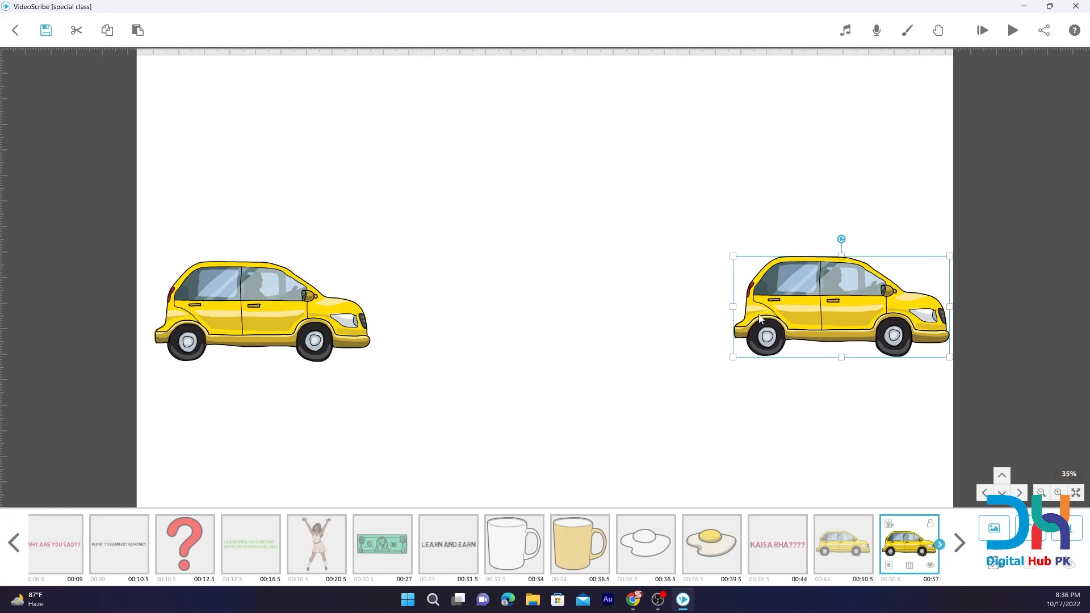
# Set the second yellow car's drawing option to Morph, using the first yellow car as the image to morph from.
pyautogui.click(833, 544)
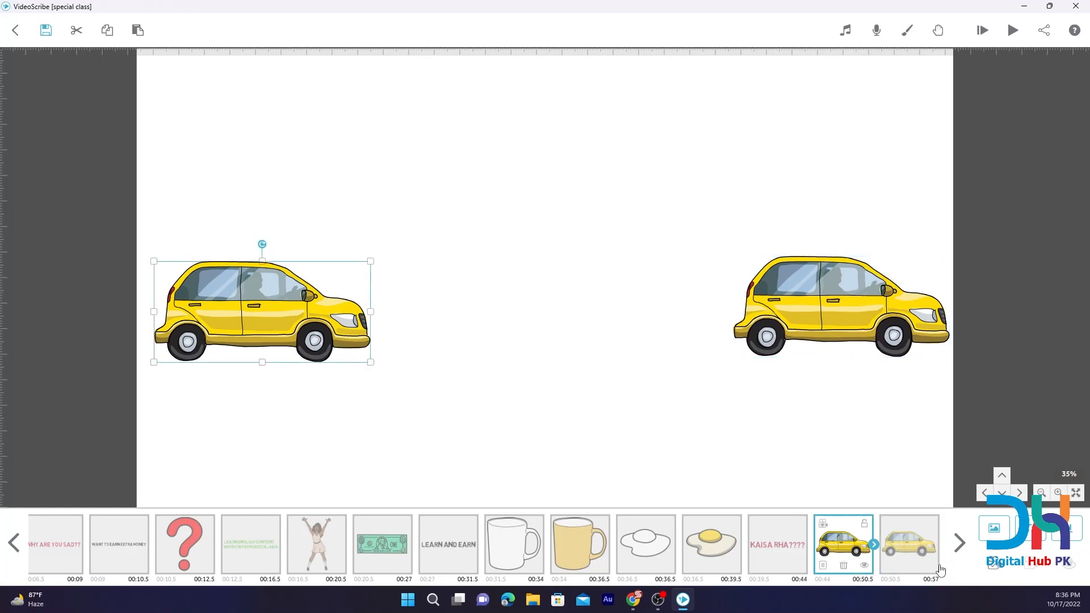
pyautogui.click(911, 549)
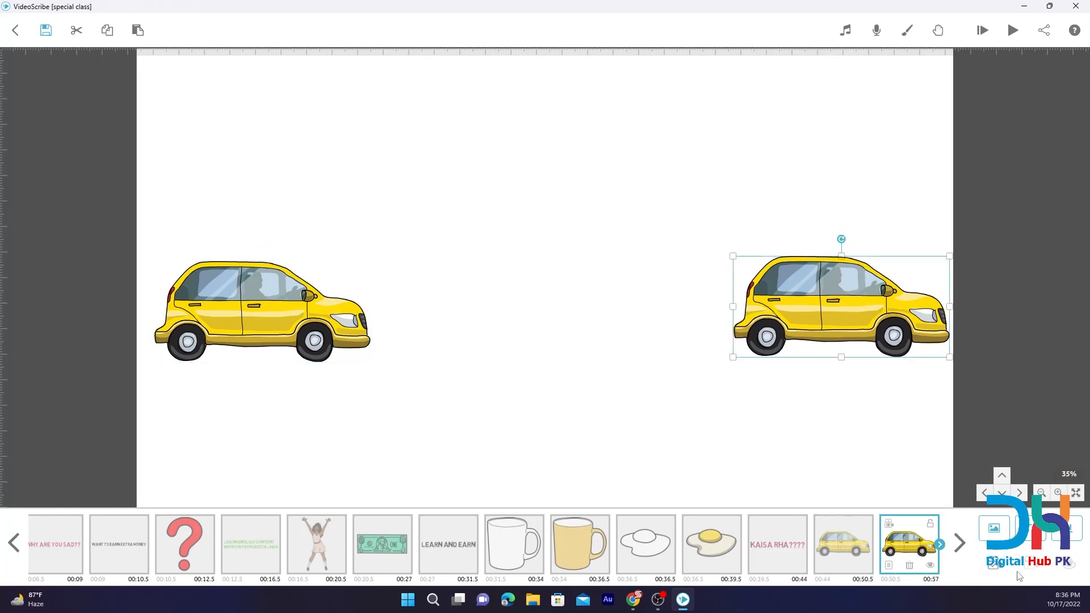
pyautogui.click(851, 542)
pyautogui.click(890, 563)
pyautogui.click(888, 566)
pyautogui.click(518, 199)
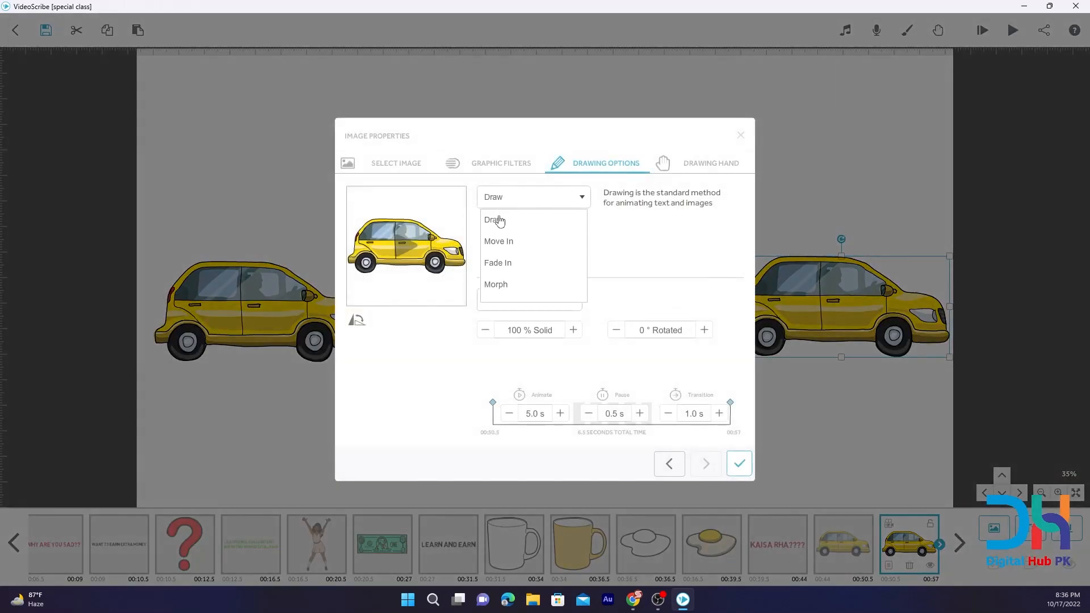
pyautogui.click(495, 285)
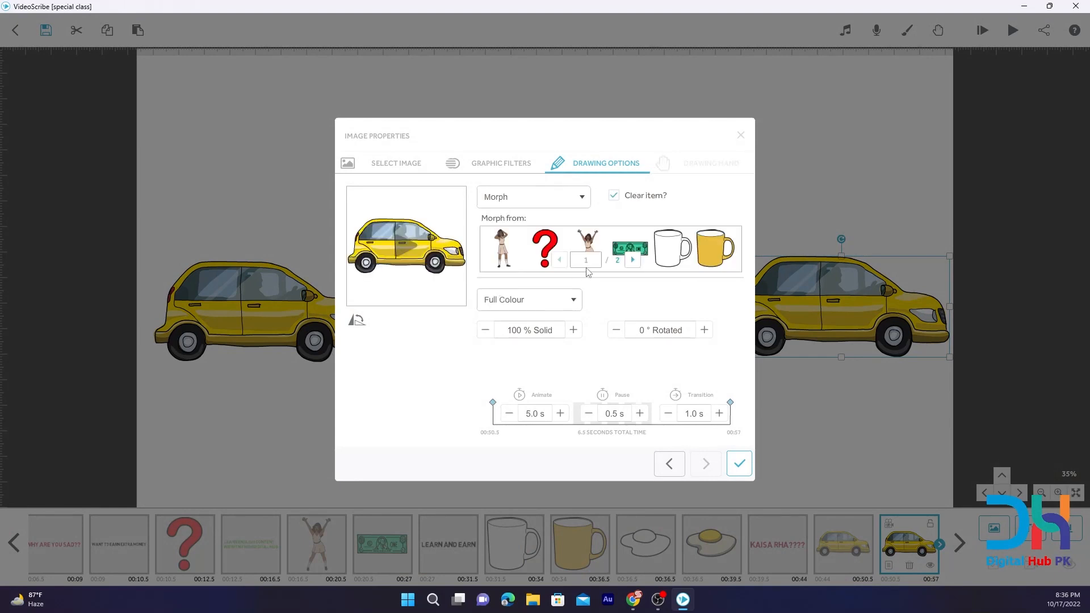
pyautogui.click(632, 259)
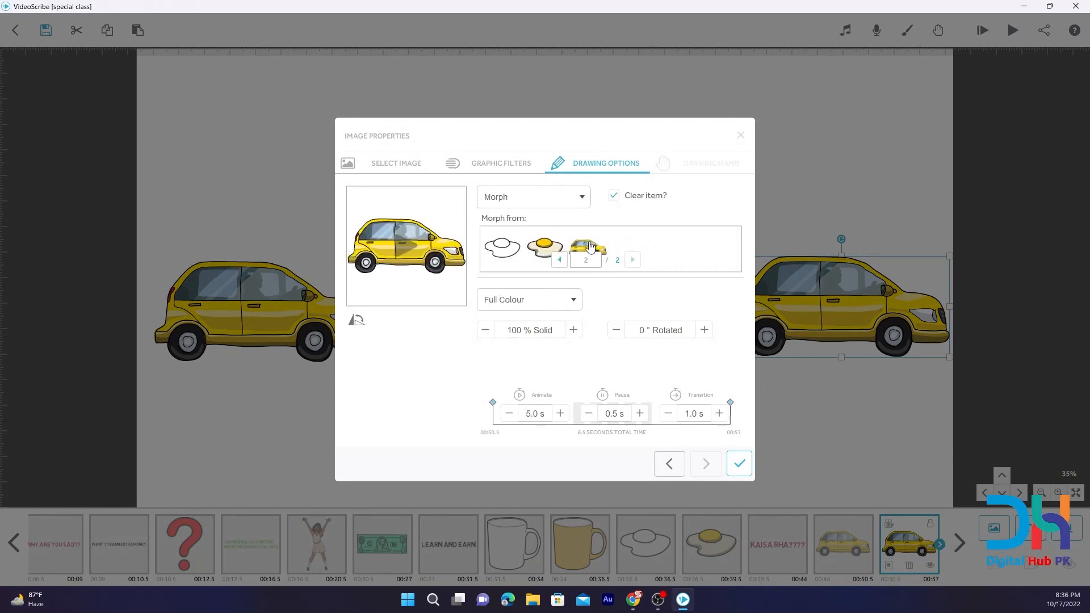
pyautogui.click(590, 245)
pyautogui.click(739, 462)
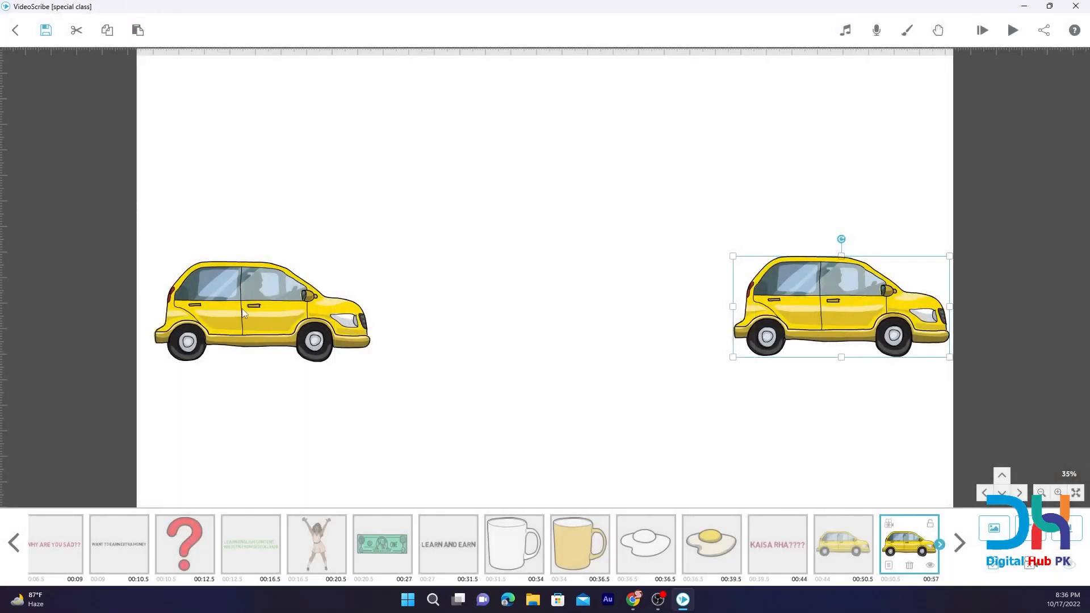
# Preview the car morph by playing the scribe from the first car onward.
pyautogui.click(242, 313)
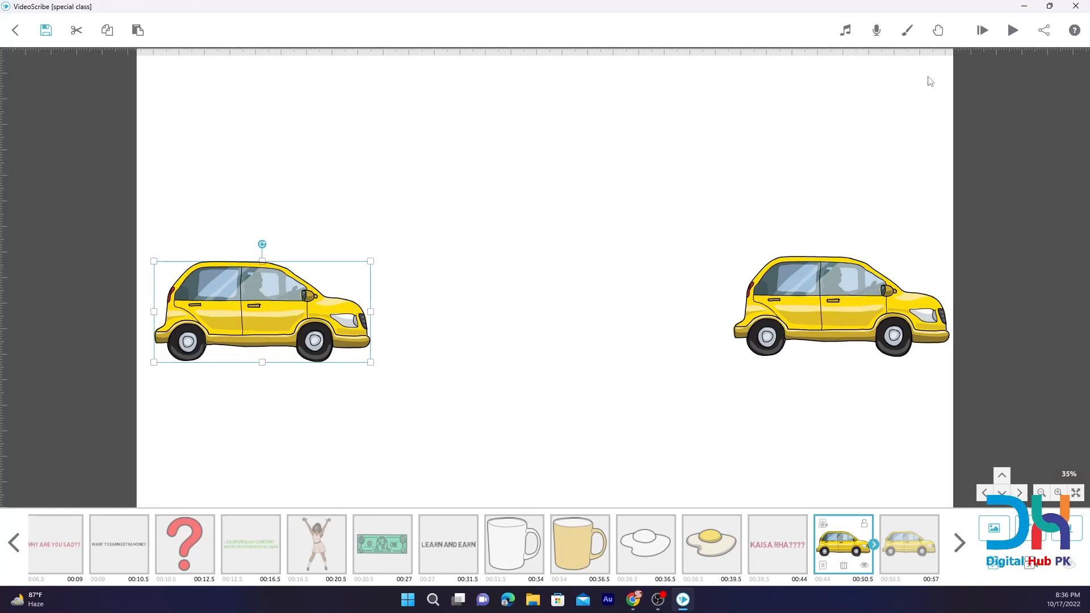
pyautogui.click(974, 43)
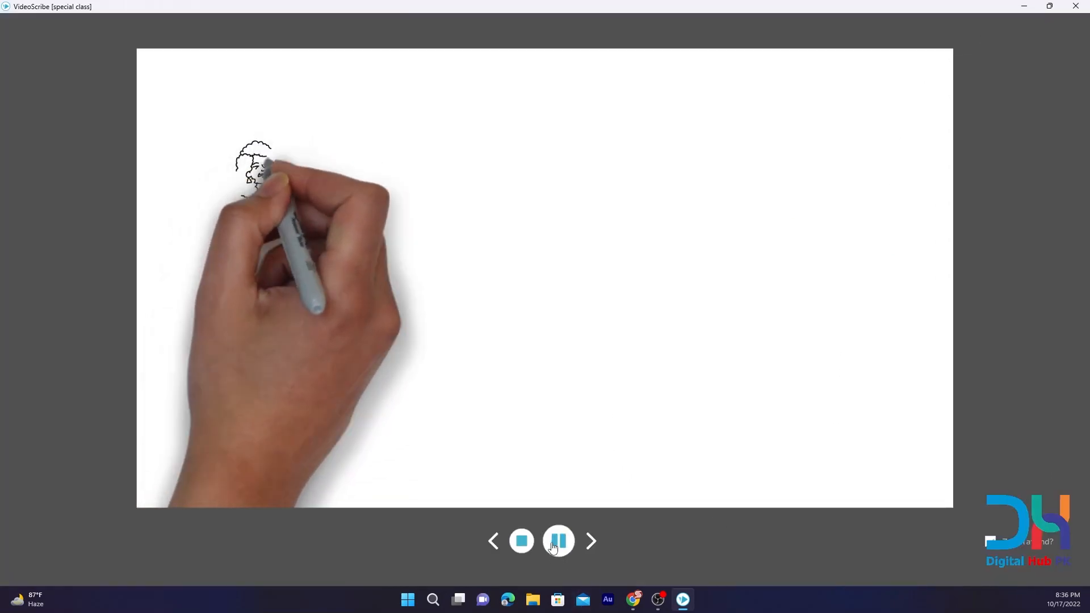
pyautogui.click(529, 546)
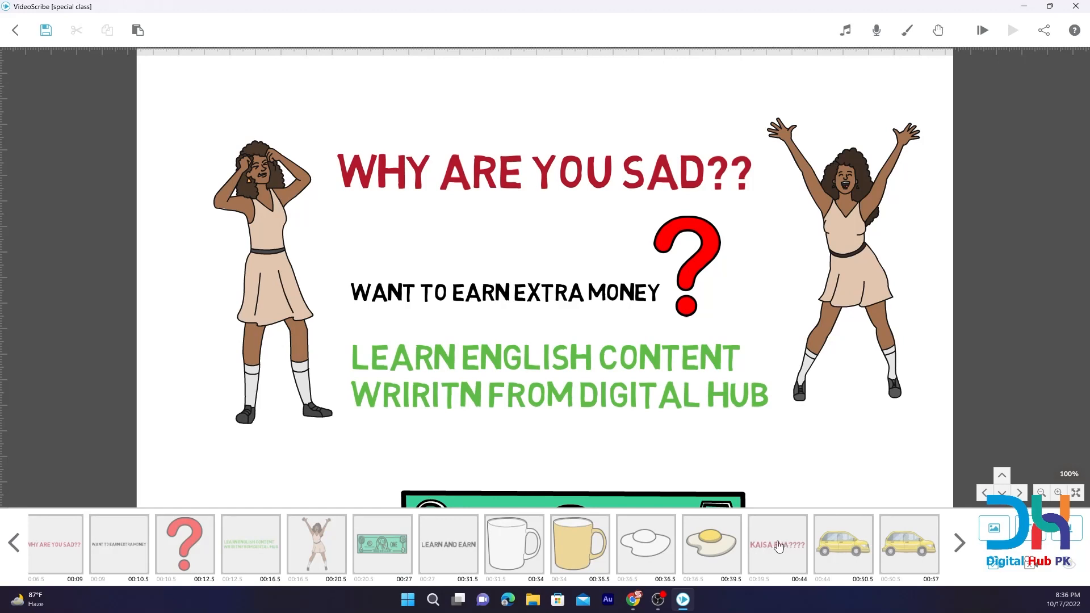
pyautogui.click(843, 547)
pyautogui.click(1014, 33)
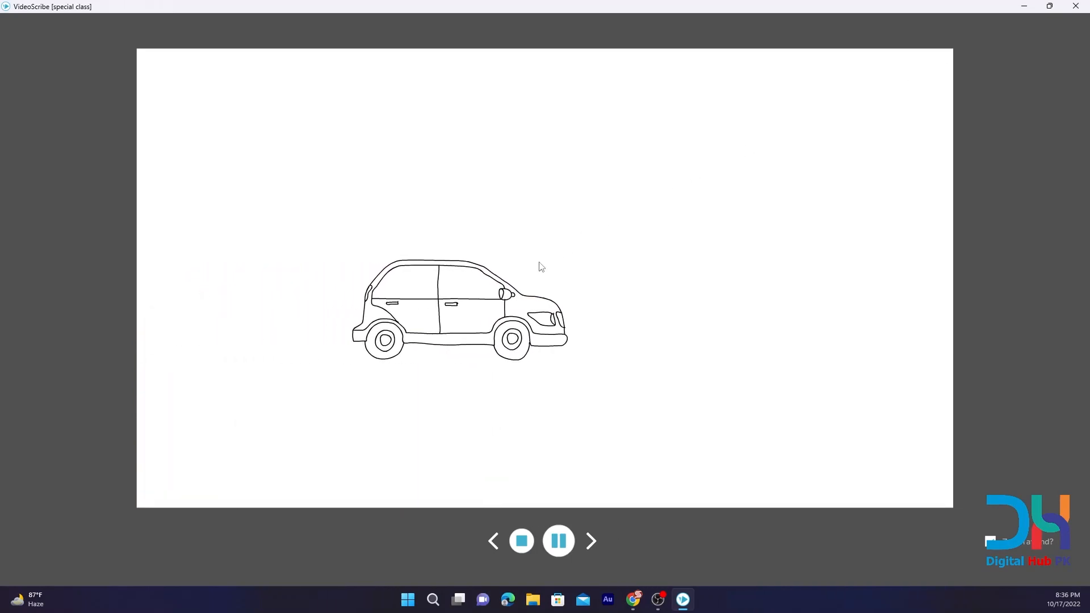
pyautogui.click(522, 541)
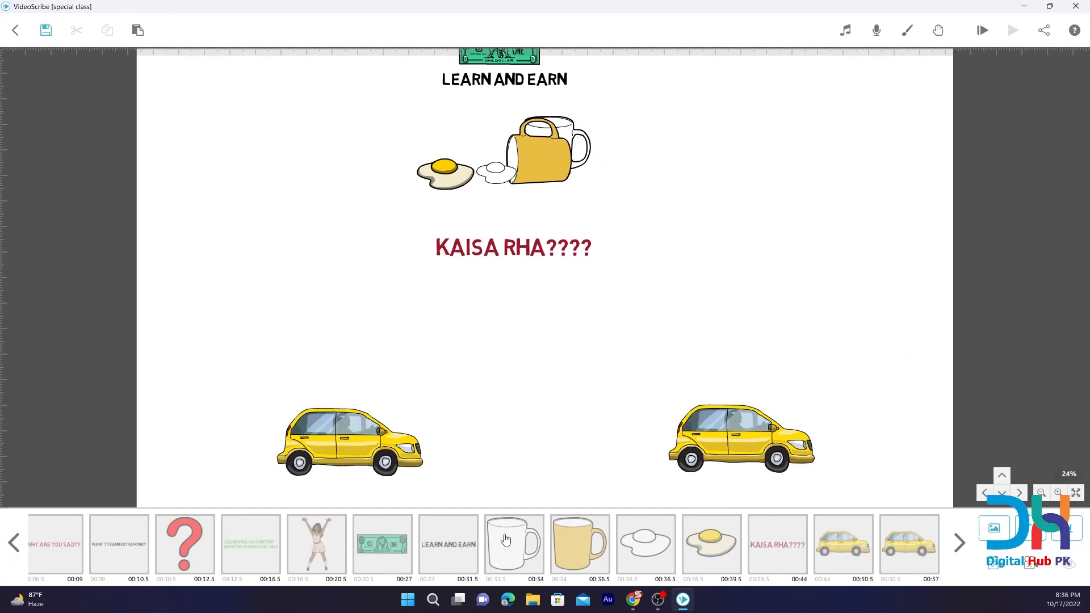
# Hide the coloured mug to view the outline mug behind it, and show the coloured mug again.
pyautogui.click(506, 538)
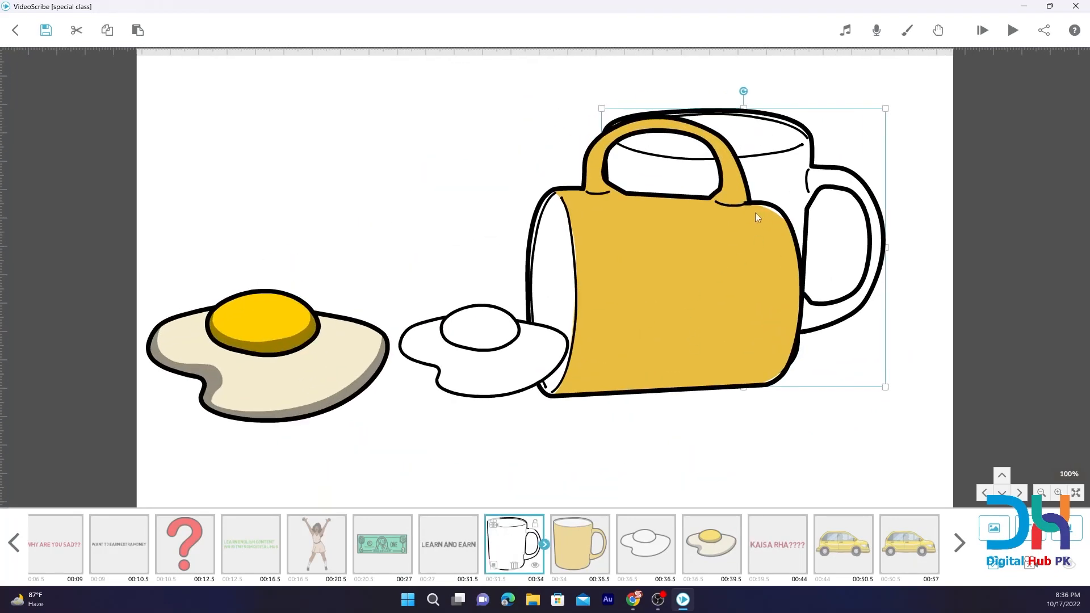
pyautogui.click(589, 561)
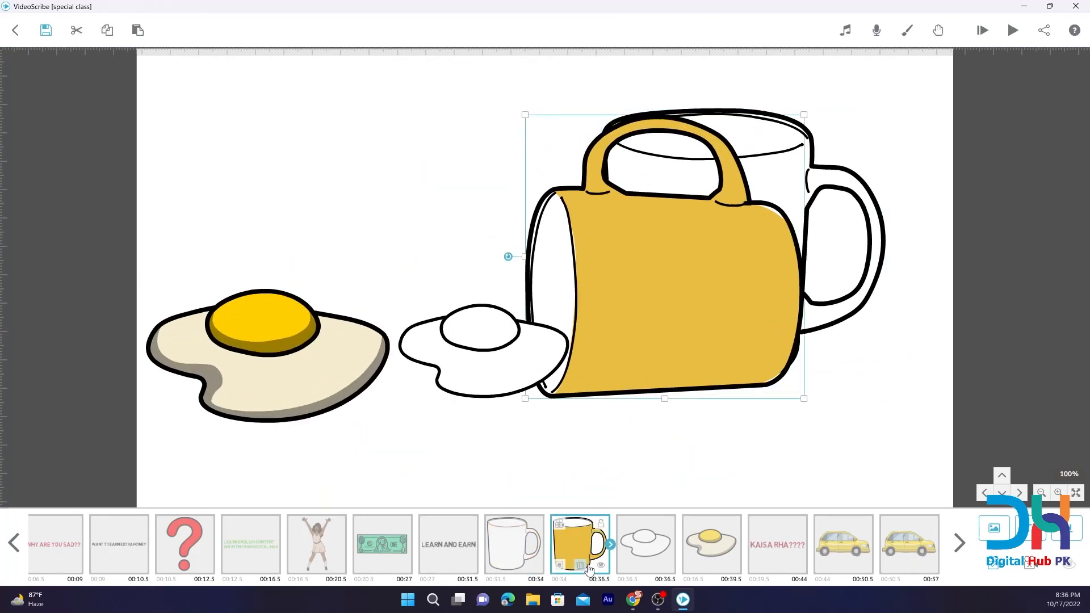
pyautogui.click(601, 565)
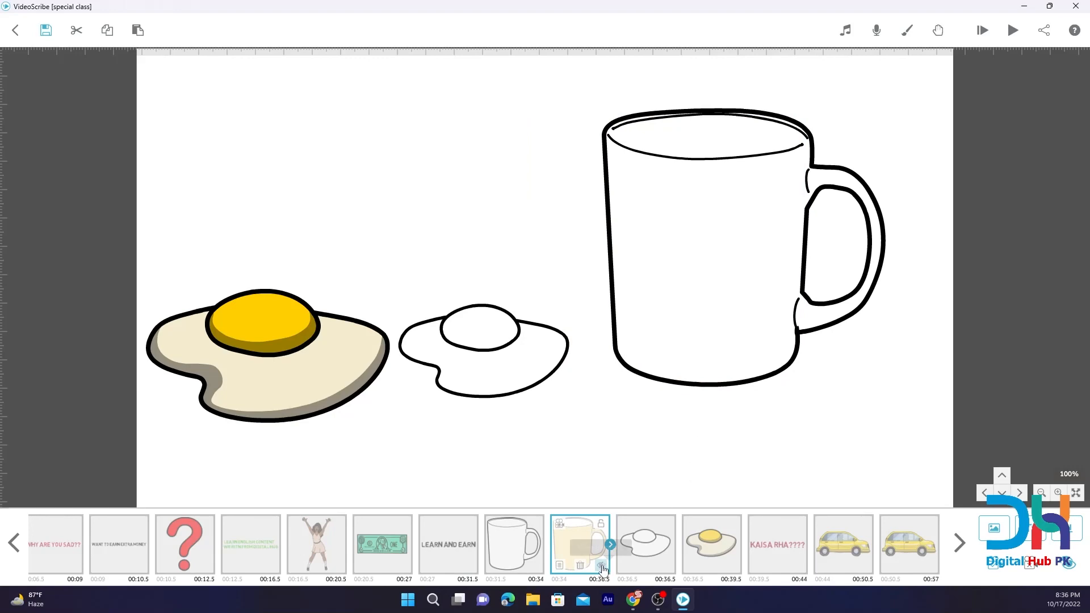
pyautogui.click(600, 565)
# Set the first car to Outline with the Move In animation, and preview the scribe from that car.
pyautogui.click(854, 540)
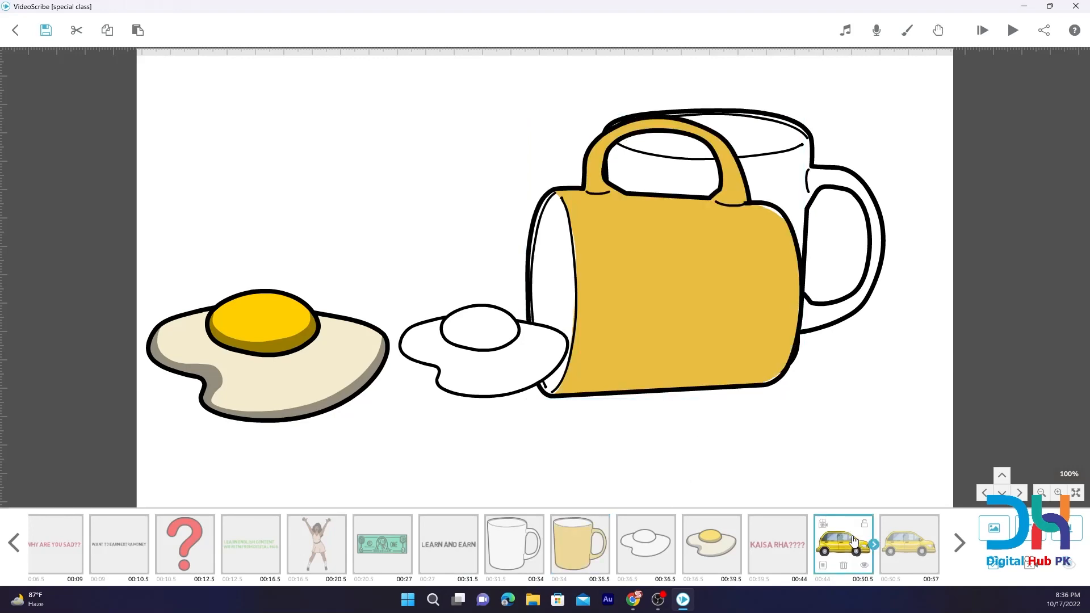
pyautogui.click(823, 566)
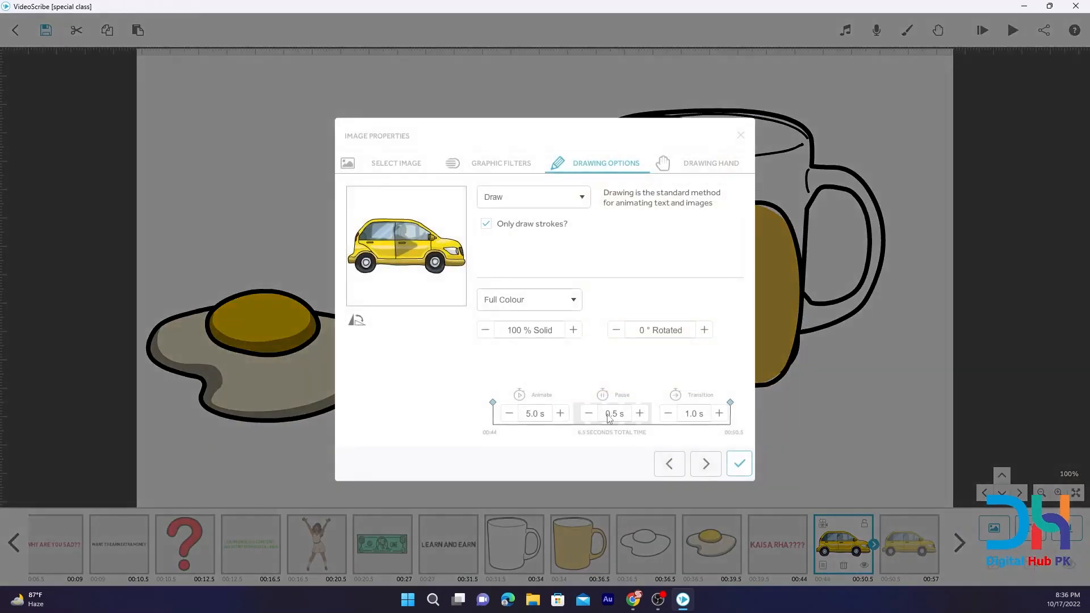
pyautogui.click(538, 302)
pyautogui.click(507, 345)
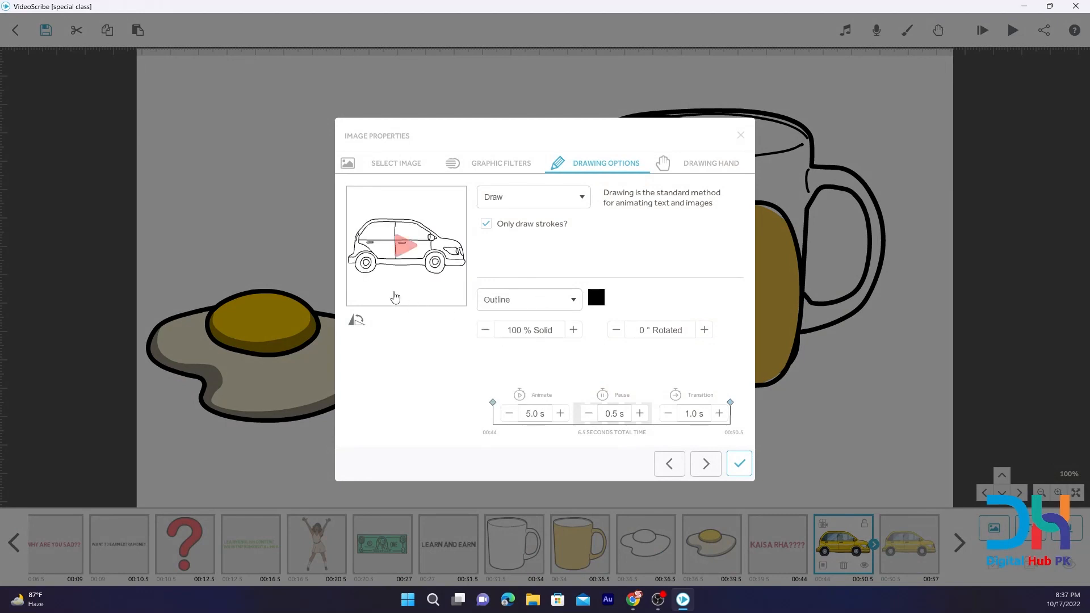
pyautogui.click(514, 195)
pyautogui.click(508, 243)
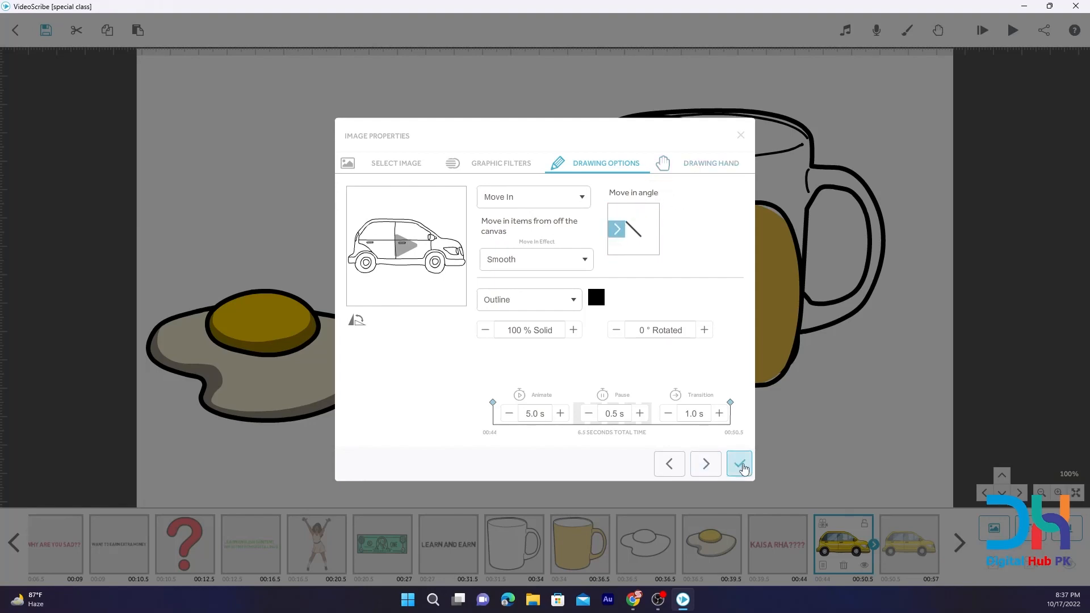
pyautogui.click(740, 464)
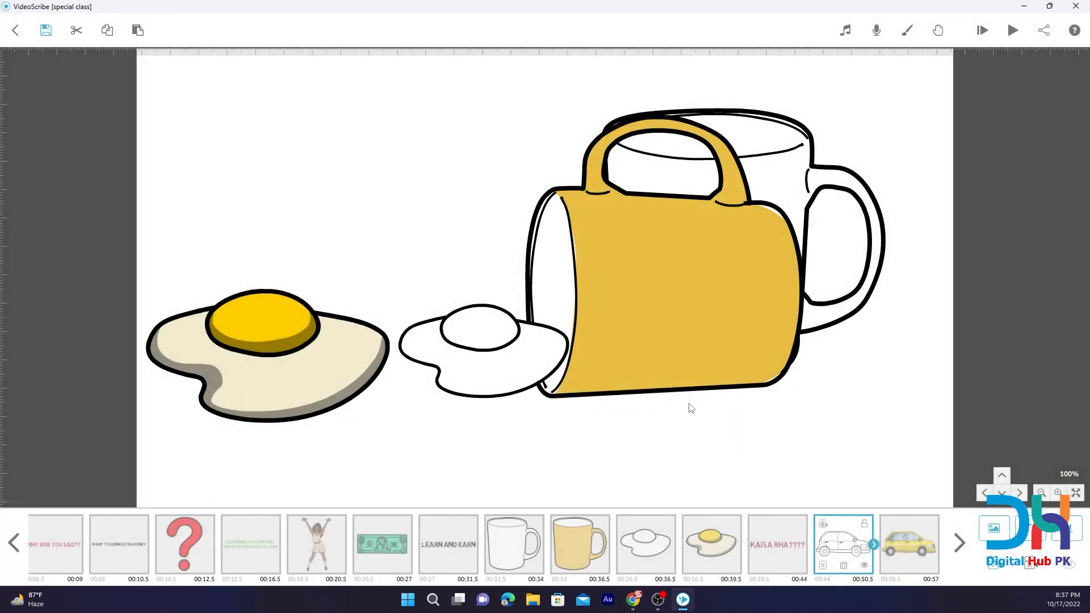
pyautogui.click(1013, 30)
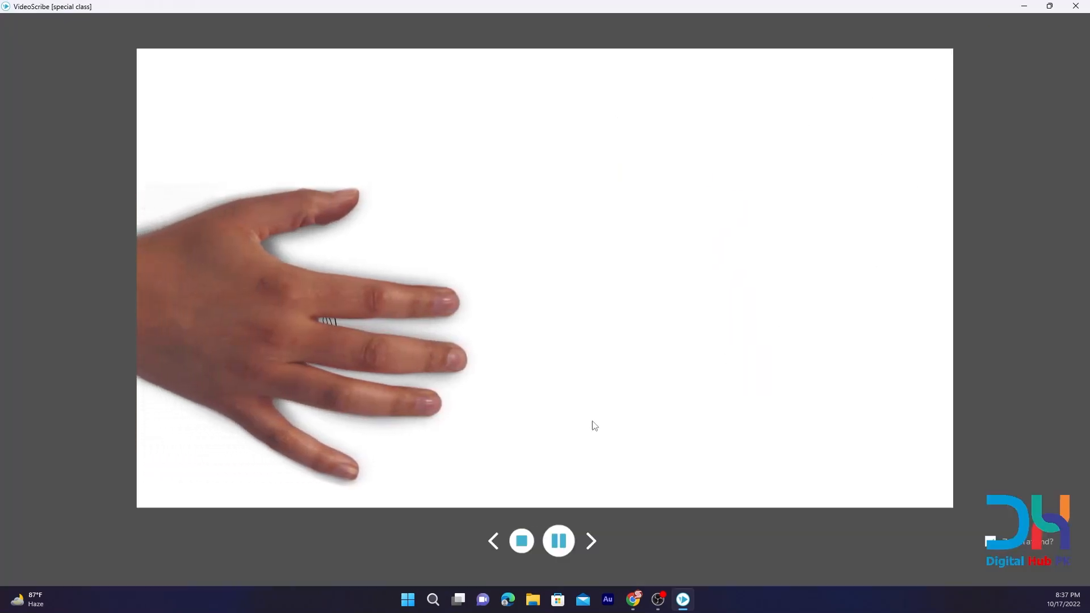
pyautogui.click(527, 540)
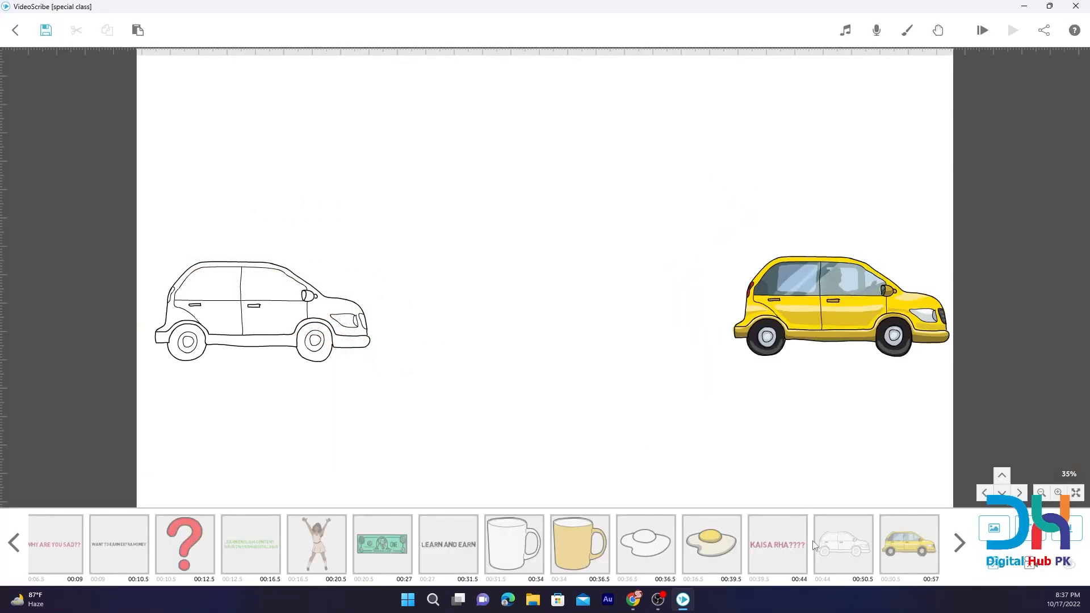
# Try to set the outline car's drawing hand to No Hand, and preview the scribe from that car.
pyautogui.click(824, 547)
pyautogui.click(822, 566)
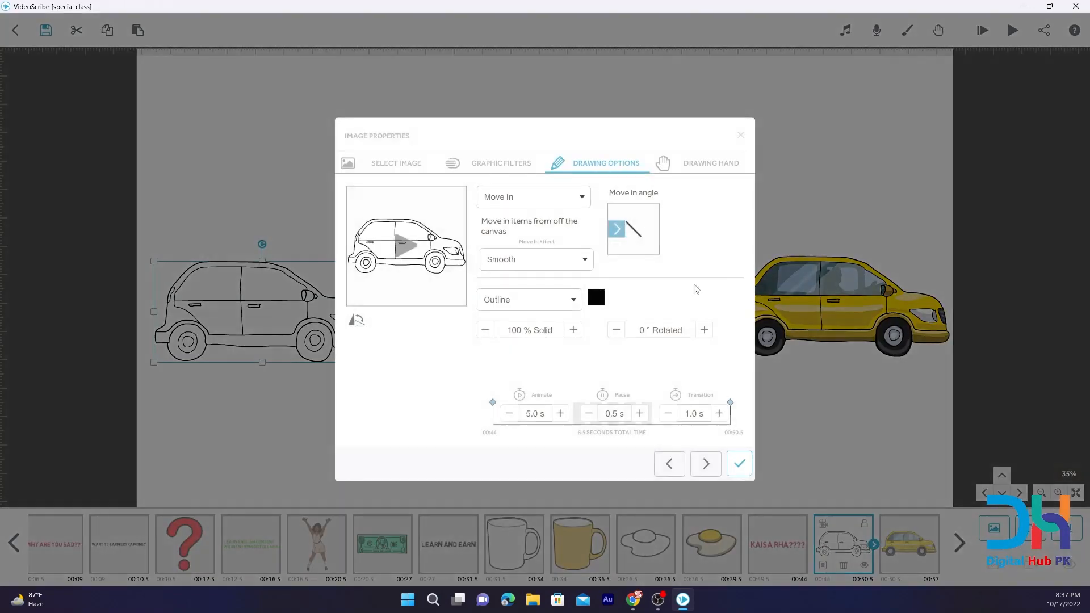
pyautogui.click(704, 163)
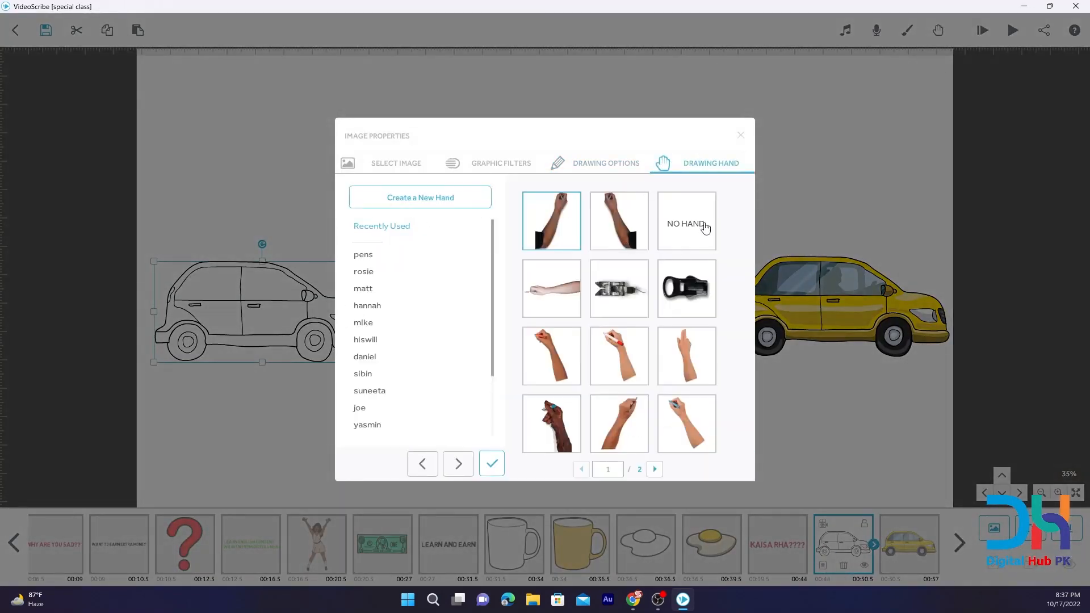
pyautogui.click(706, 219)
pyautogui.click(710, 417)
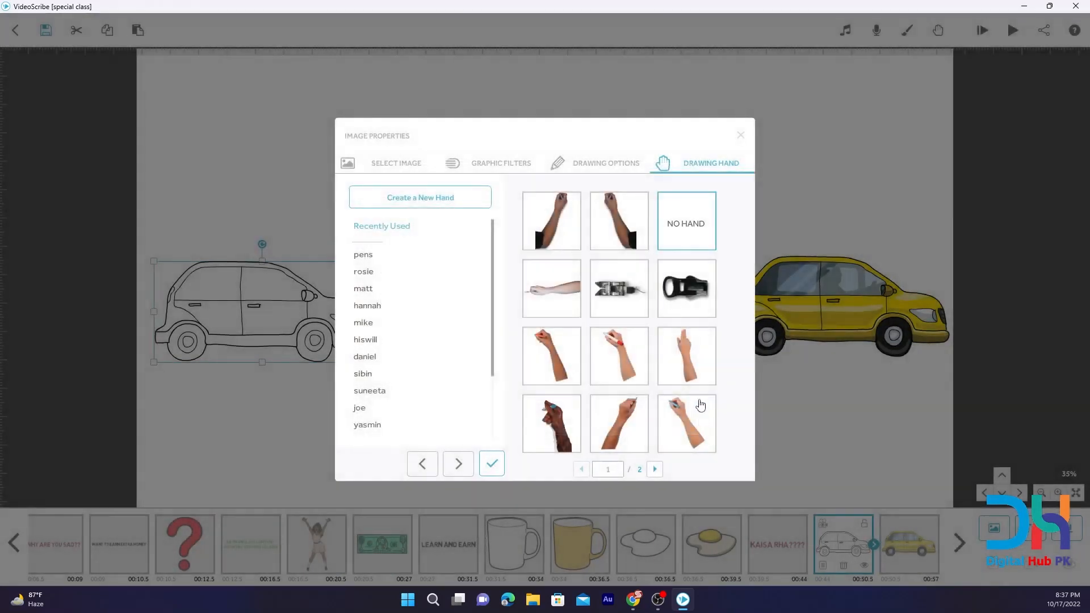
pyautogui.click(740, 135)
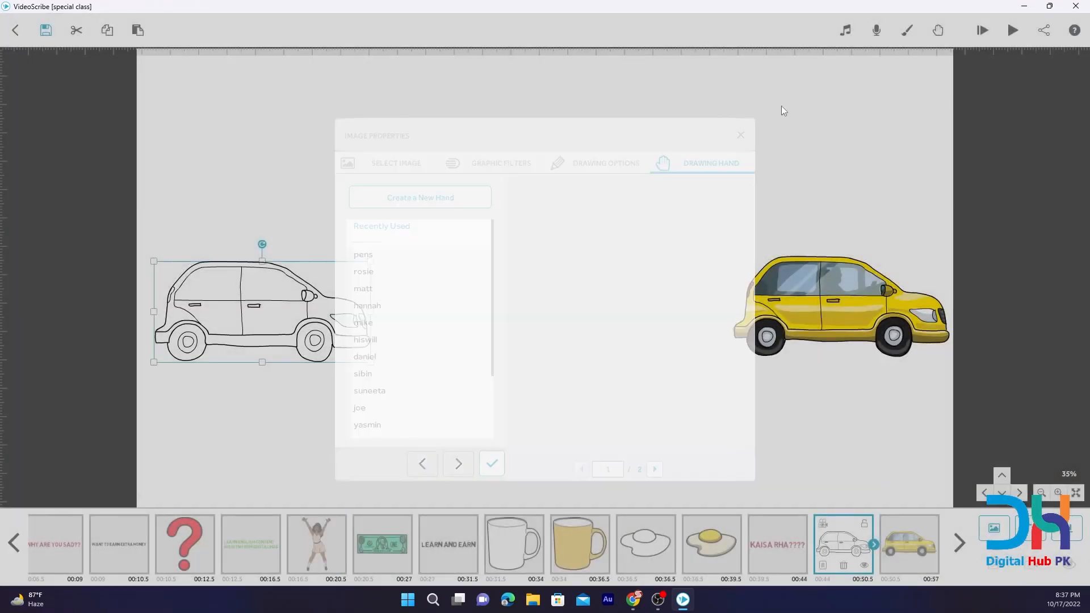
pyautogui.click(1012, 30)
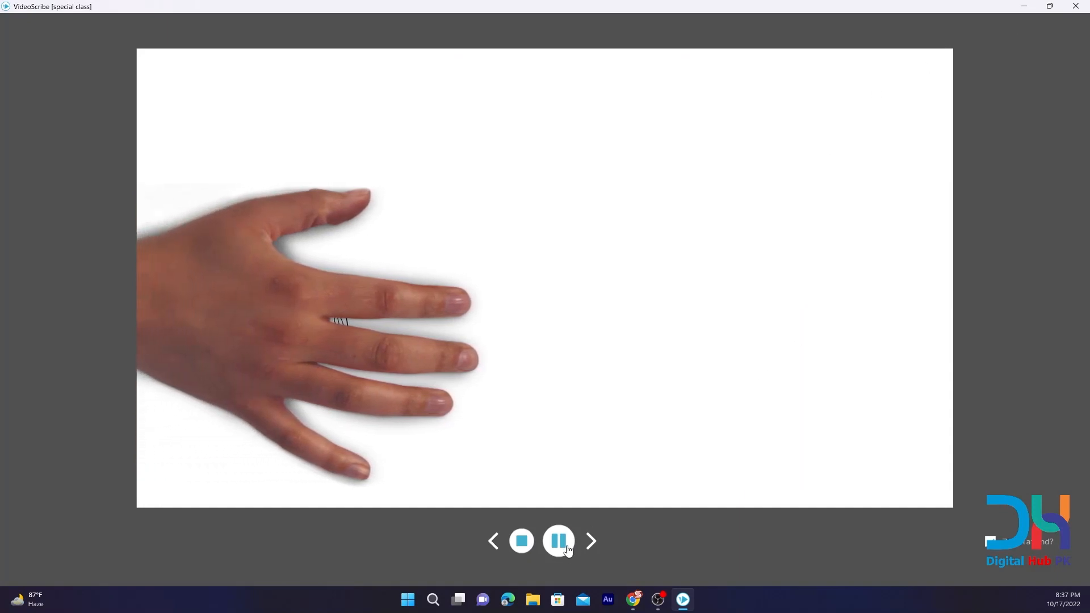
pyautogui.click(522, 541)
# Apply No Hand as the outline car's drawing hand and preview the car morph.
pyautogui.click(820, 552)
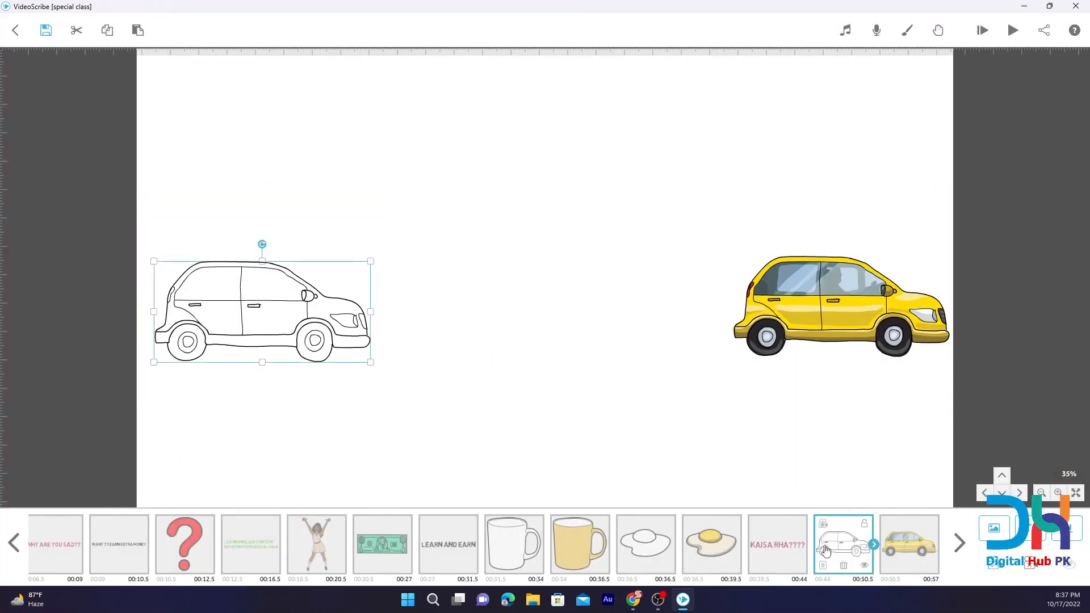
pyautogui.click(824, 565)
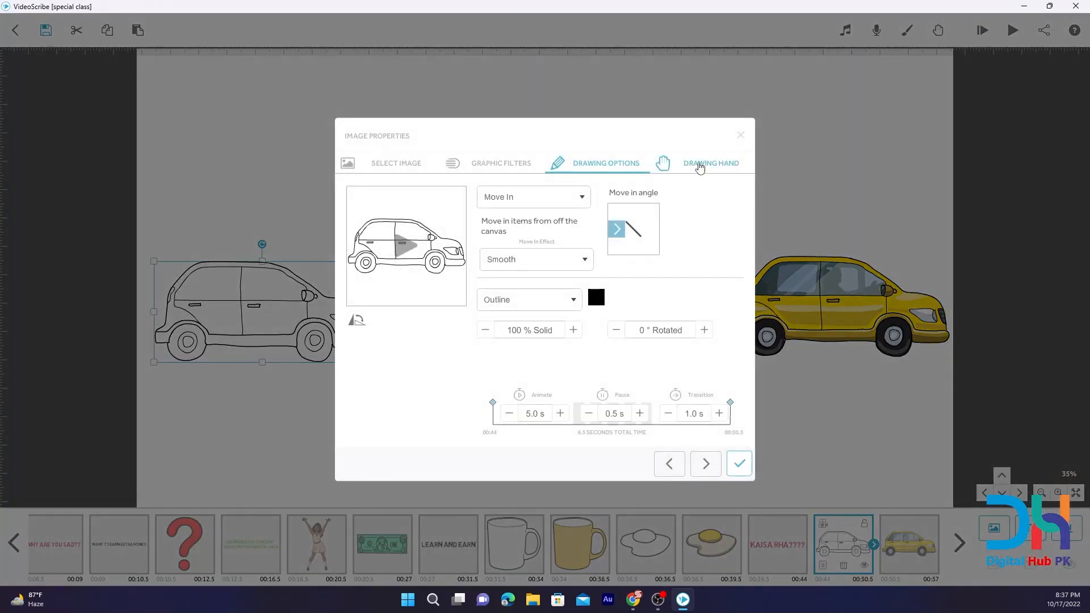
pyautogui.click(700, 164)
pyautogui.click(689, 223)
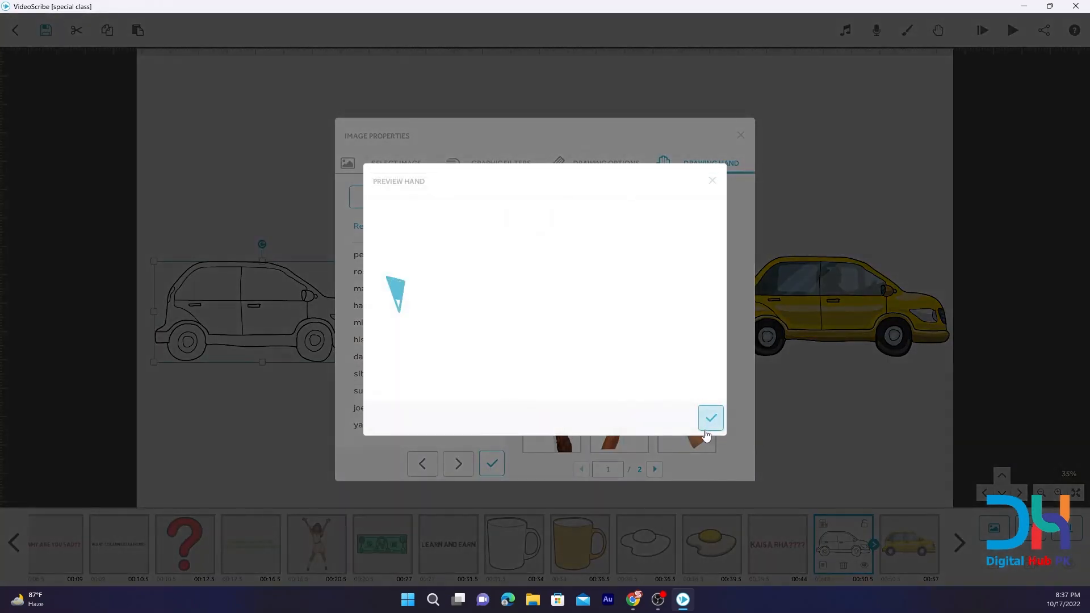
pyautogui.click(709, 426)
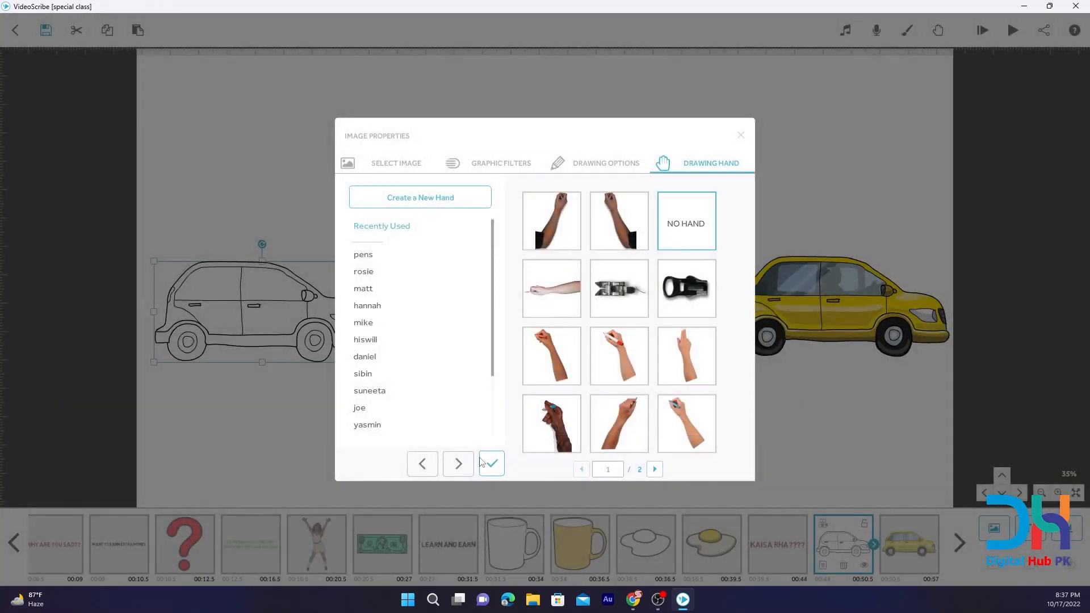
pyautogui.click(491, 463)
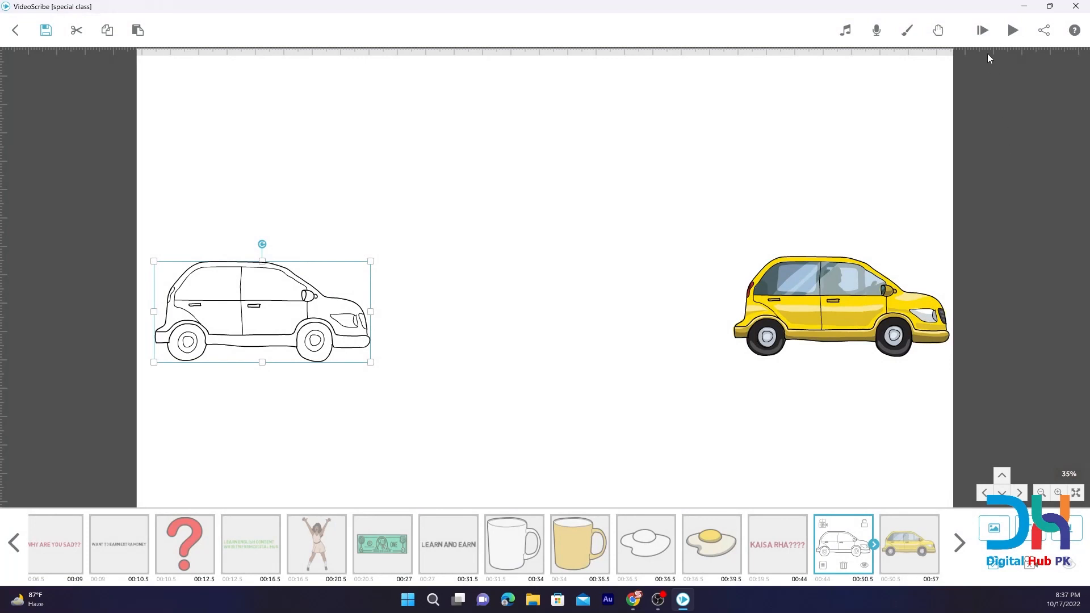
pyautogui.click(1012, 30)
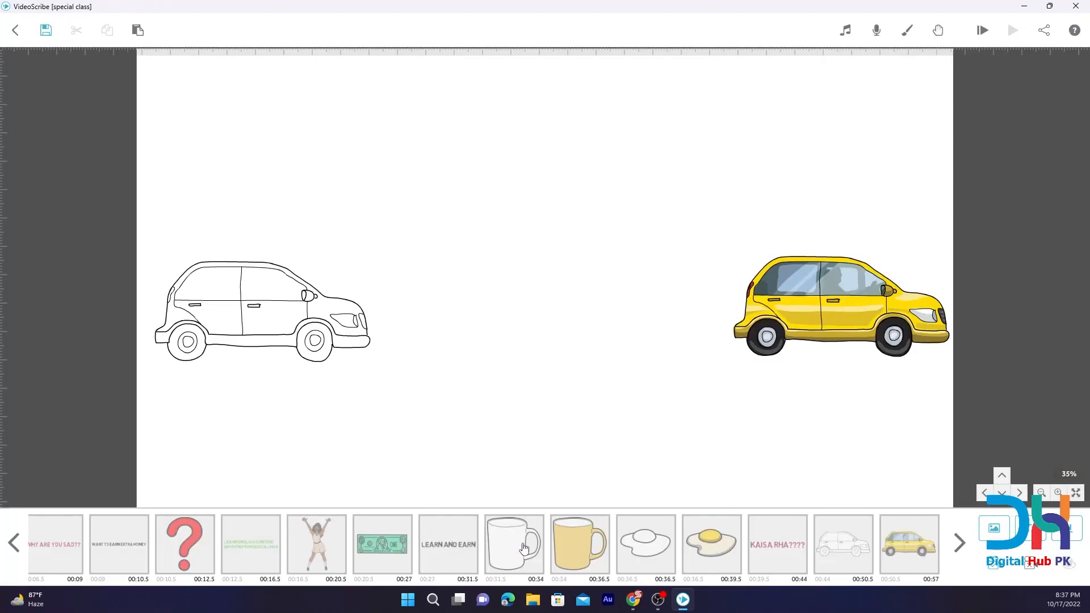
pyautogui.click(522, 542)
# Shorten the outline car's animate, pause and transition times to 0.5 seconds in total.
pyautogui.click(864, 548)
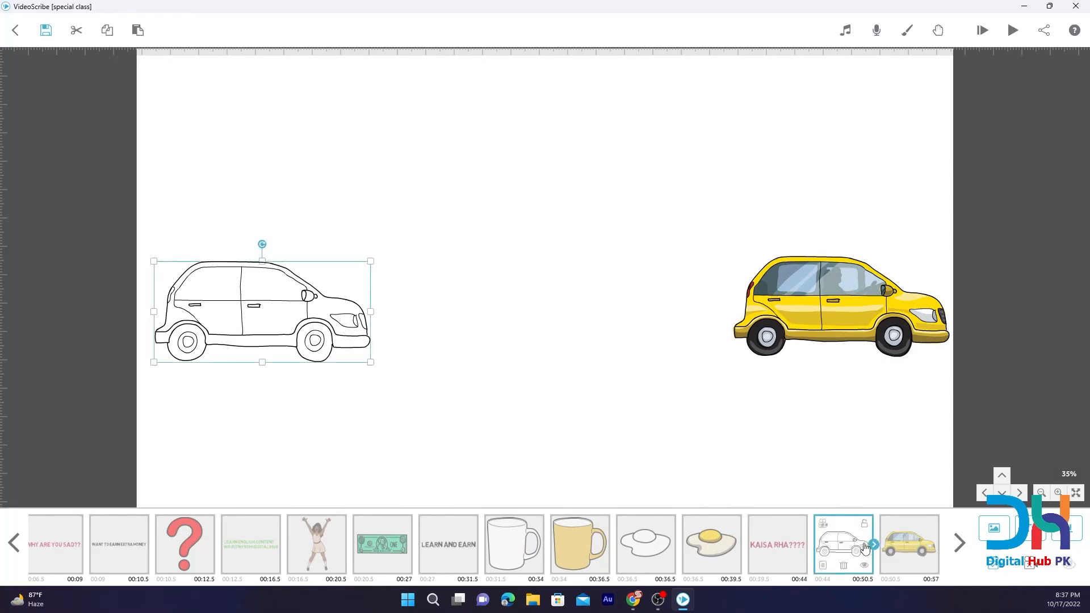
pyautogui.click(822, 566)
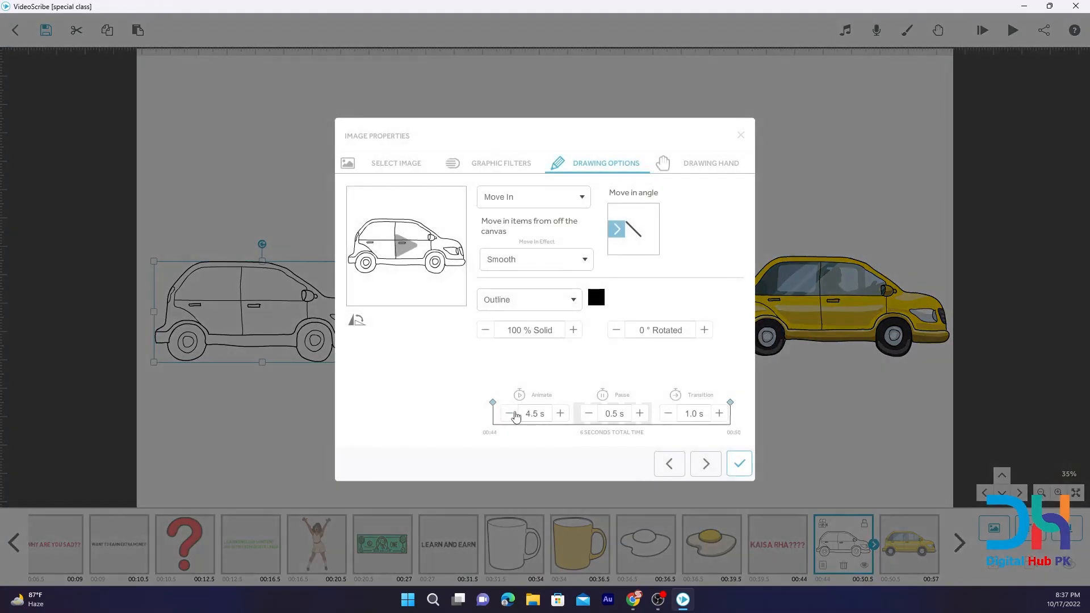
pyautogui.click(510, 413)
pyautogui.click(510, 414)
pyautogui.click(510, 413)
pyautogui.click(510, 413)
pyautogui.click(510, 413)
pyautogui.click(588, 414)
pyautogui.click(668, 413)
pyautogui.click(668, 413)
pyautogui.click(739, 463)
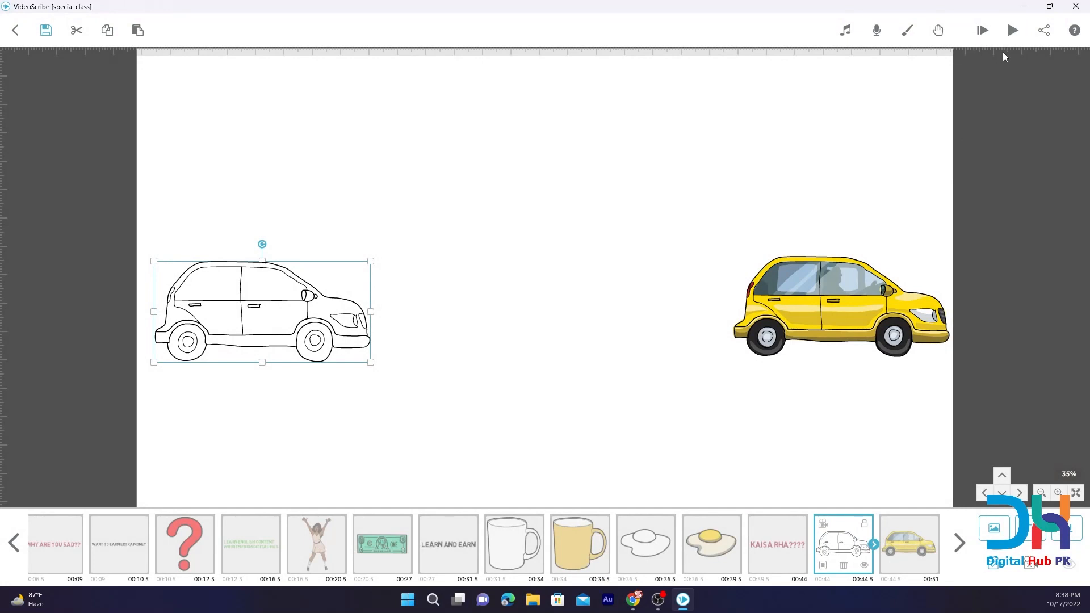
# Preview the car morph from the outline car, and check the yellow car's drawing options.
pyautogui.click(1012, 30)
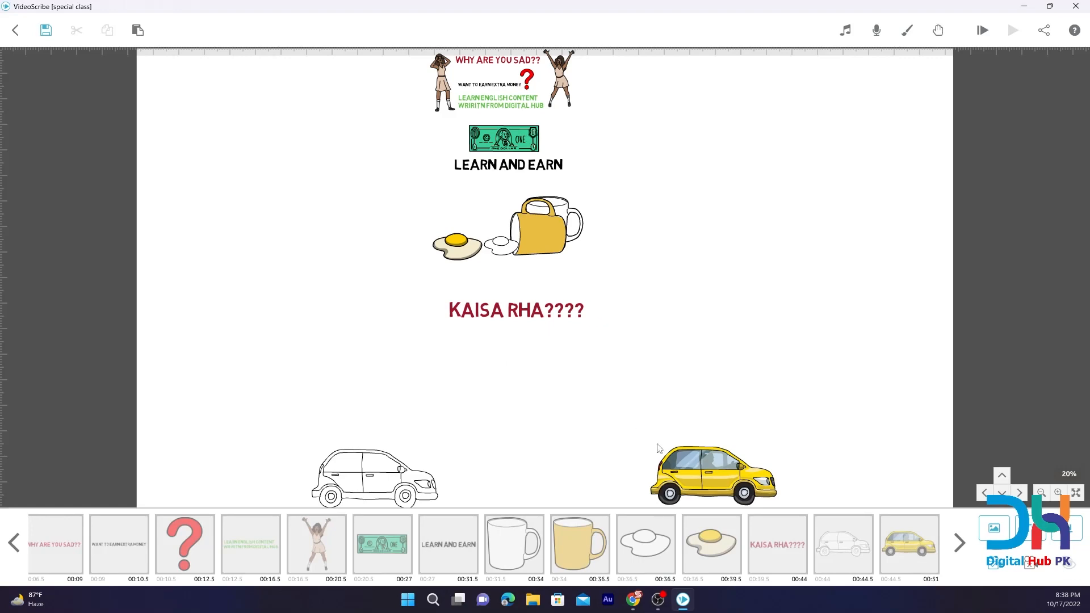
pyautogui.doubleClick(707, 475)
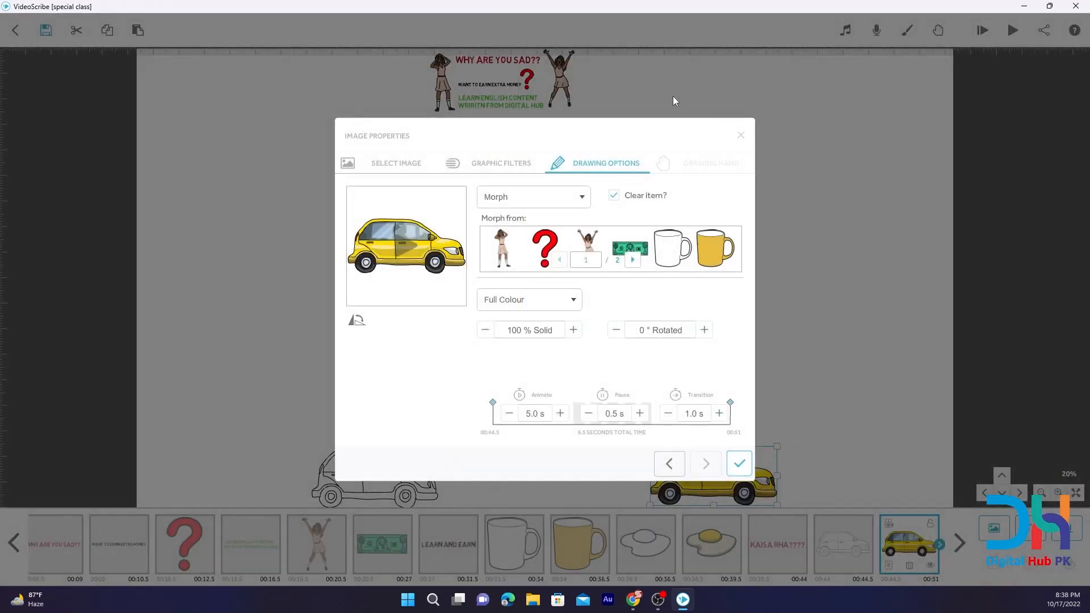
pyautogui.click(739, 463)
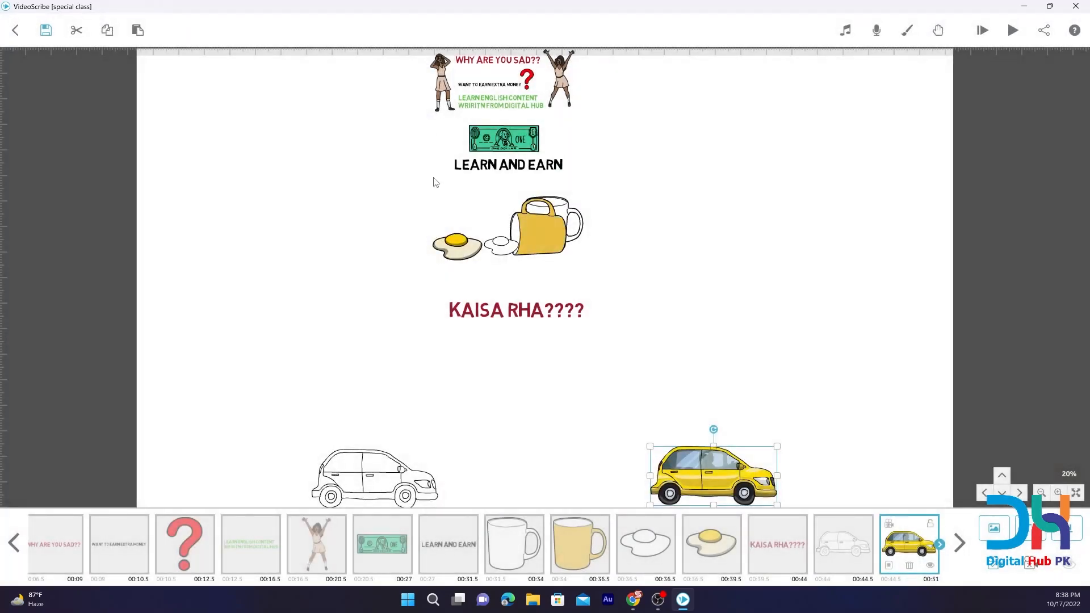
pyautogui.click(386, 457)
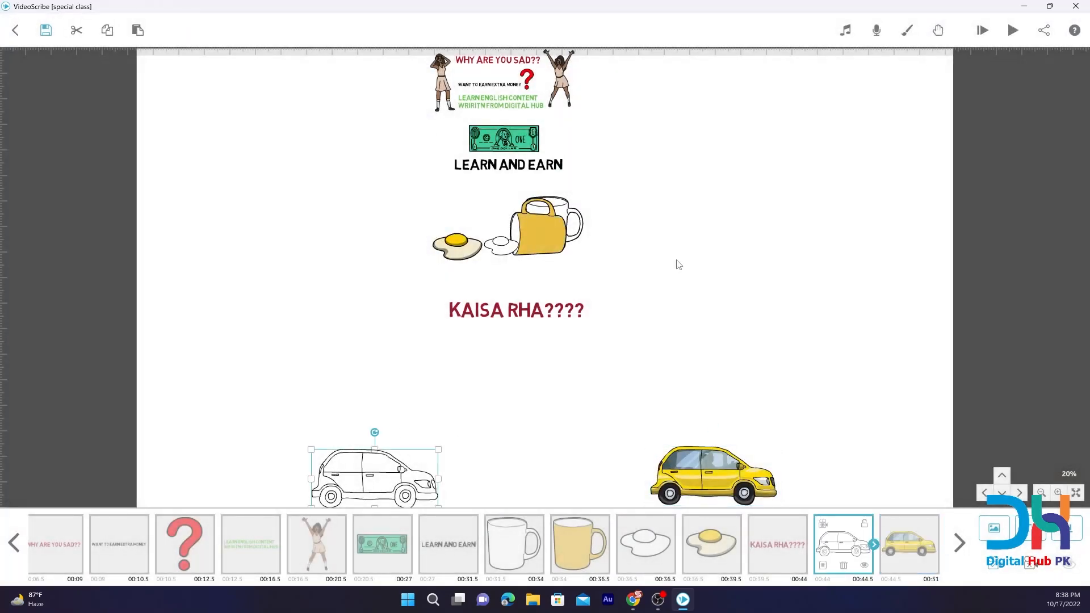
pyautogui.click(1012, 31)
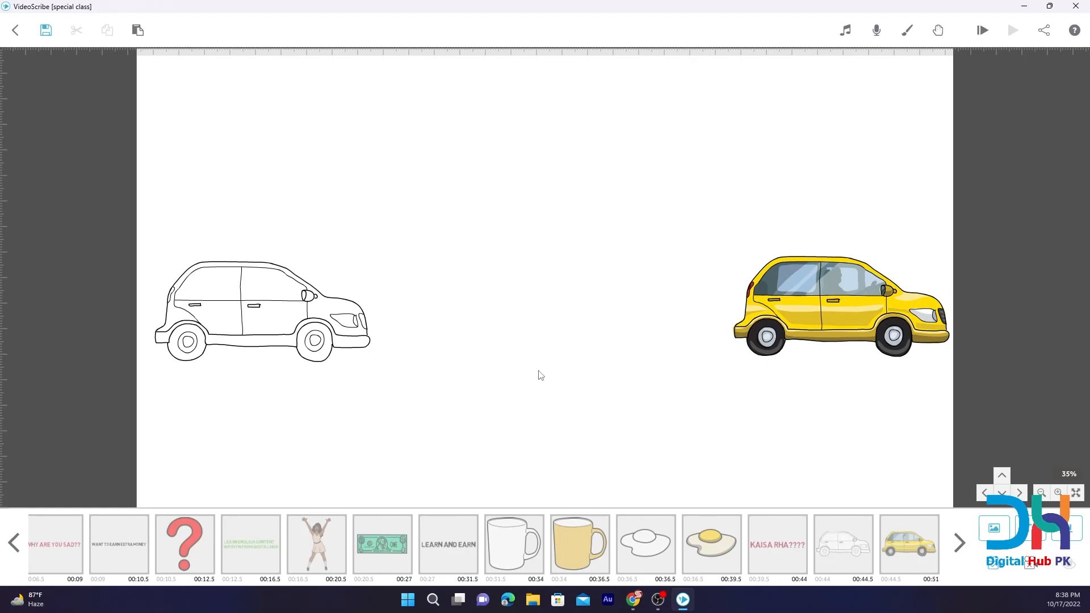
# Search the image library for a cycle, add the cyclist image, and place it at reduced size below the outline car.
pyautogui.moveTo(549, 407); pyautogui.dragTo(546, 220)
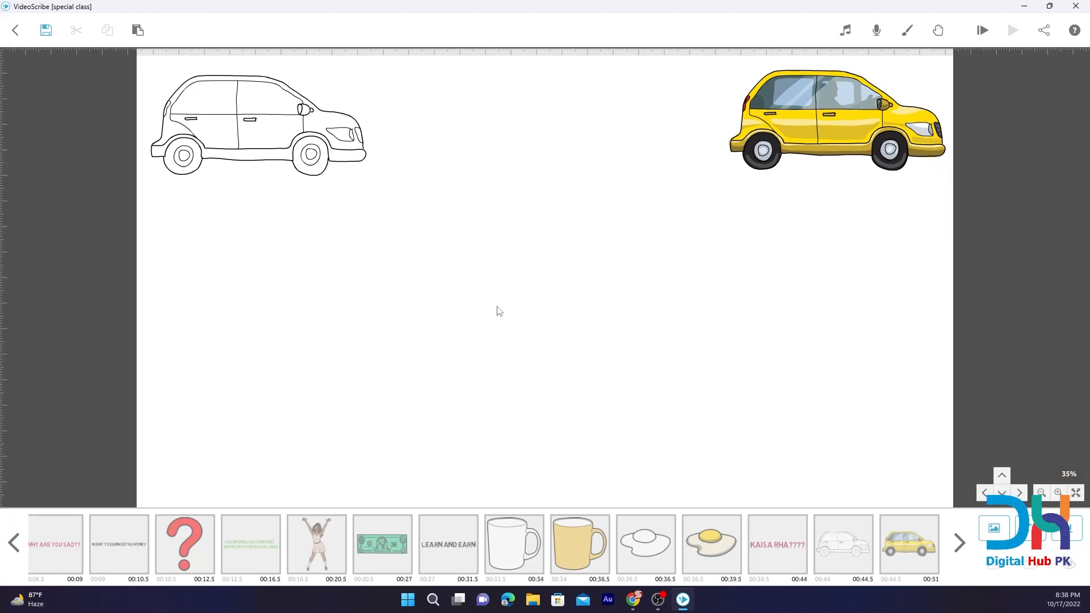
pyautogui.click(994, 528)
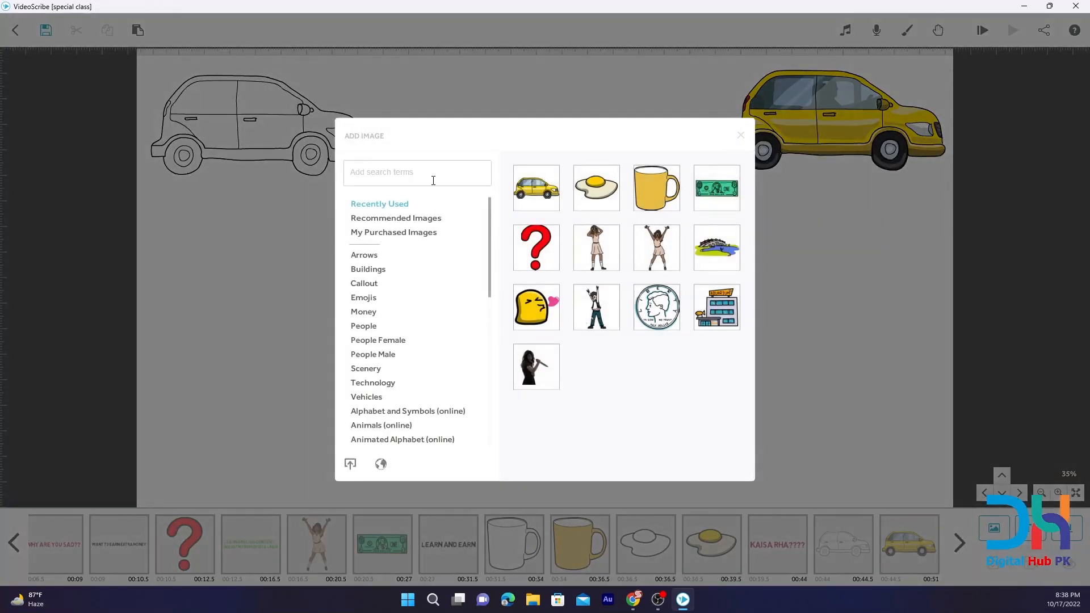
pyautogui.write('cyclye')
pyautogui.press('Return')
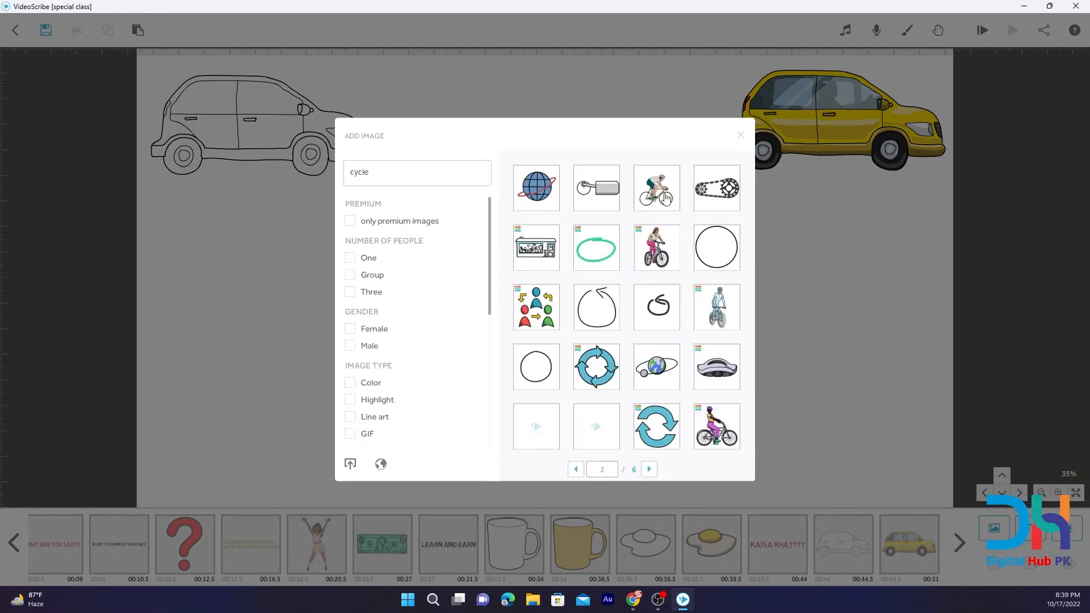
pyautogui.click(663, 189)
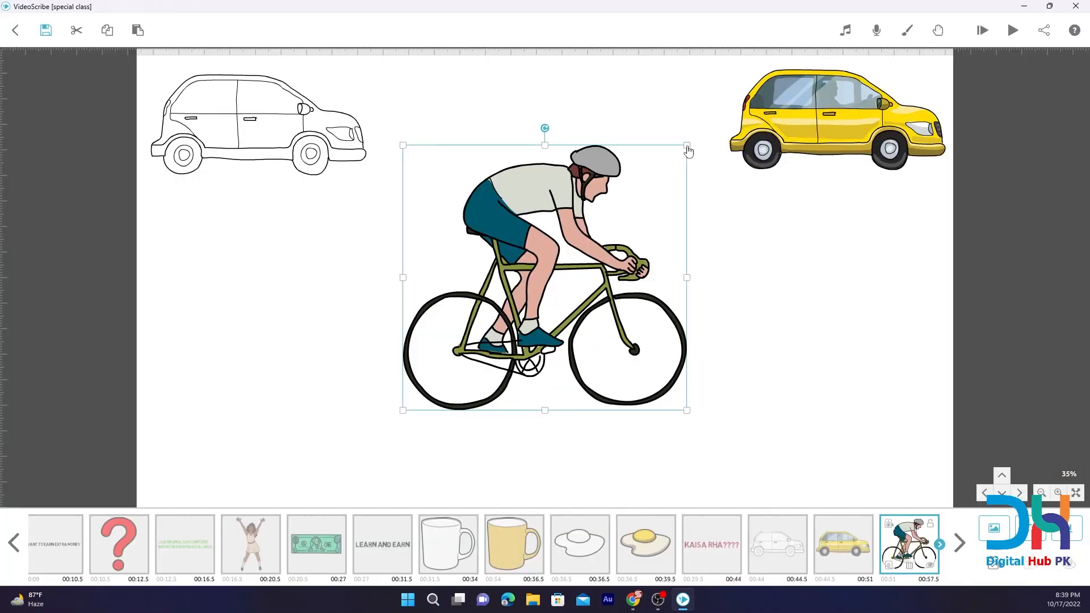
pyautogui.moveTo(532, 218); pyautogui.dragTo(244, 293)
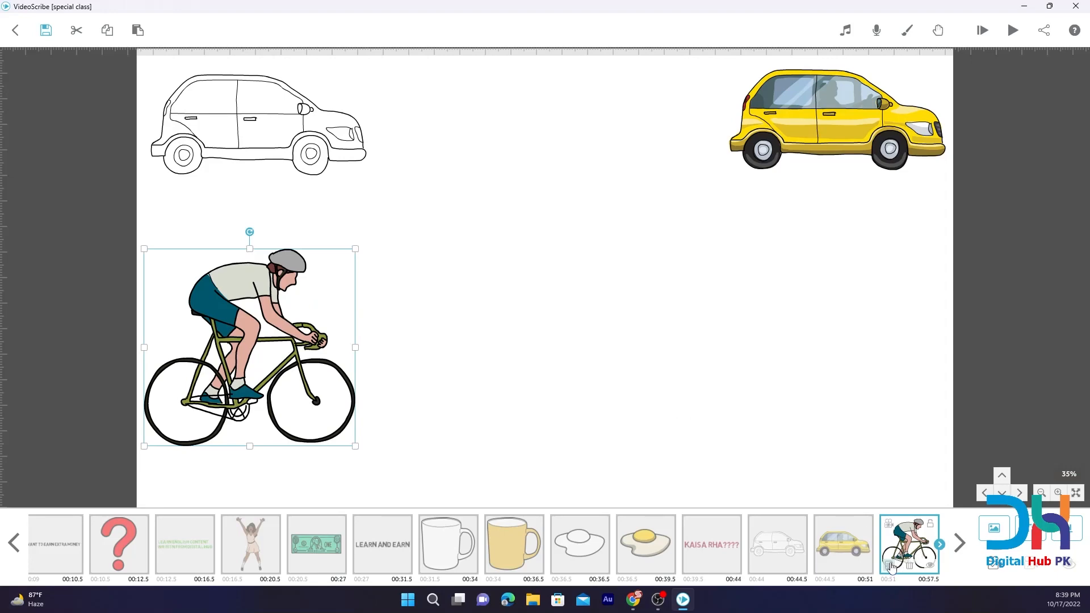
pyautogui.click(138, 30)
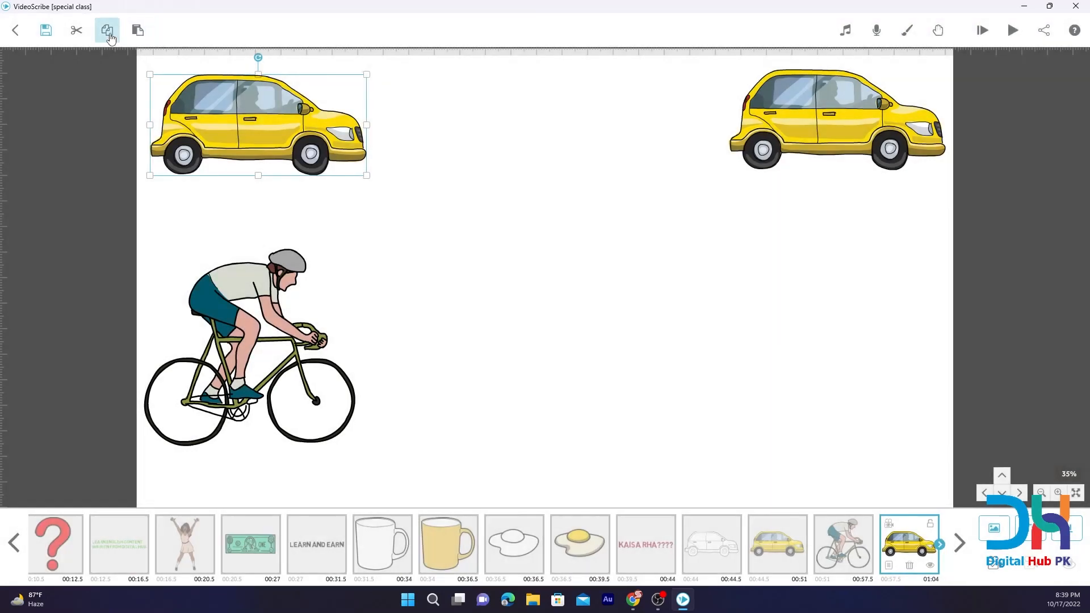
pyautogui.click(242, 272)
pyautogui.click(242, 277)
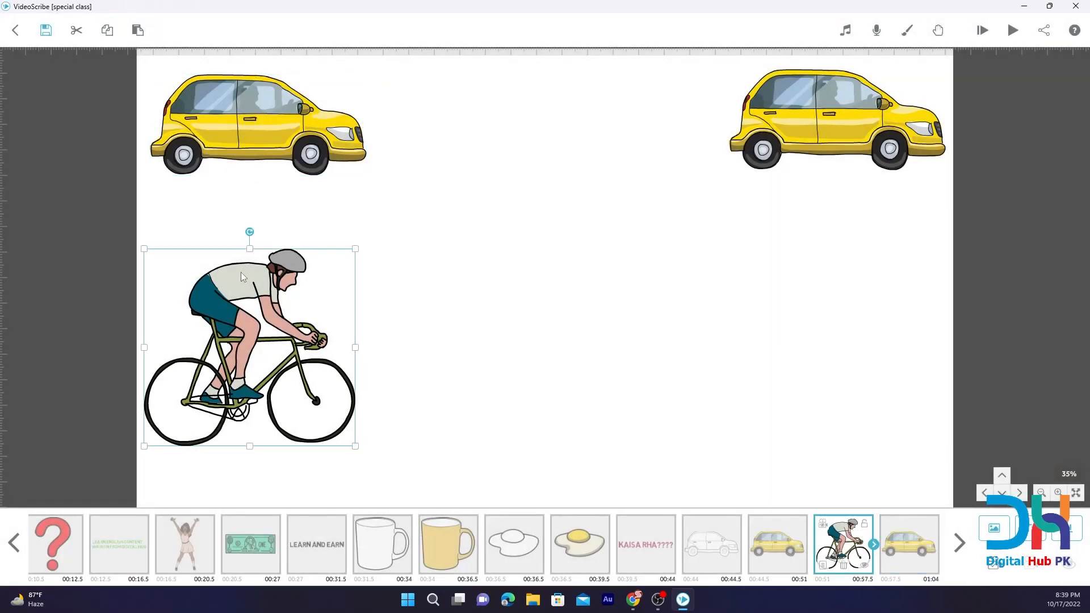
pyautogui.press('Right')
pyautogui.press('Right')
pyautogui.press('Right')
pyautogui.press('Right')
pyautogui.press('Right')
pyautogui.press('Right')
pyautogui.press('Right')
pyautogui.press('Right')
pyautogui.press('Right')
pyautogui.press('Right')
pyautogui.press('Right')
pyautogui.press('Right')
pyautogui.press('Right')
pyautogui.press('Right')
pyautogui.press('Right')
pyautogui.press('Right')
pyautogui.press('Right')
pyautogui.press('Right')
pyautogui.press('Right')
pyautogui.press('Right')
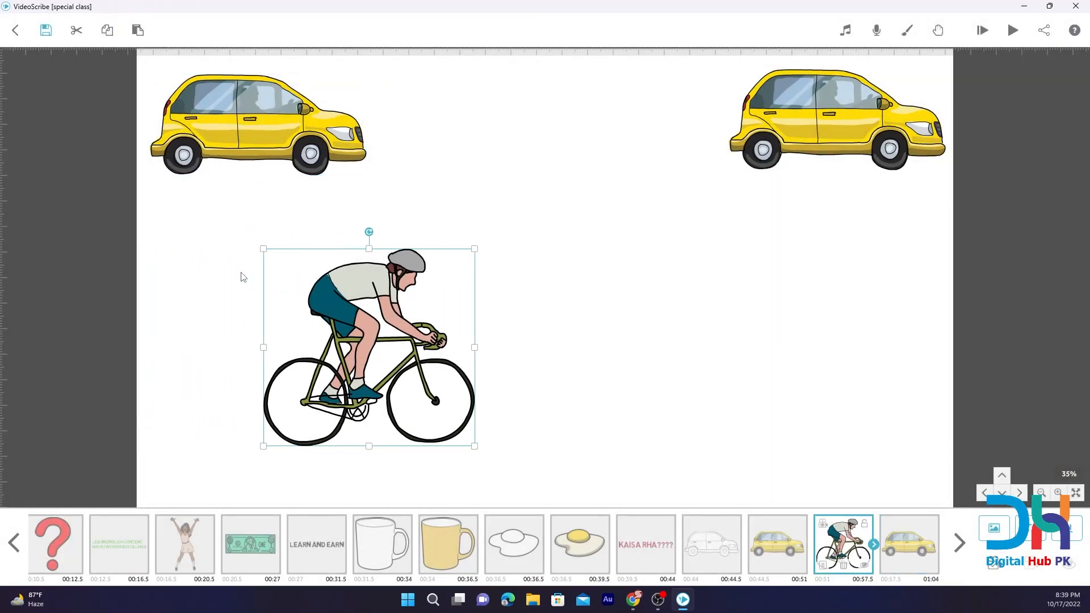
pyautogui.moveTo(356, 296); pyautogui.dragTo(242, 310)
pyautogui.click(892, 559)
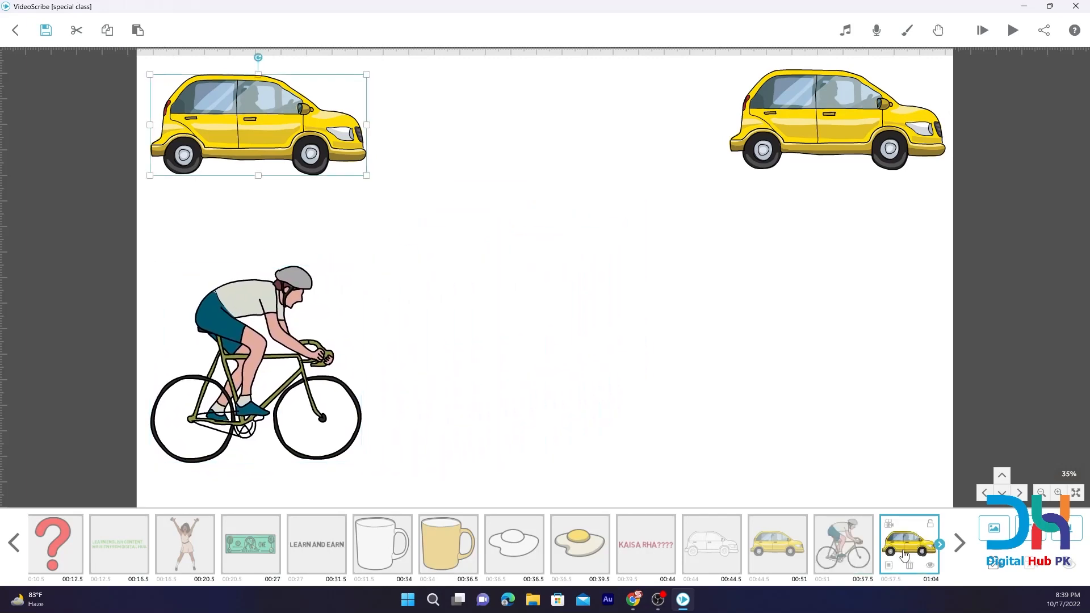
pyautogui.click(911, 568)
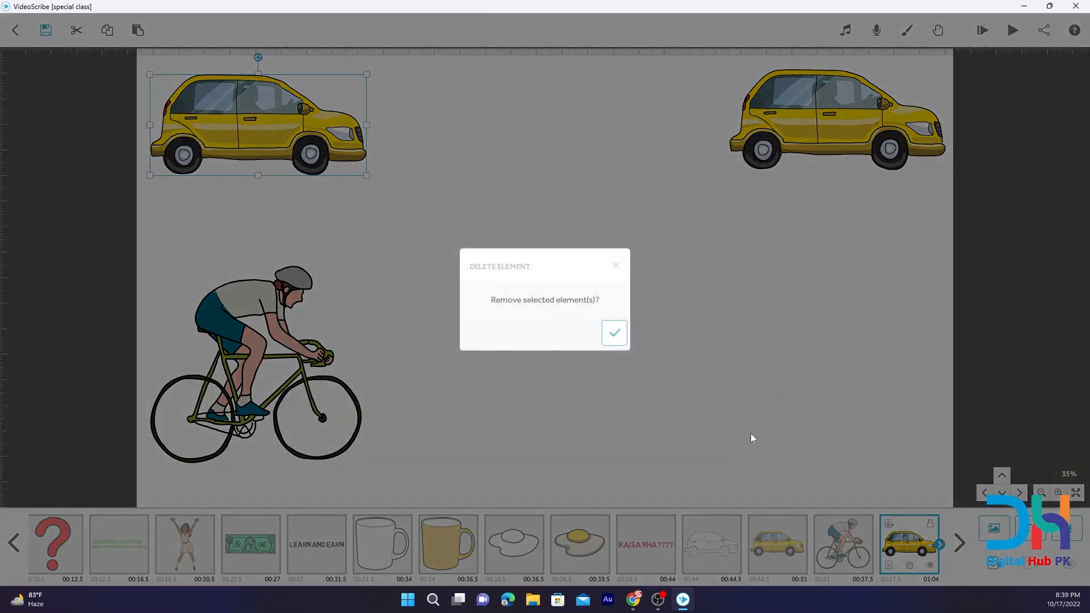
pyautogui.click(613, 330)
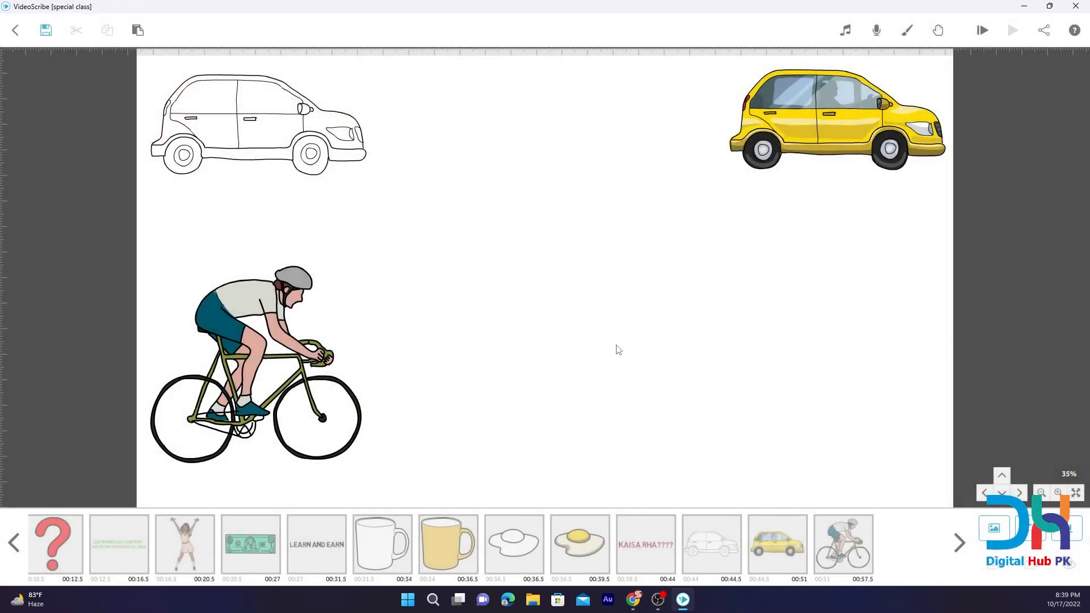
# Duplicate the cyclist and move the copy horizontally until it stands below the yellow car.
pyautogui.click(829, 553)
pyautogui.click(112, 37)
pyautogui.hotkey('ctrl', 'v')
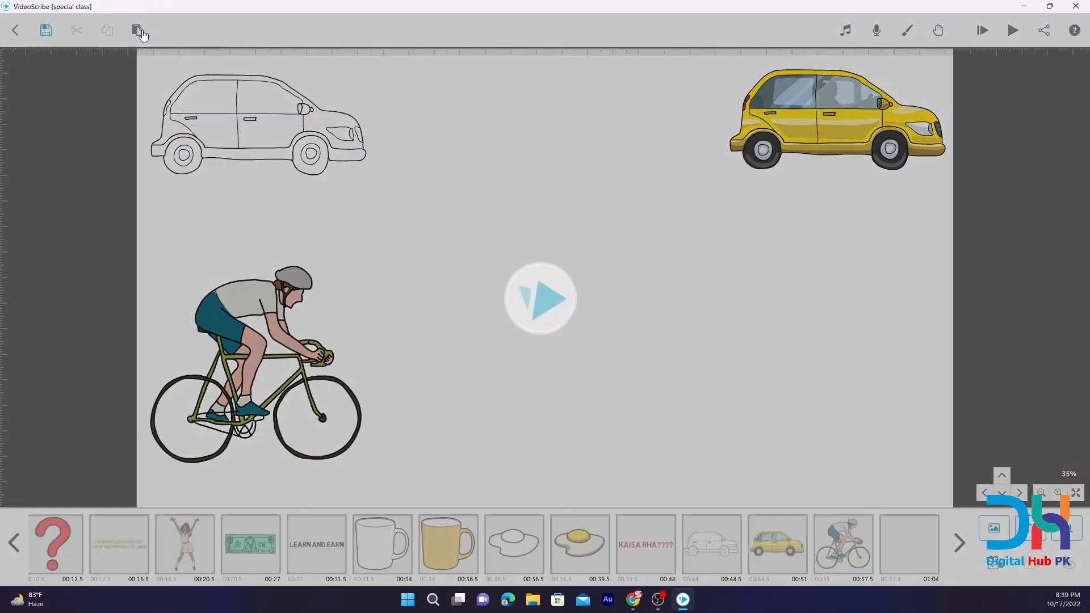
pyautogui.press('Right')
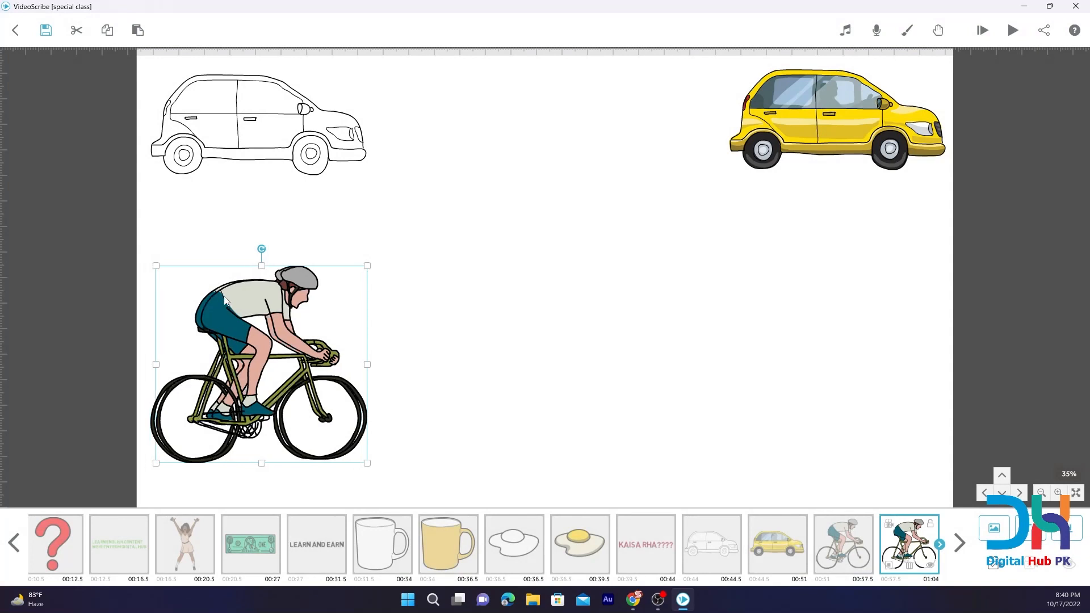
pyautogui.press('Right')
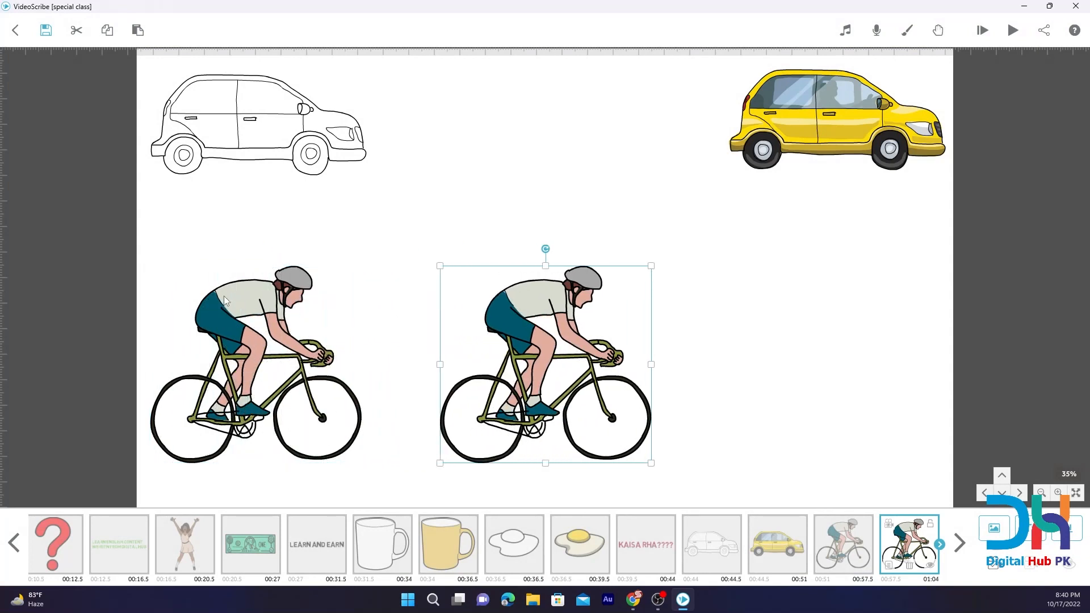
pyautogui.press('Right')
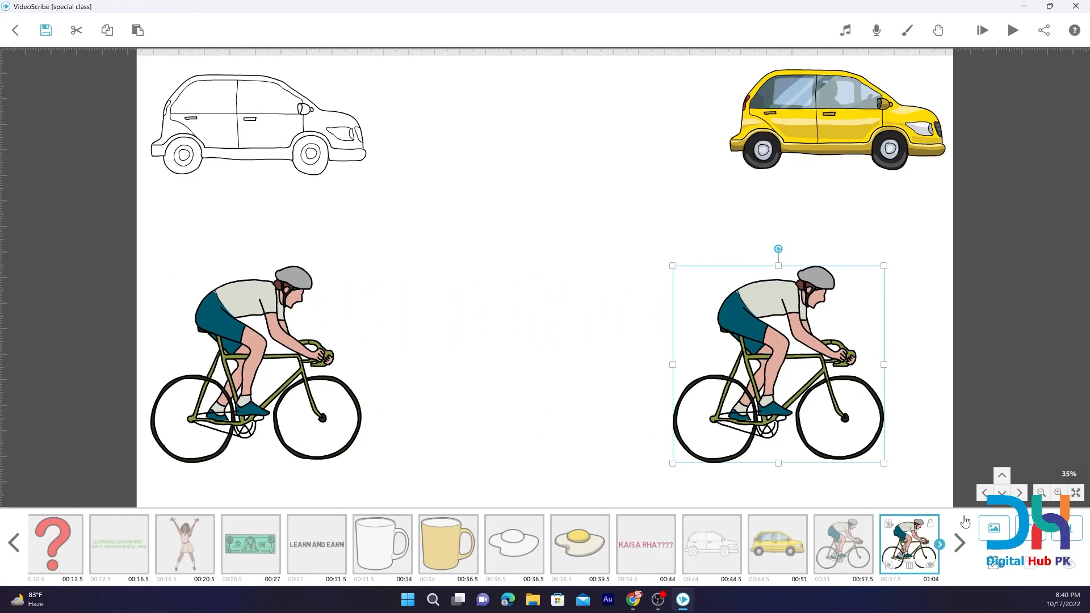
# Try rotating the copied cyclist by 45° and by -45° in its image properties.
pyautogui.click(889, 565)
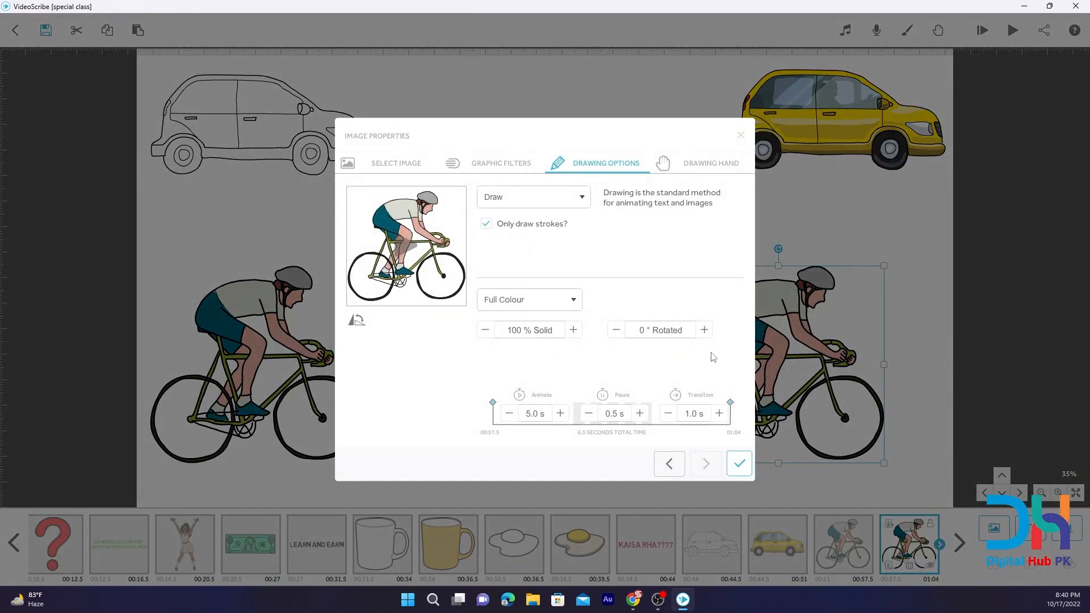
pyautogui.click(677, 336)
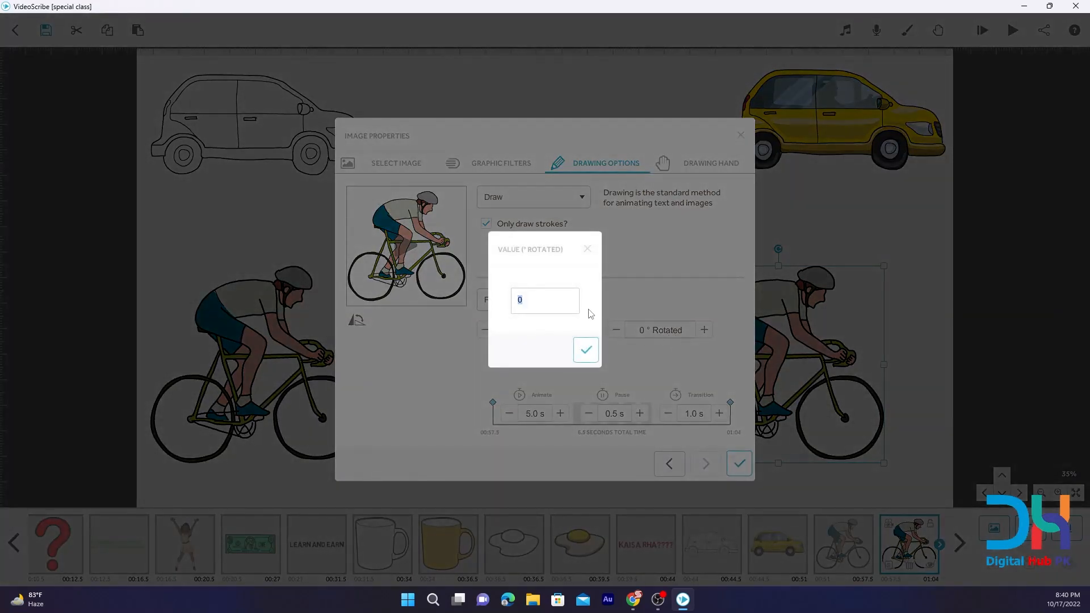
pyautogui.press('Return')
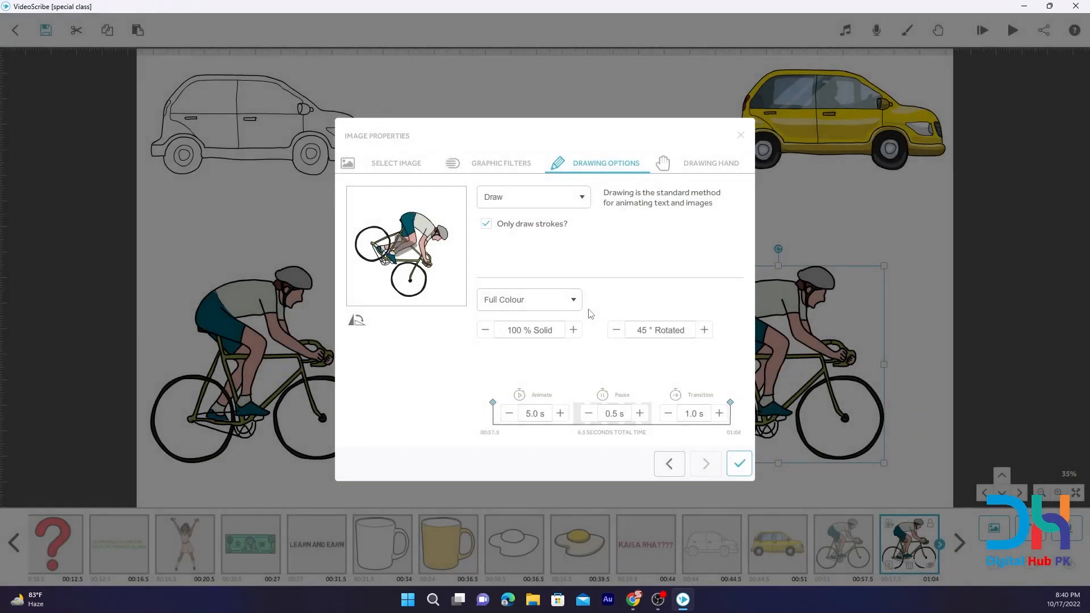
pyautogui.click(653, 333)
pyautogui.click(524, 300)
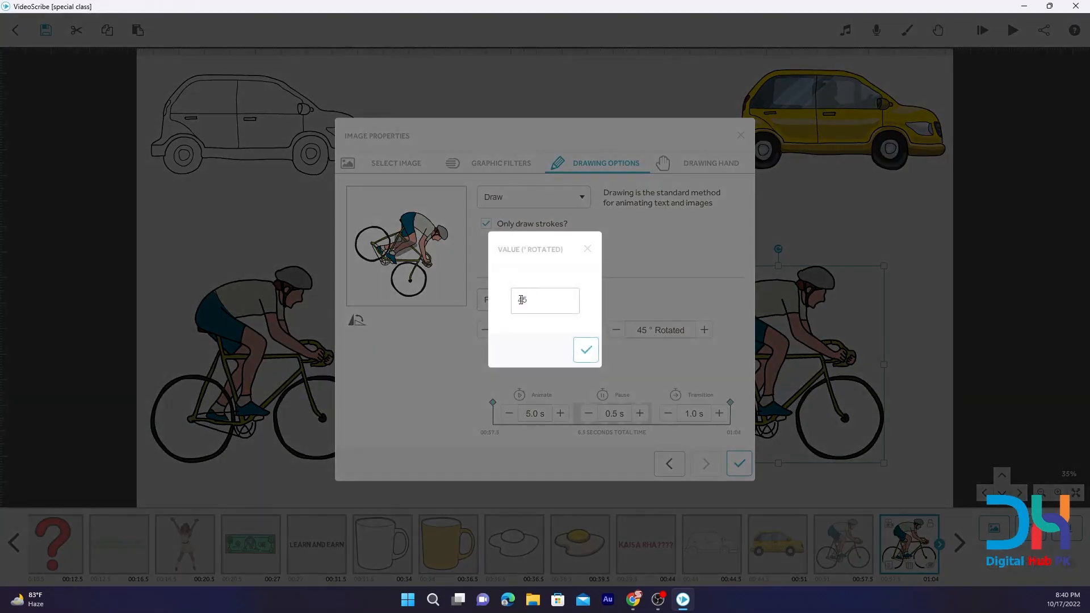
pyautogui.write('-')
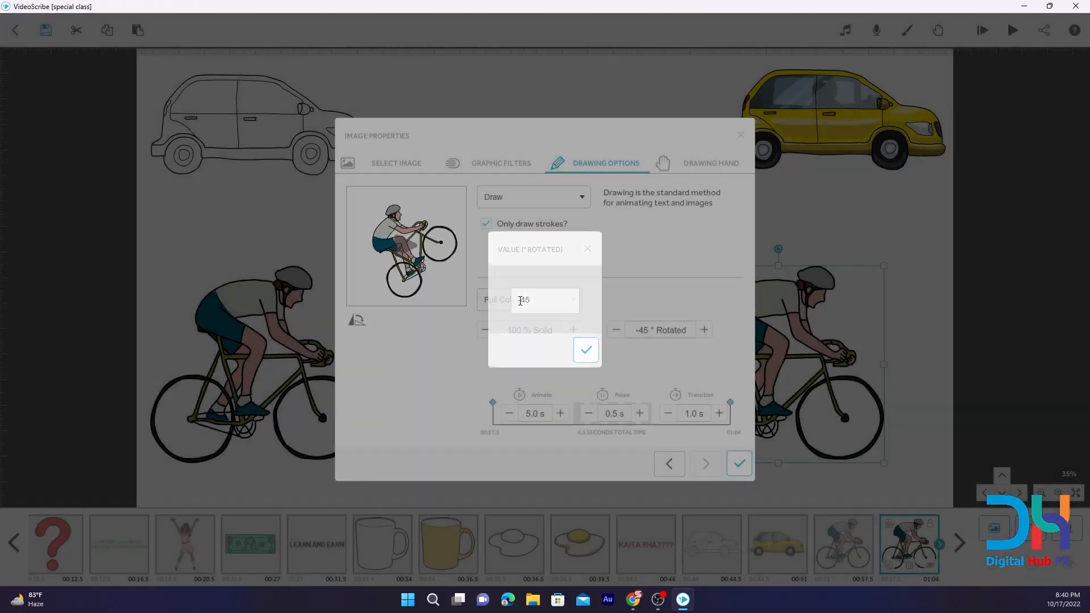
pyautogui.press('Return')
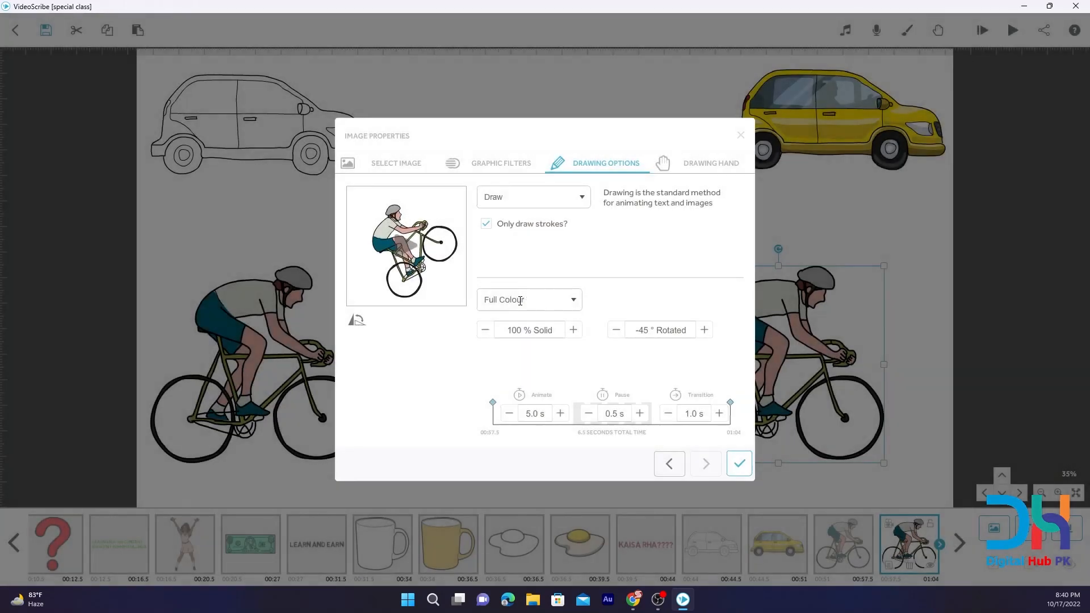
# Set the copied cyclist's rotation to -60° and shorten its animate time to 4 seconds.
pyautogui.click(653, 330)
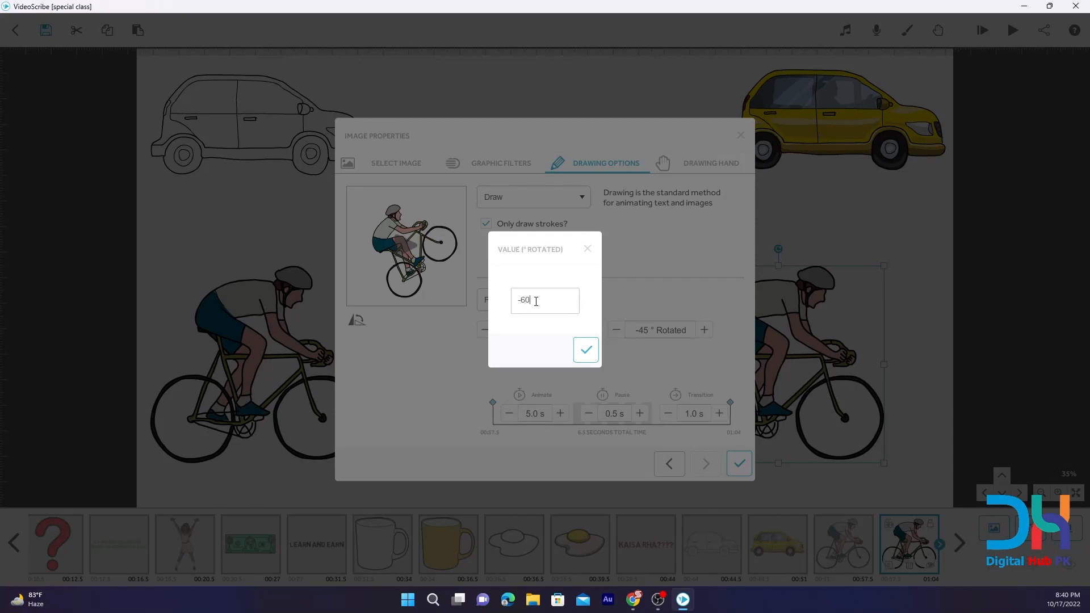
pyautogui.click(585, 350)
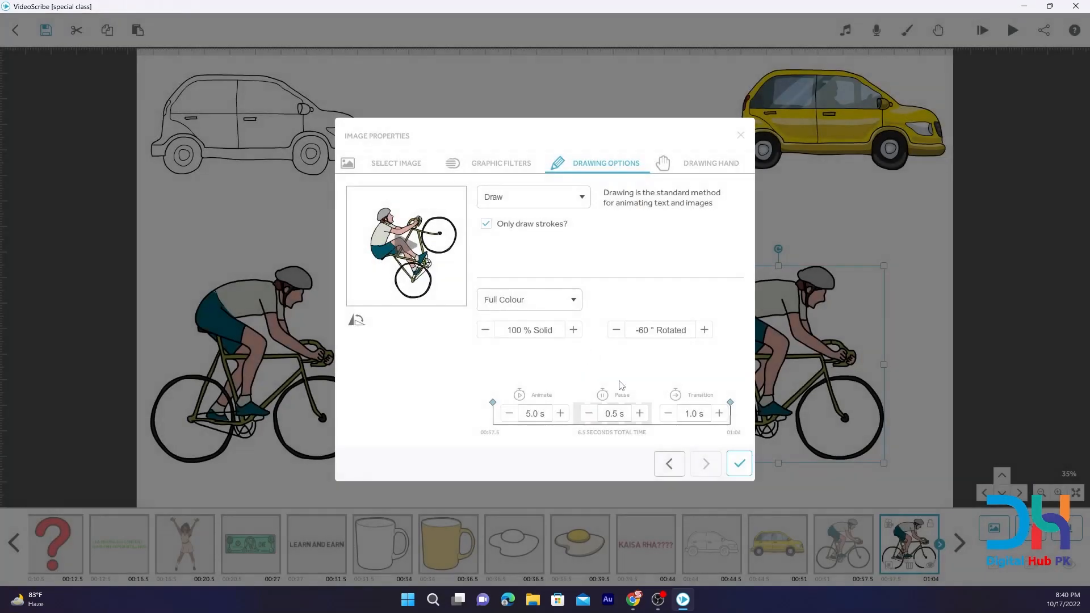
pyautogui.click(511, 414)
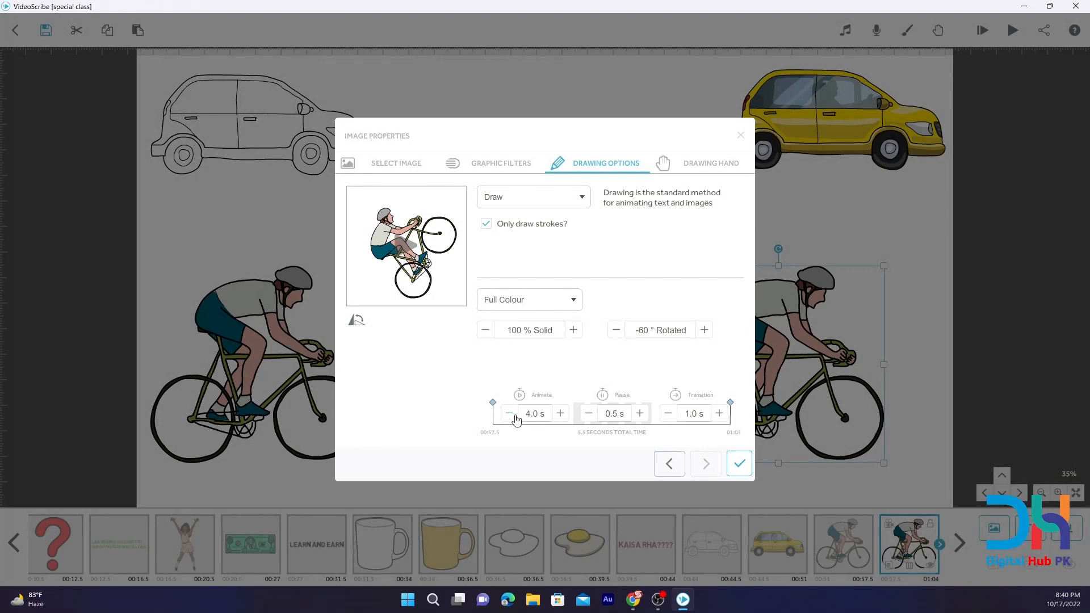
pyautogui.click(749, 472)
# Set the original cyclist to Outline with 1.0 s animate, 0.0 s pause and 0.5 s transition times.
pyautogui.doubleClick(840, 565)
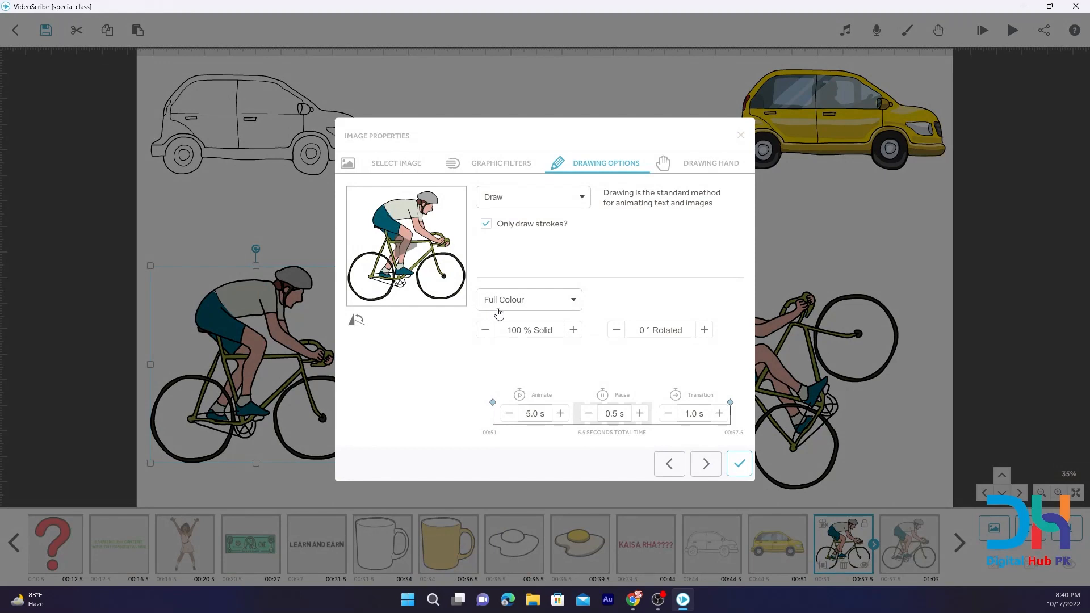
pyautogui.click(505, 307)
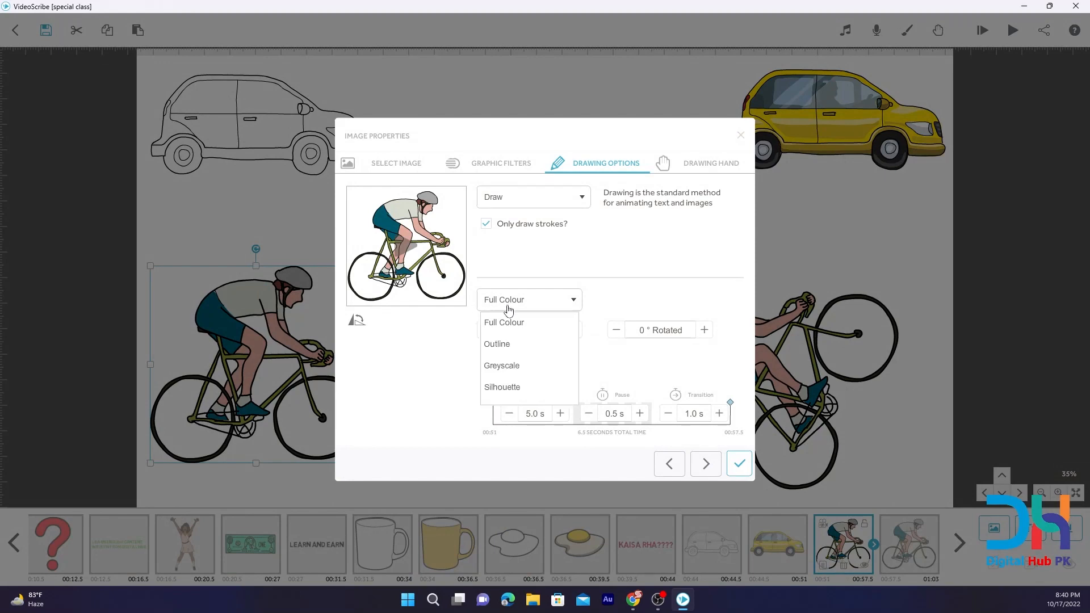
pyautogui.click(503, 344)
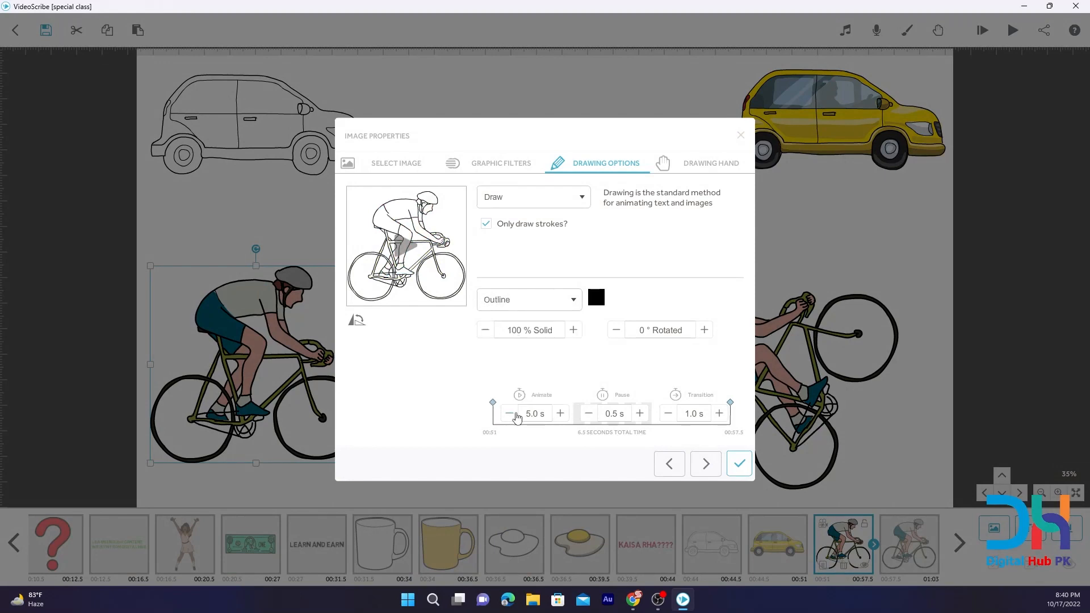
pyautogui.click(510, 414)
pyautogui.click(509, 413)
pyautogui.click(510, 414)
pyautogui.click(510, 414)
pyautogui.click(589, 414)
pyautogui.click(668, 413)
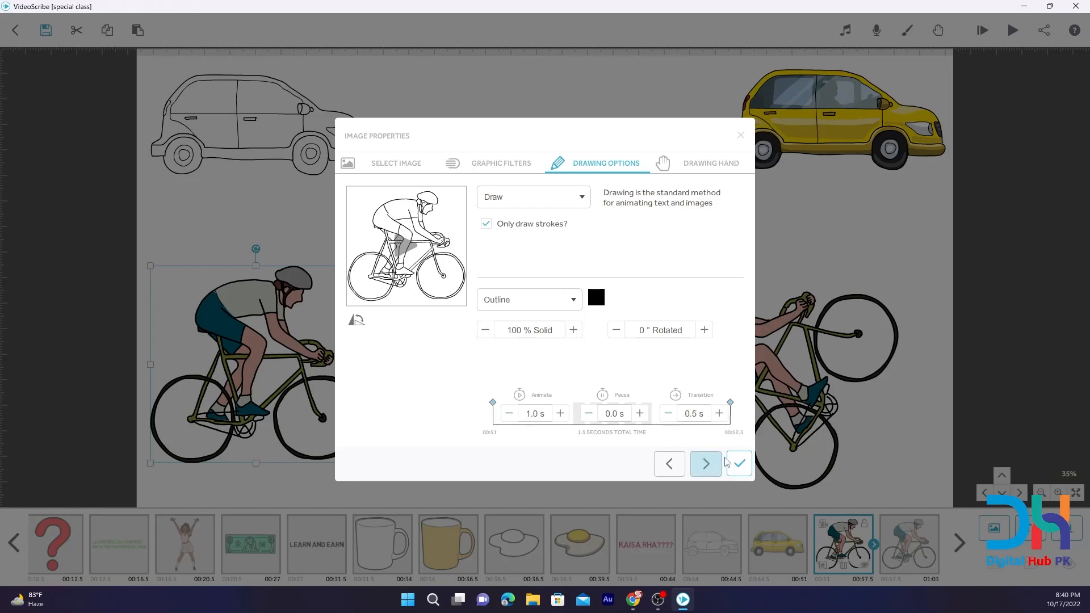
pyautogui.click(734, 464)
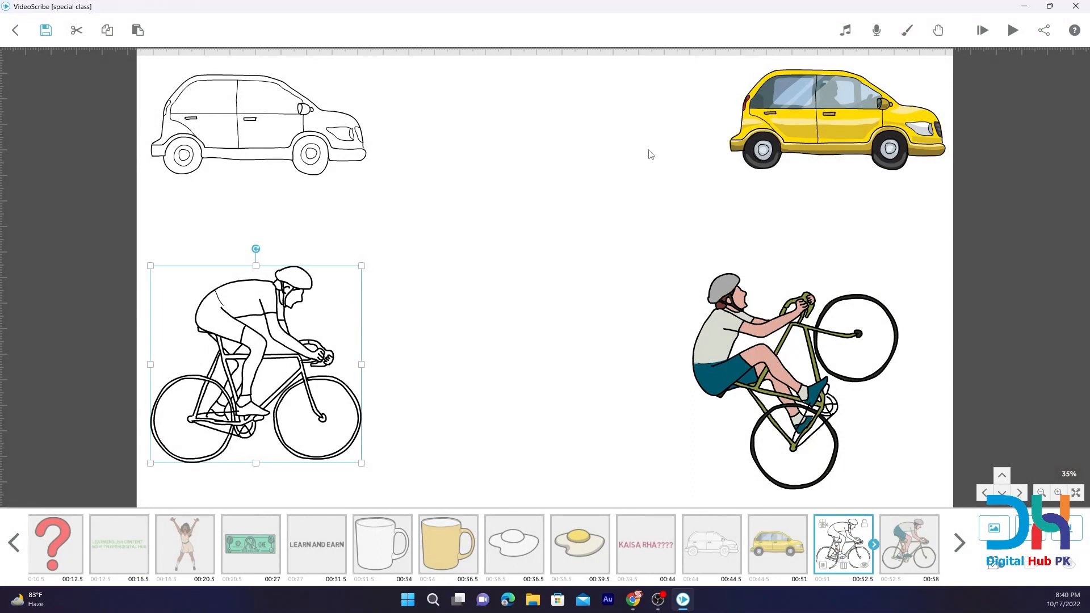
pyautogui.click(741, 370)
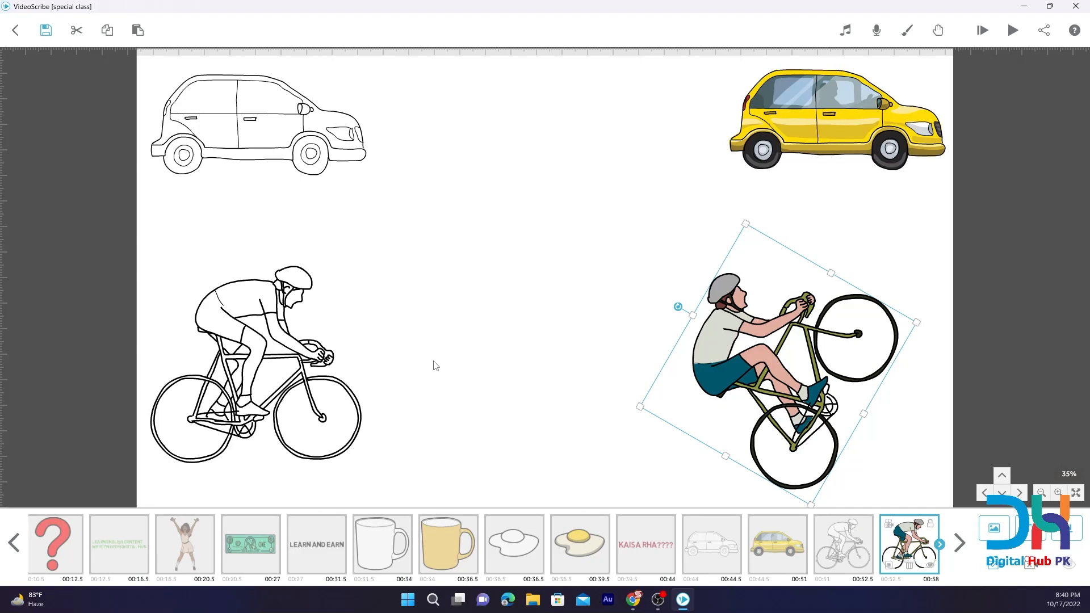
pyautogui.click(239, 331)
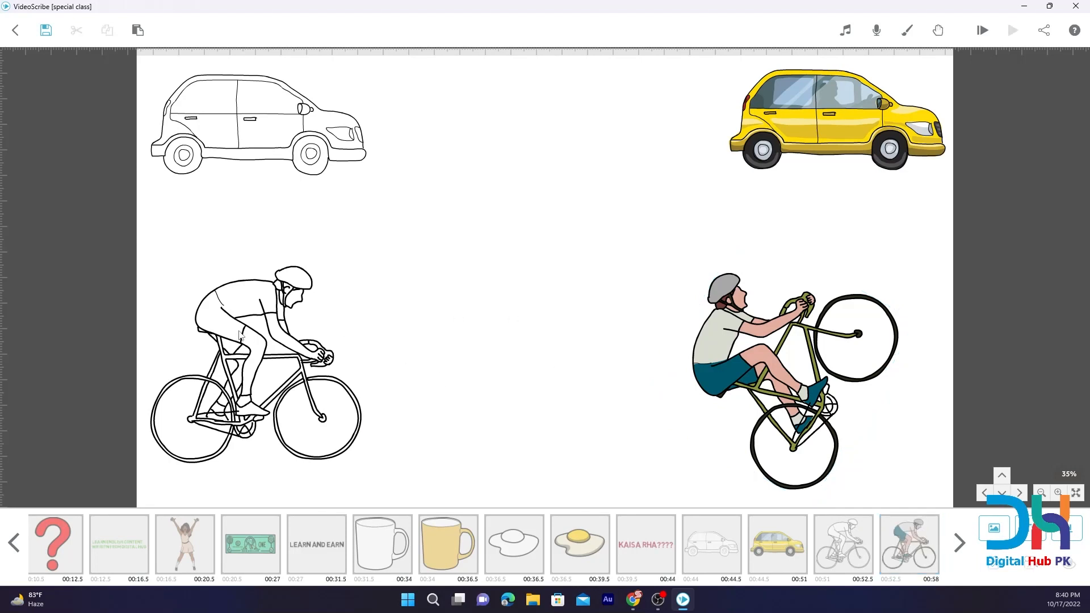
# Preview the scribe from the outline cyclist and stop playback while the rotated copy is being drawn.
pyautogui.click(242, 331)
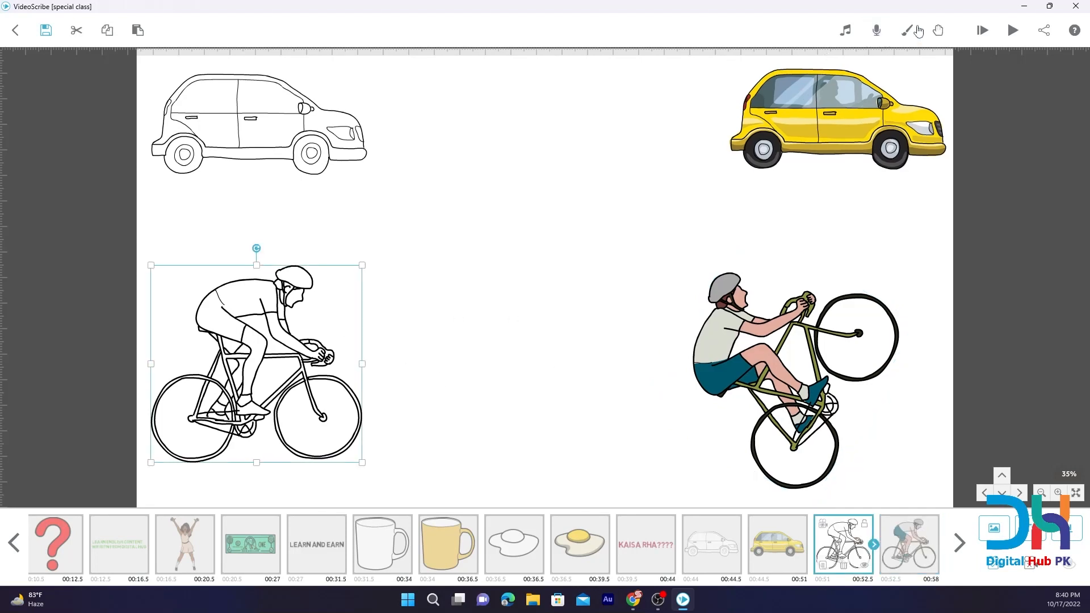
pyautogui.click(1012, 32)
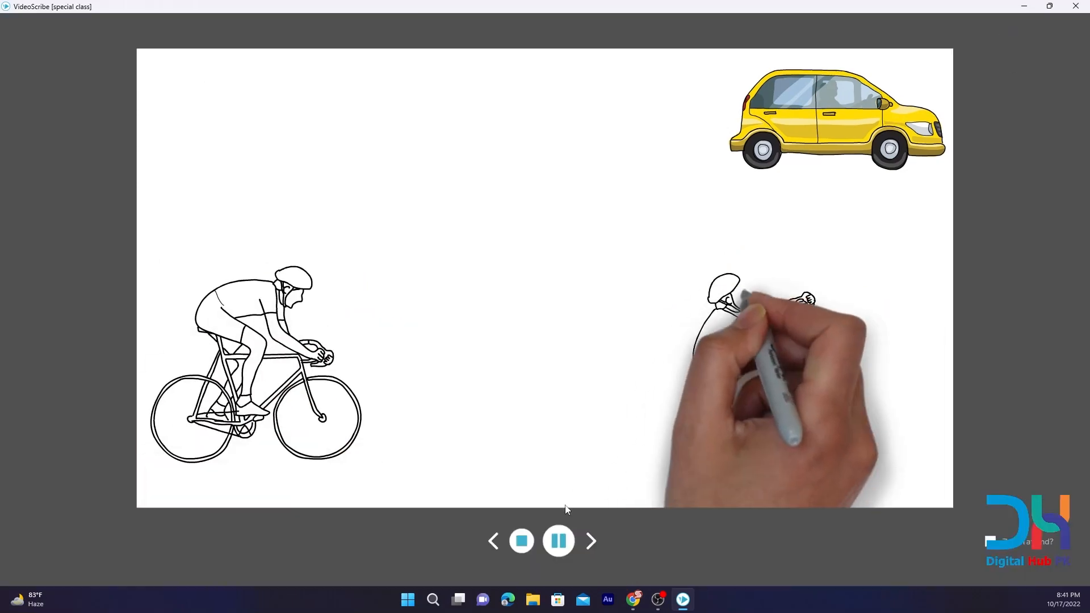
pyautogui.click(513, 540)
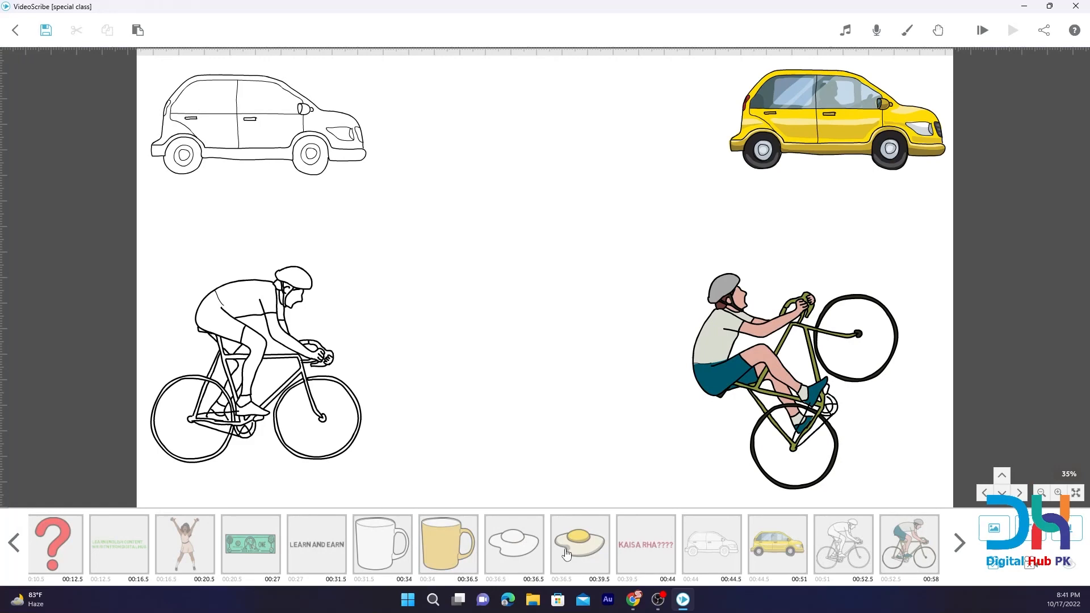
# Change the rotated cyclist's animation type from Draw to Morph, using the outline cyclist as the image to morph from.
pyautogui.click(892, 544)
pyautogui.click(889, 566)
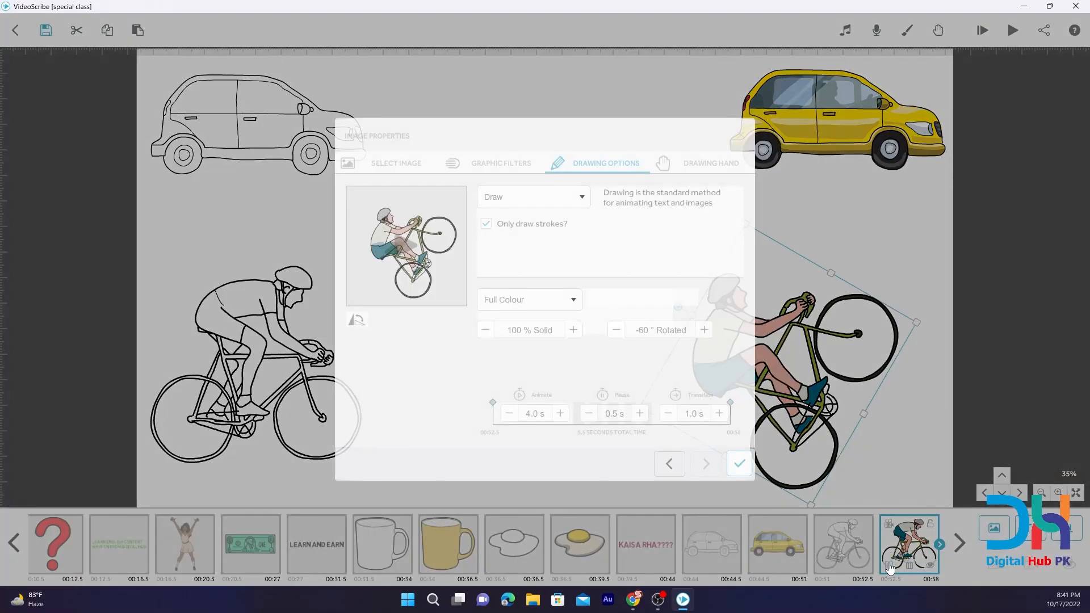
pyautogui.click(561, 203)
pyautogui.click(513, 285)
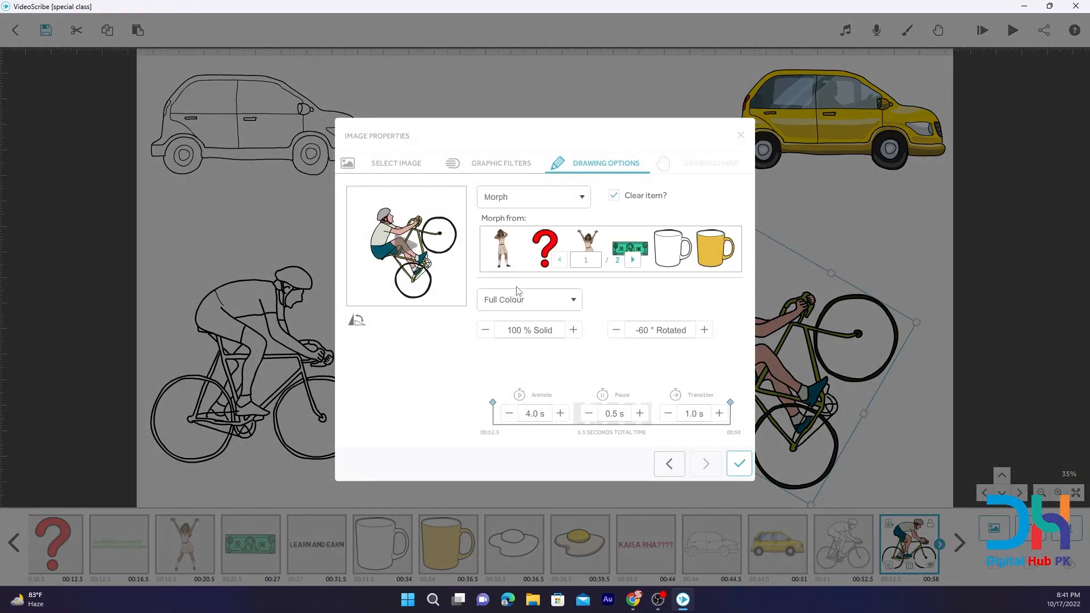
pyautogui.click(633, 260)
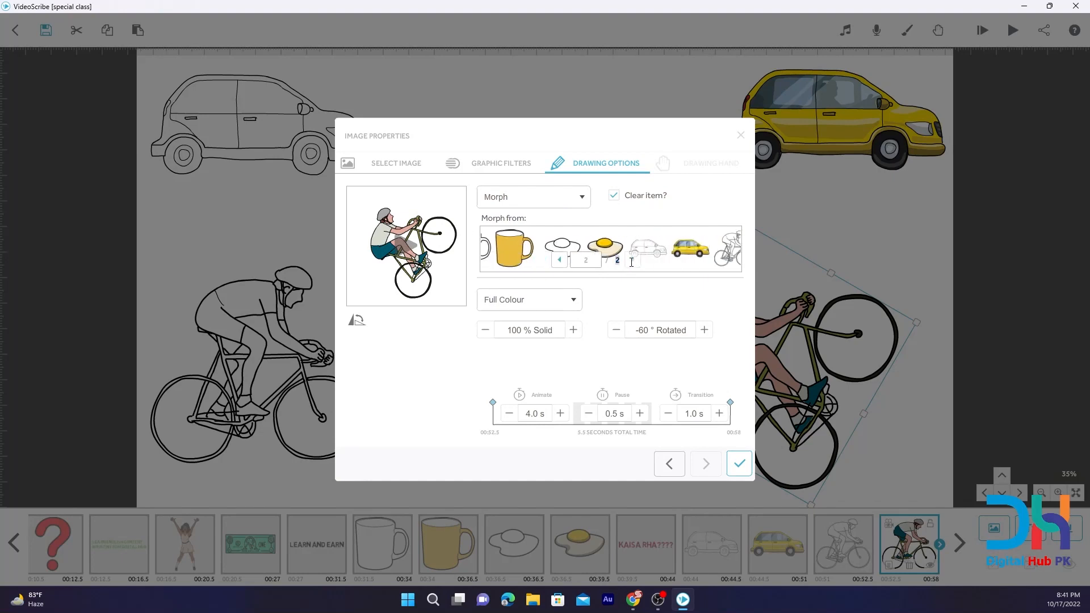
pyautogui.click(673, 249)
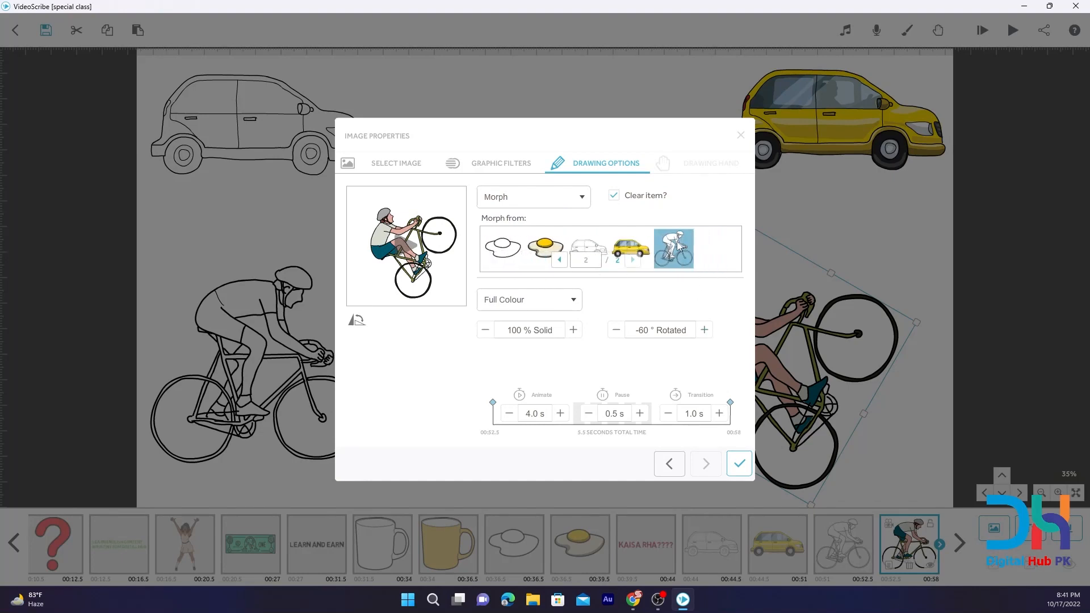
pyautogui.click(739, 463)
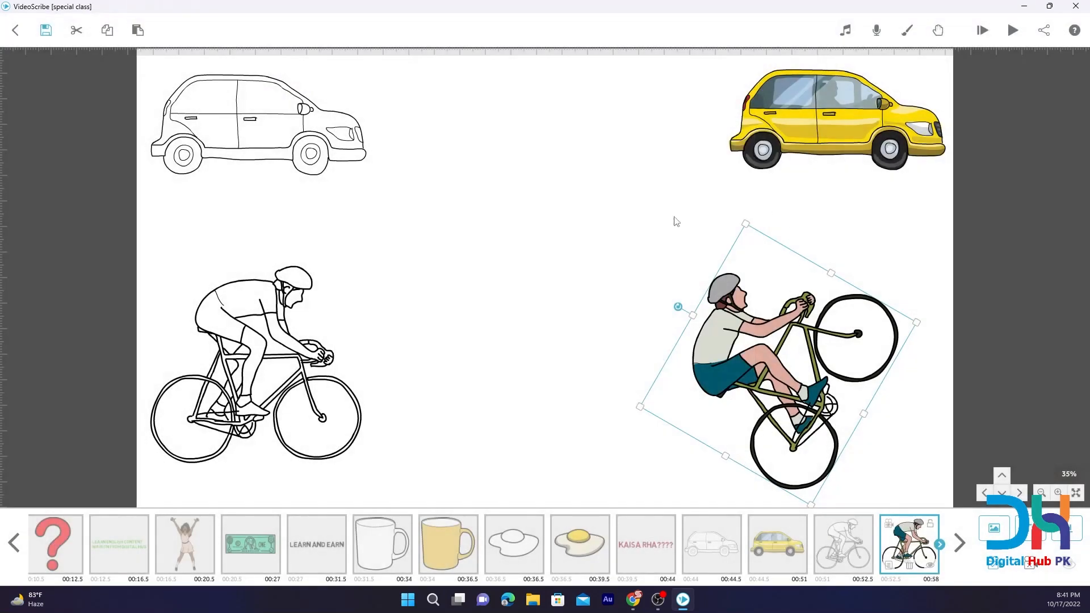
# Play the scribe from the outline cyclist to check the morph into the rotated full-colour cyclist.
pyautogui.click(284, 342)
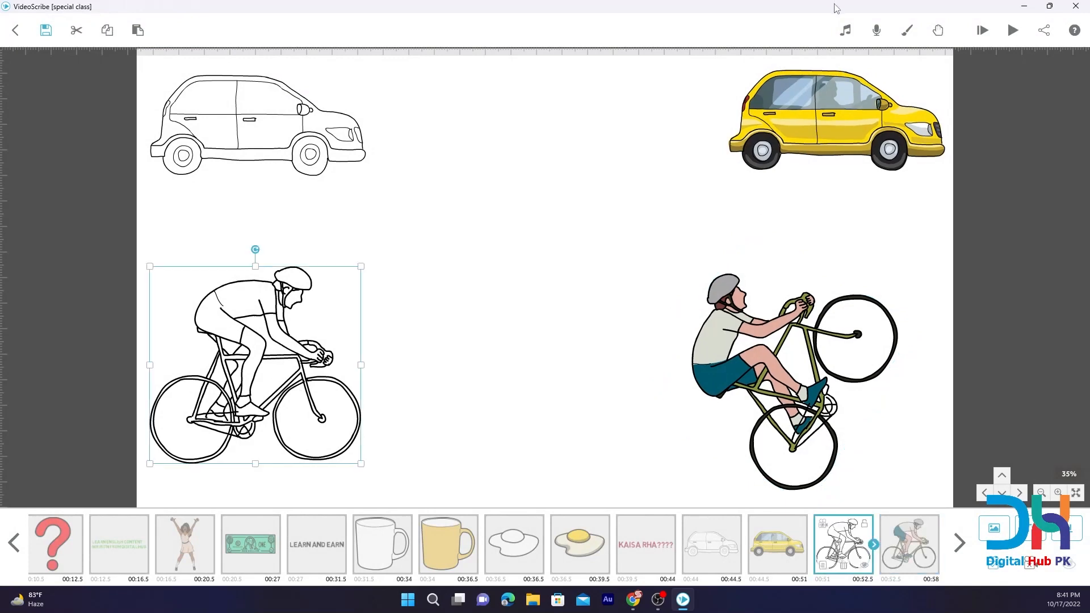
pyautogui.click(1011, 30)
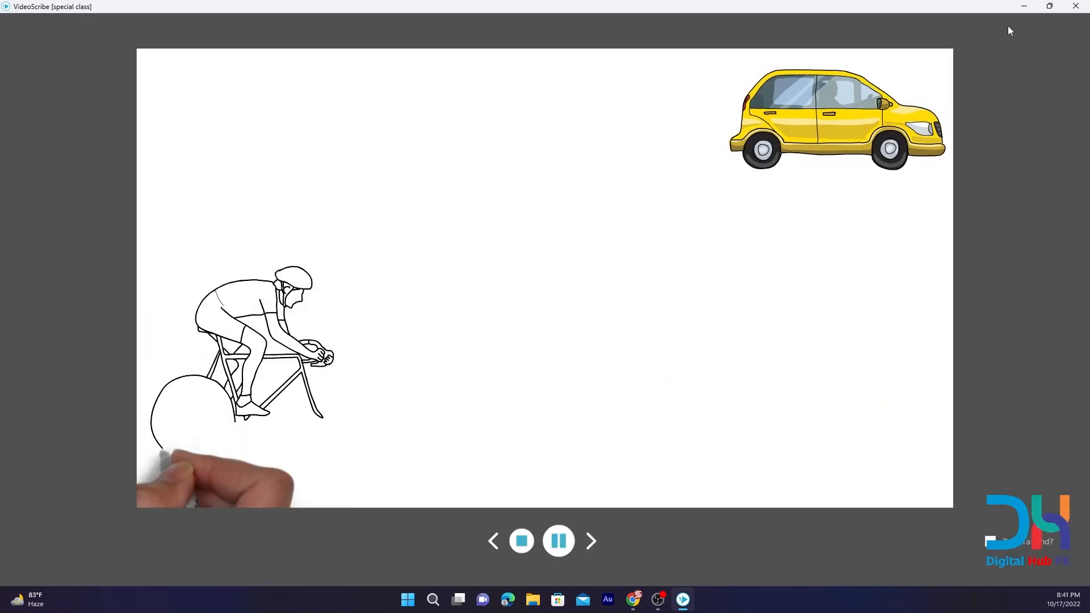